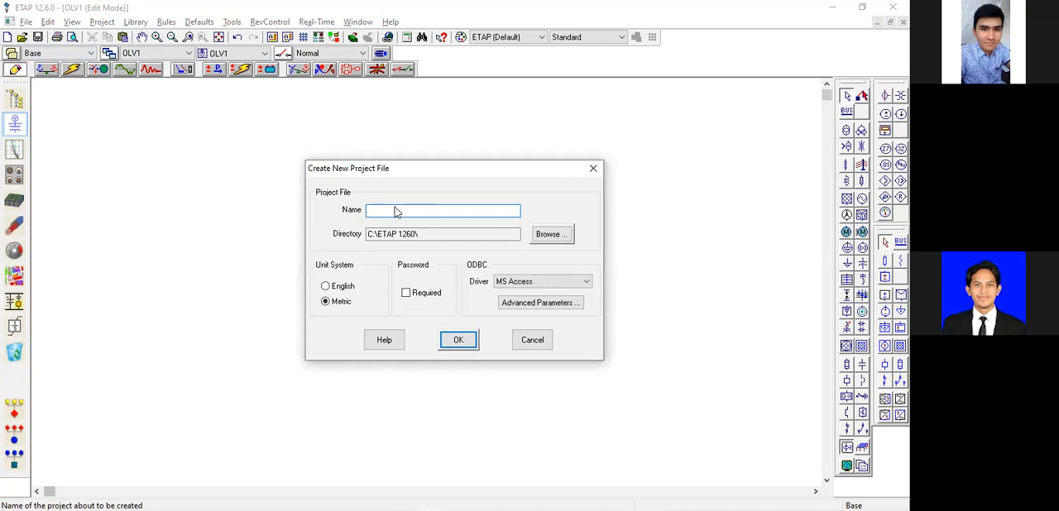
# Try to create a new project file named Modul1.
pyautogui.write('dul1')
pyautogui.click(542, 282)
pyautogui.click(433, 297)
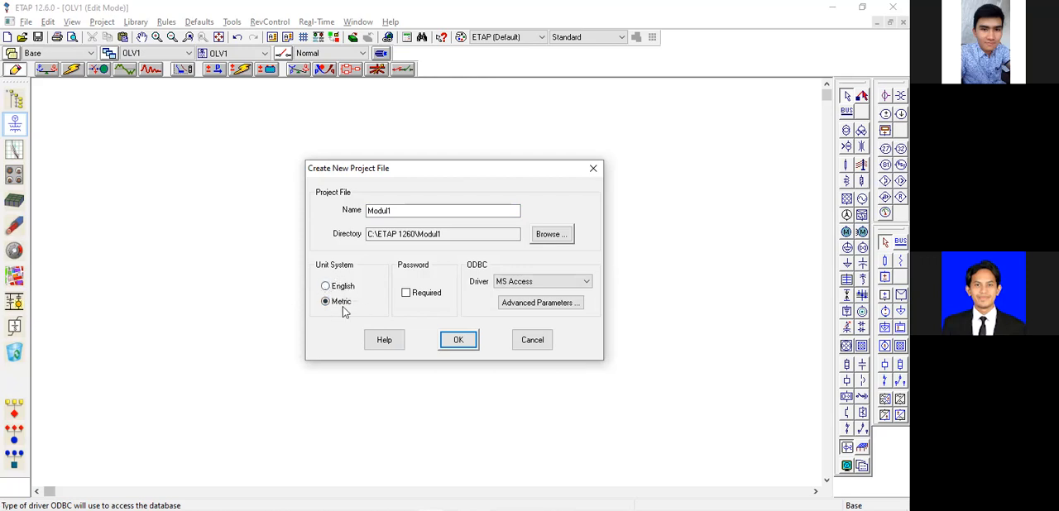
pyautogui.click(459, 343)
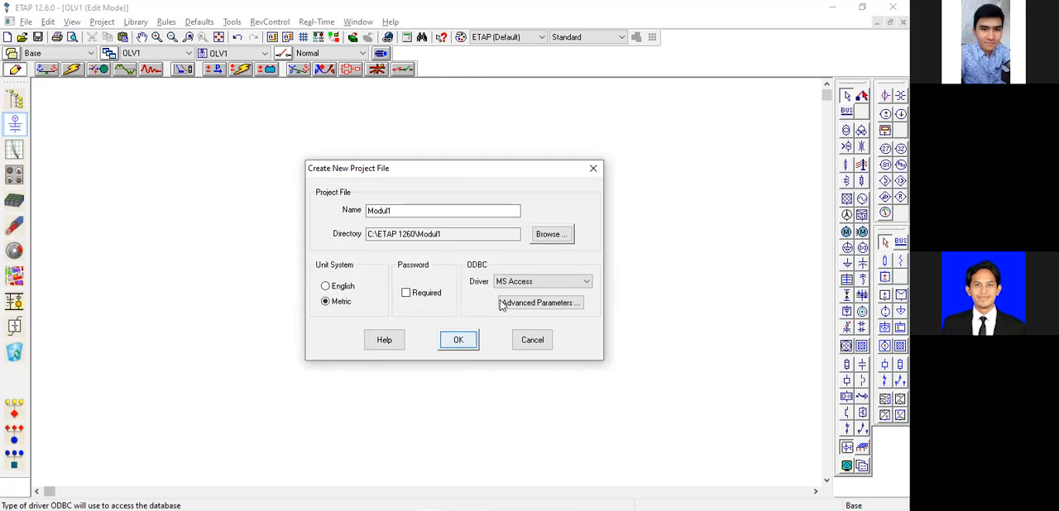
# Create the new project under the name ModulCoba instead, closing the current project without saving its changes.
pyautogui.press('Return')
pyautogui.click(443, 212)
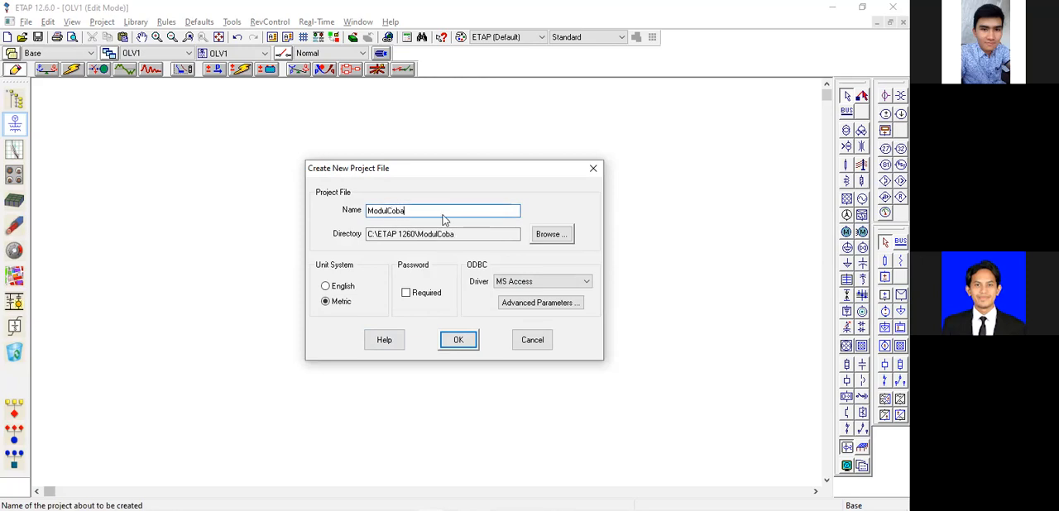
pyautogui.press('Return')
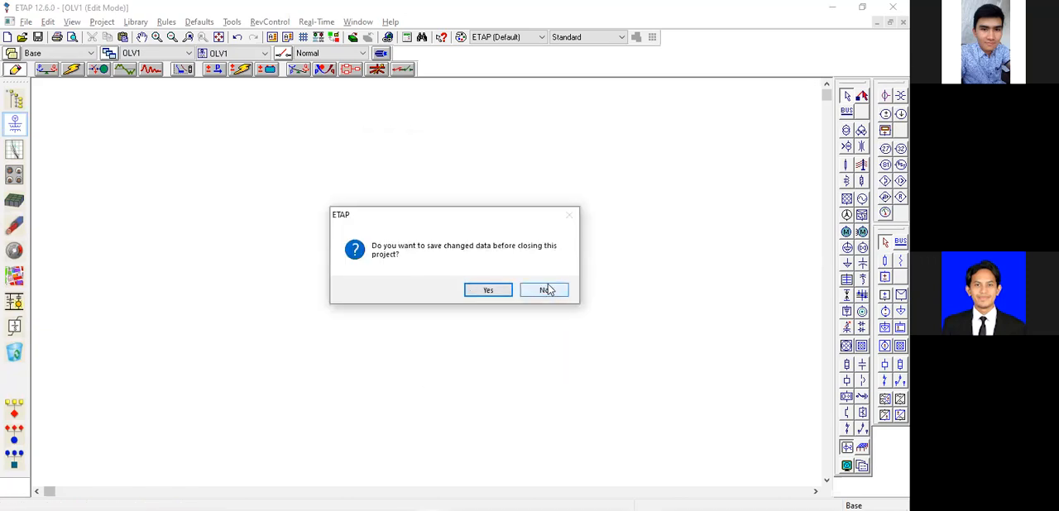
pyautogui.press('Tab')
pyautogui.press('Return')
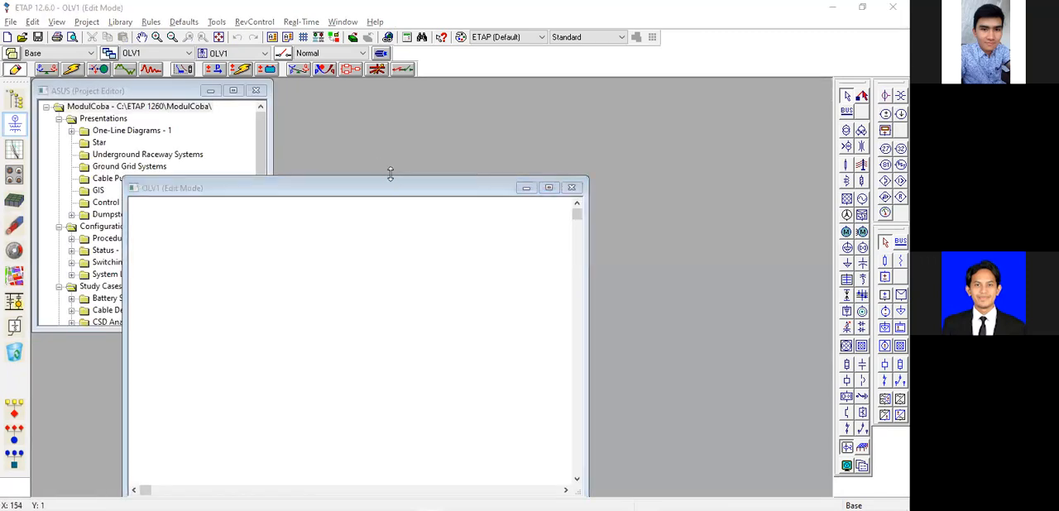
# Move the OLV1 one-line diagram window clear of the project editor and maximize it.
pyautogui.moveTo(386, 189); pyautogui.dragTo(509, 116)
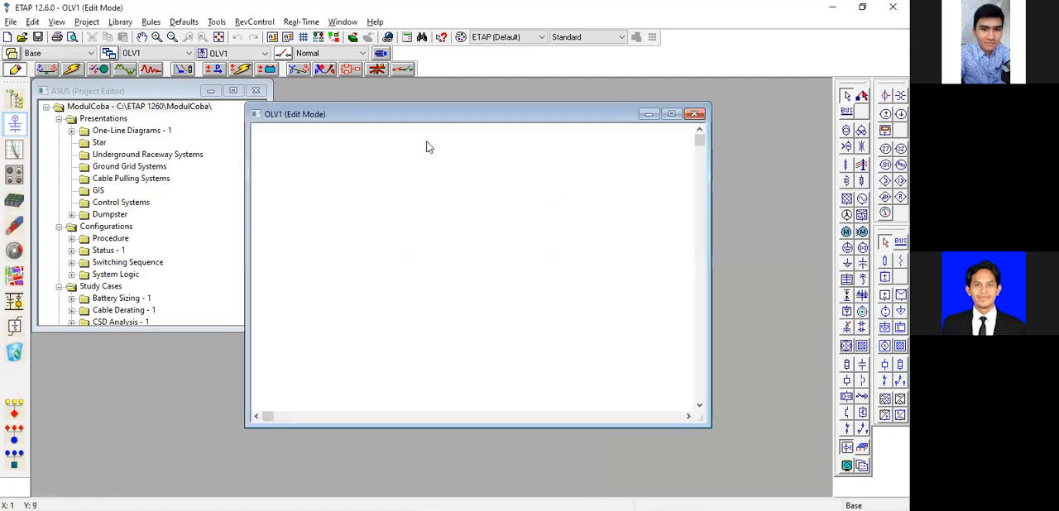
pyautogui.click(178, 94)
pyautogui.click(465, 119)
pyautogui.moveTo(475, 120); pyautogui.dragTo(470, 136)
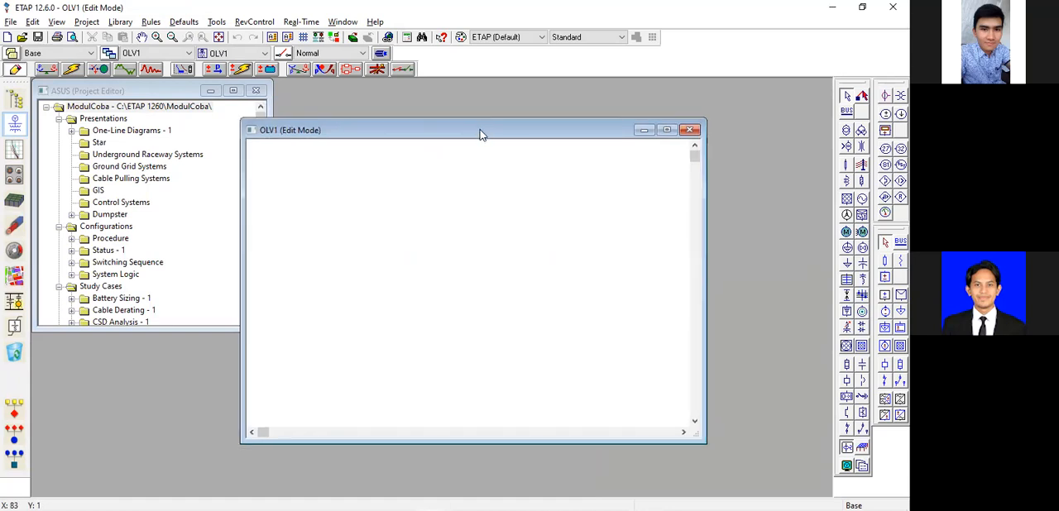
pyautogui.click(666, 130)
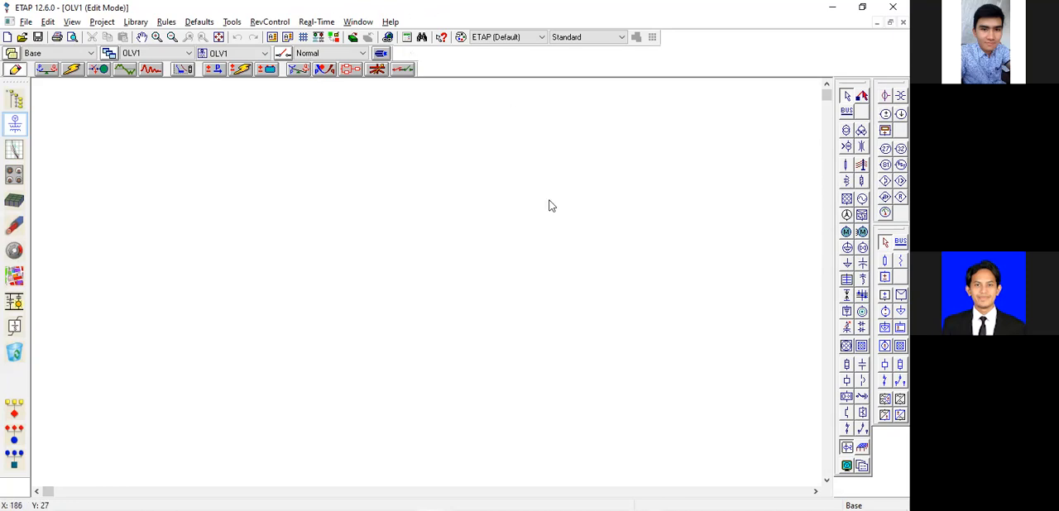
# Show the grid lines on the OLV1 one-line diagram.
pyautogui.click(302, 38)
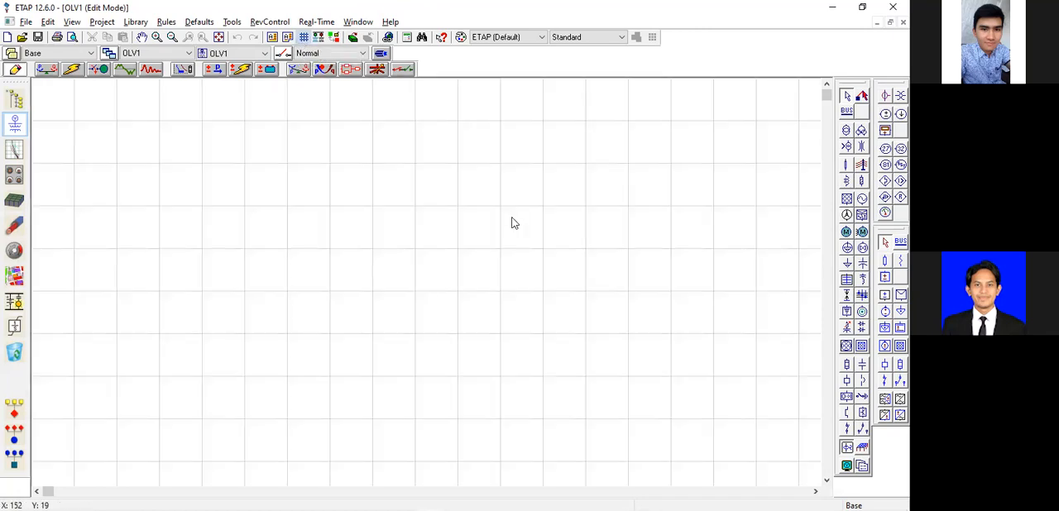
pyautogui.click(303, 38)
pyautogui.click(304, 38)
pyautogui.click(305, 39)
pyautogui.click(305, 39)
pyautogui.click(305, 39)
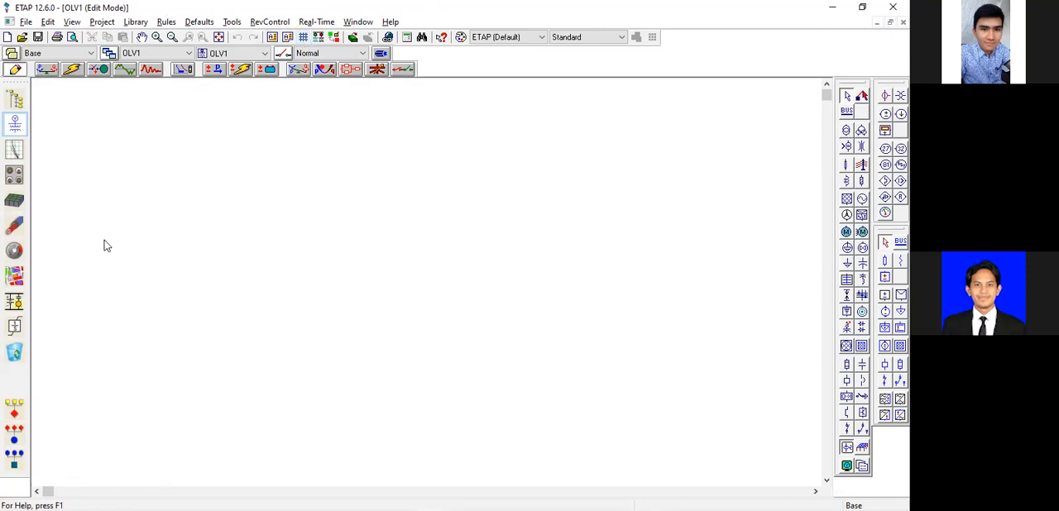
pyautogui.click(72, 21)
pyautogui.click(165, 270)
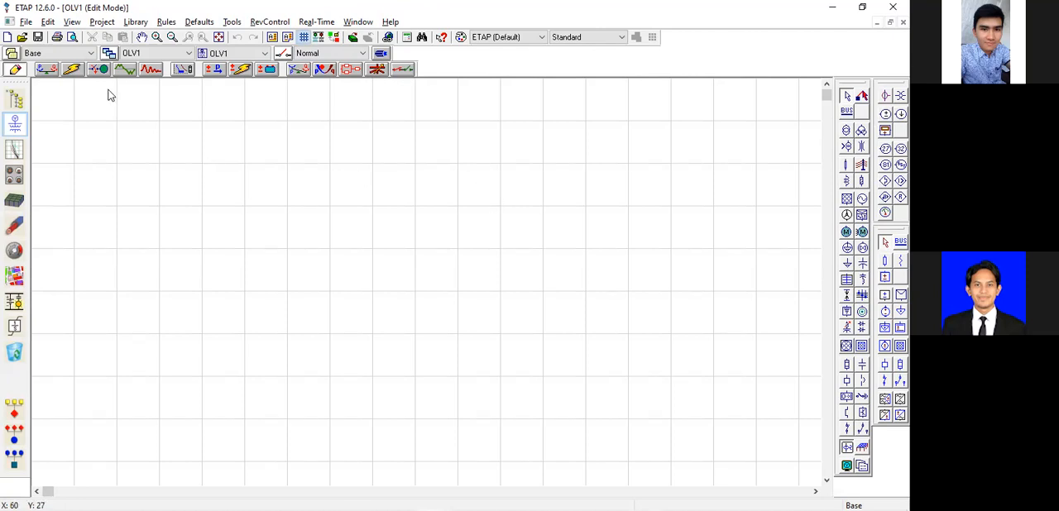
# Switch the diagram between Edit mode and Load Flow Analysis mode.
pyautogui.click(46, 69)
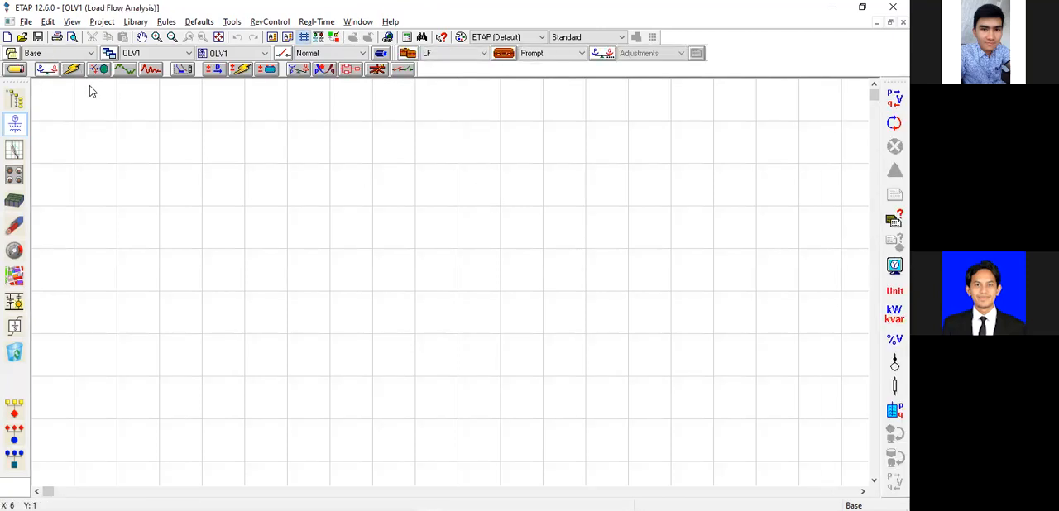
pyautogui.click(15, 70)
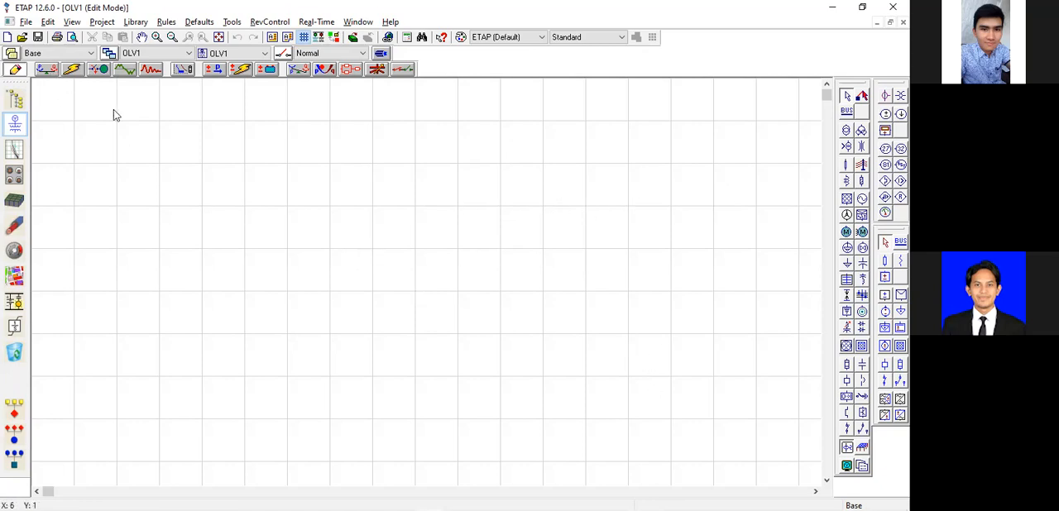
pyautogui.click(47, 70)
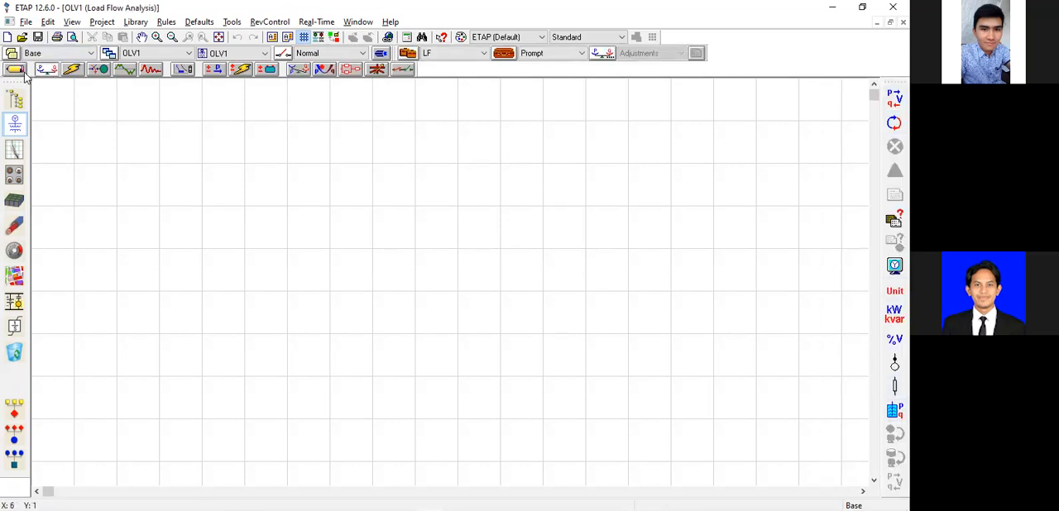
# Place a synchronous generator in the upper middle of the diagram and a bus slightly below it.
pyautogui.click(425, 126)
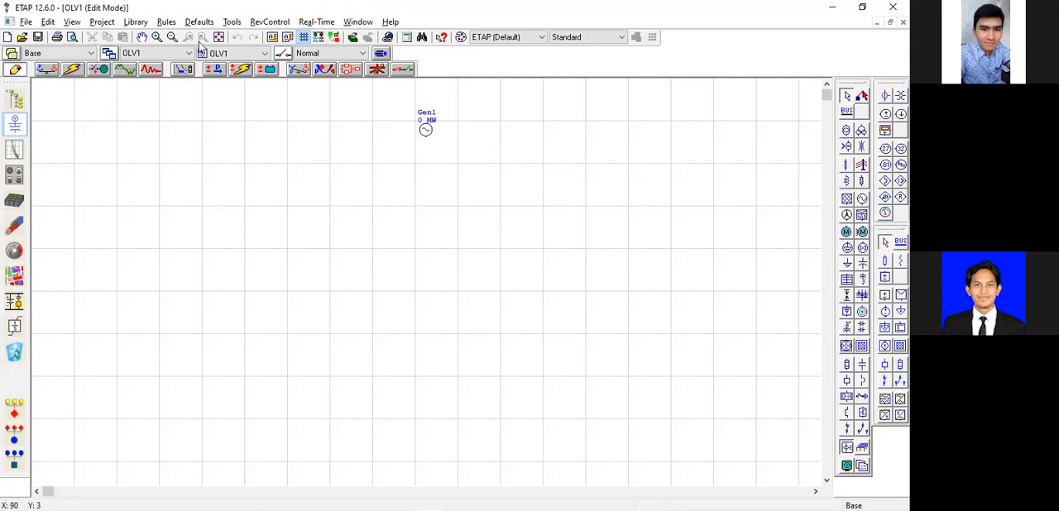
pyautogui.click(156, 37)
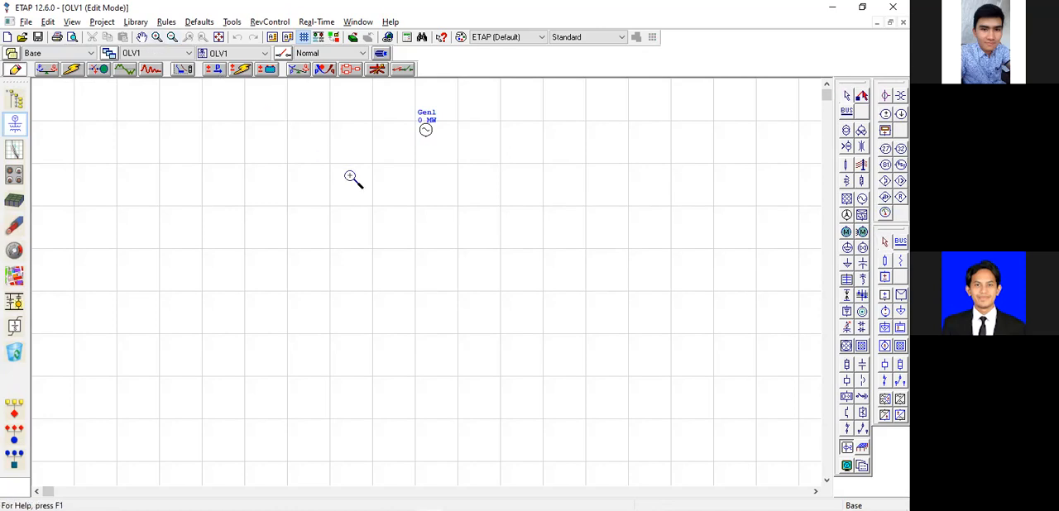
pyautogui.click(432, 186)
pyautogui.click(142, 37)
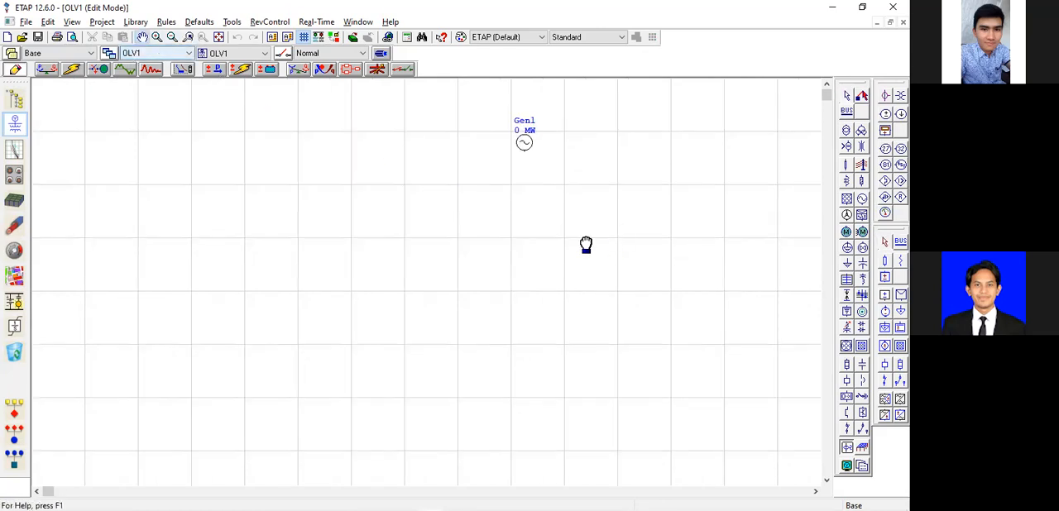
pyautogui.moveTo(626, 223); pyautogui.dragTo(514, 213)
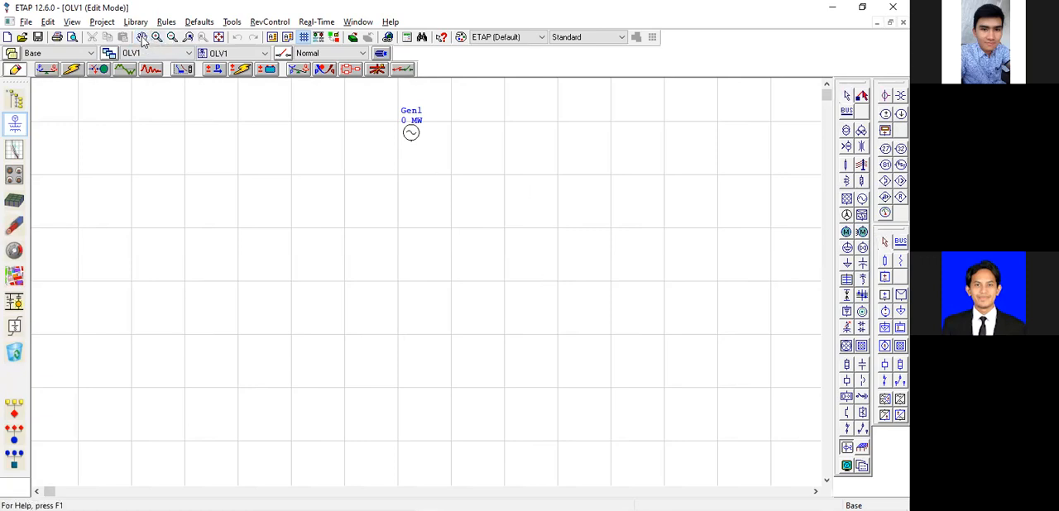
pyautogui.scroll(-1, 209, 153)
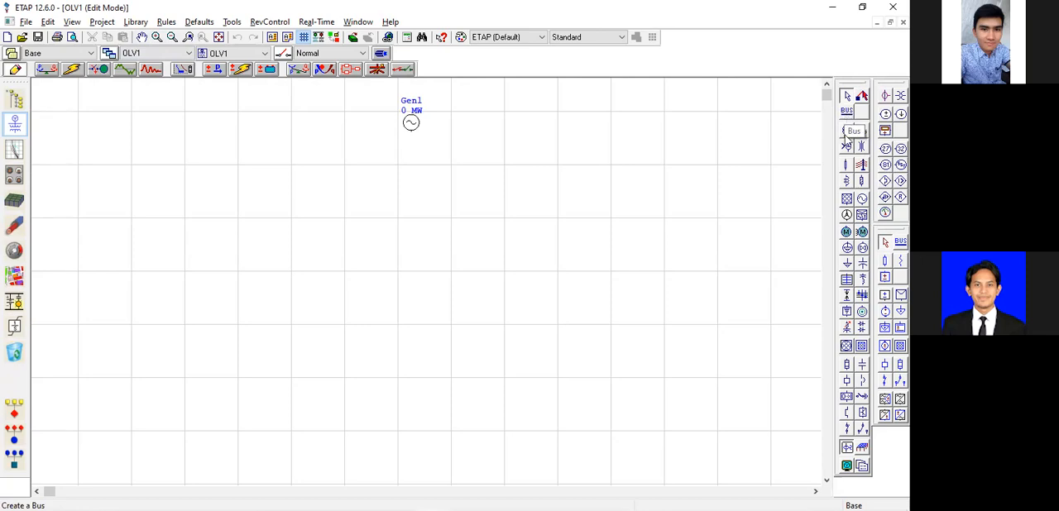
pyautogui.click(849, 113)
pyautogui.click(465, 152)
pyautogui.click(337, 161)
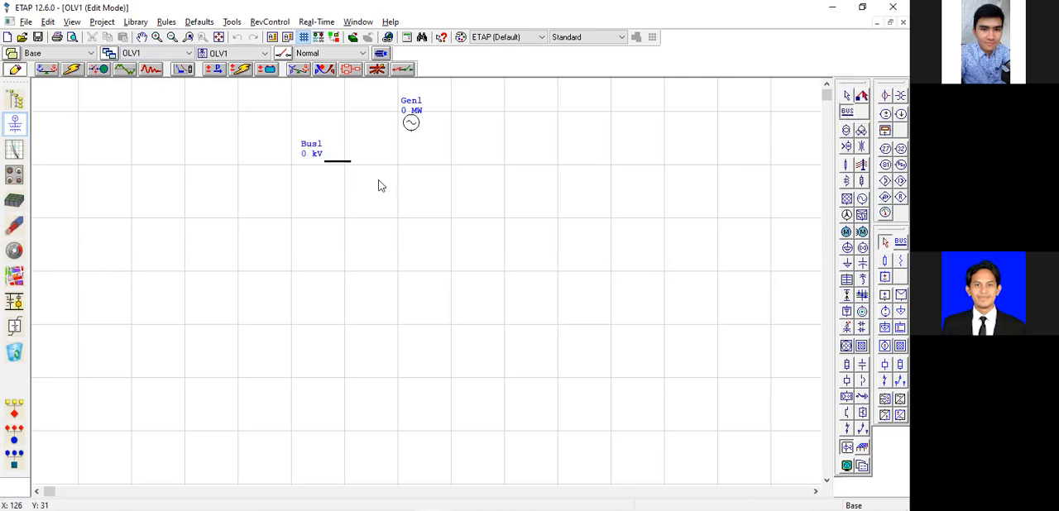
# Place a 2-winding transformer beneath the first bus and a second bus beneath the transformer.
pyautogui.click(848, 133)
pyautogui.click(407, 213)
pyautogui.click(846, 110)
pyautogui.click(338, 284)
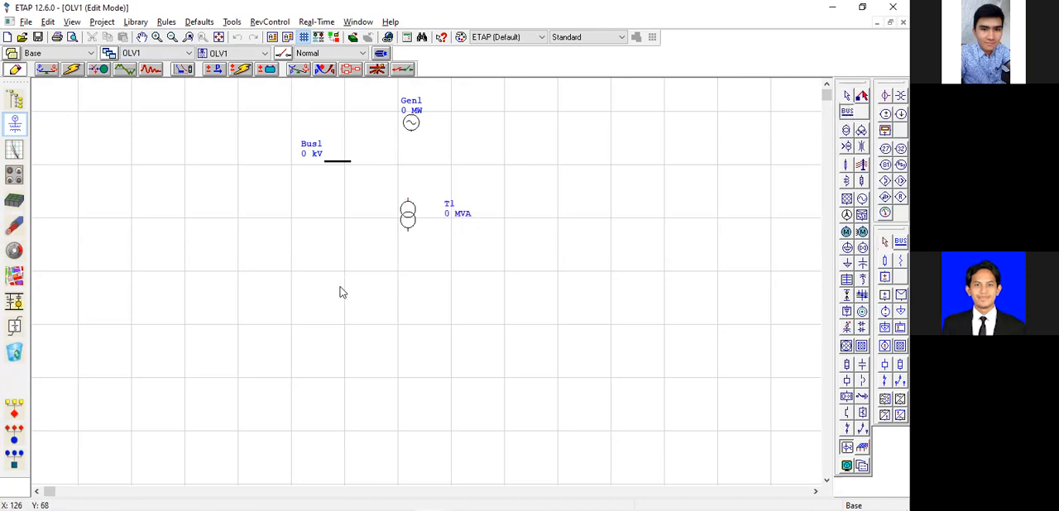
# Place an induction machine below the second bus and align it vertically with the transformer.
pyautogui.click(847, 234)
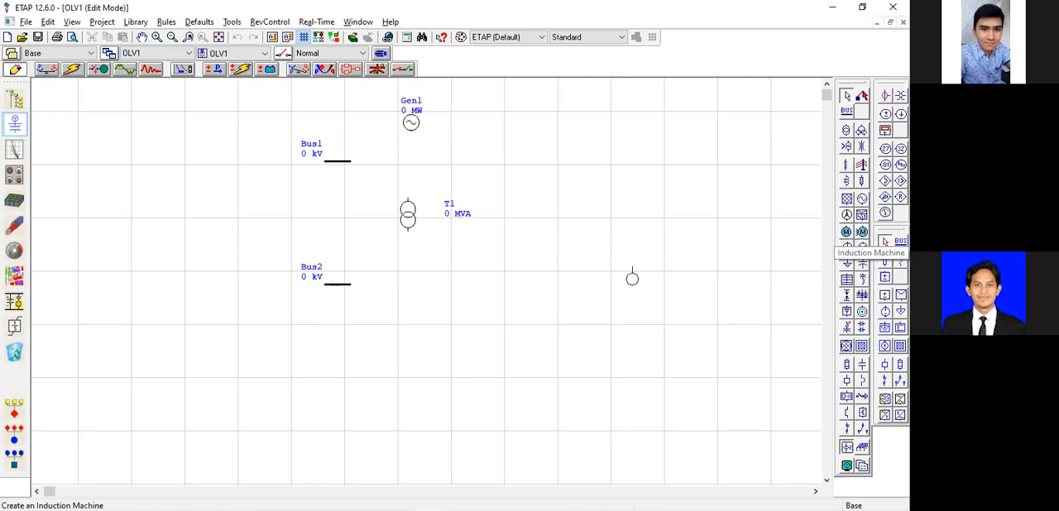
pyautogui.click(407, 333)
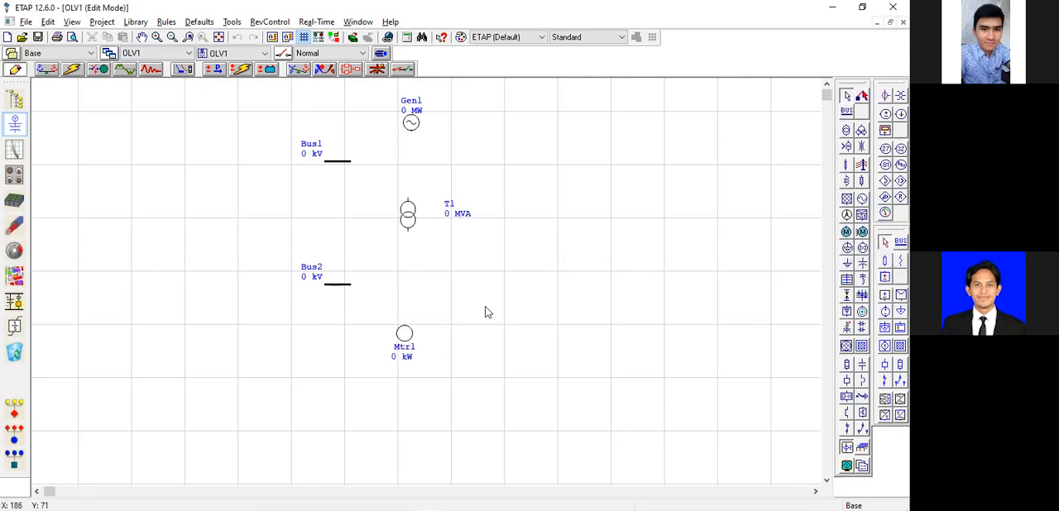
pyautogui.click(410, 333)
pyautogui.click(462, 287)
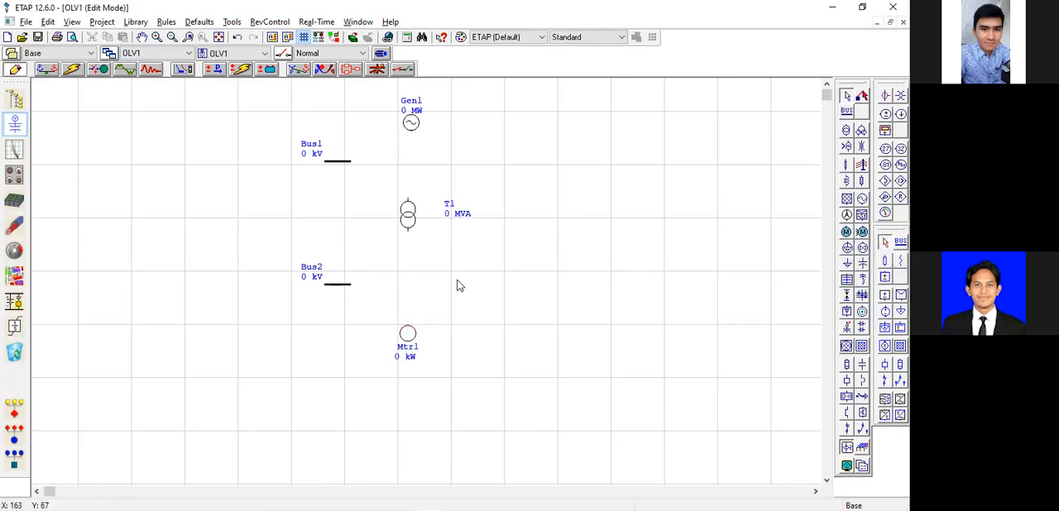
# Lengthen Bus1 and Bus2 equally so both extend past the transformer's vertical axis.
pyautogui.click(361, 165)
pyautogui.click(348, 162)
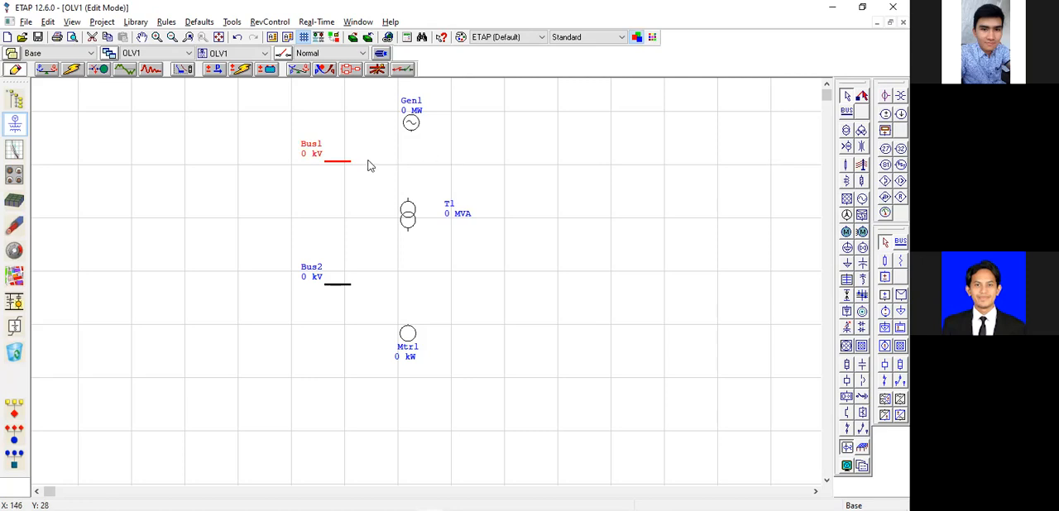
pyautogui.click(373, 162)
pyautogui.click(348, 161)
pyautogui.moveTo(366, 163); pyautogui.dragTo(501, 169)
pyautogui.click(349, 285)
pyautogui.moveTo(351, 285); pyautogui.dragTo(514, 282)
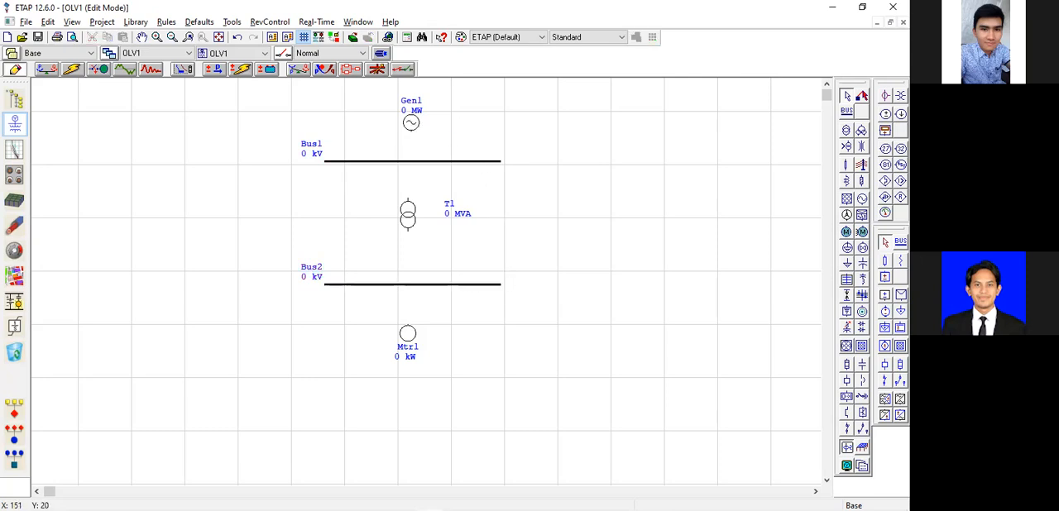
# Align generator Gen1 vertically with the transformer and connect it to Bus1.
pyautogui.moveTo(414, 123); pyautogui.dragTo(410, 120)
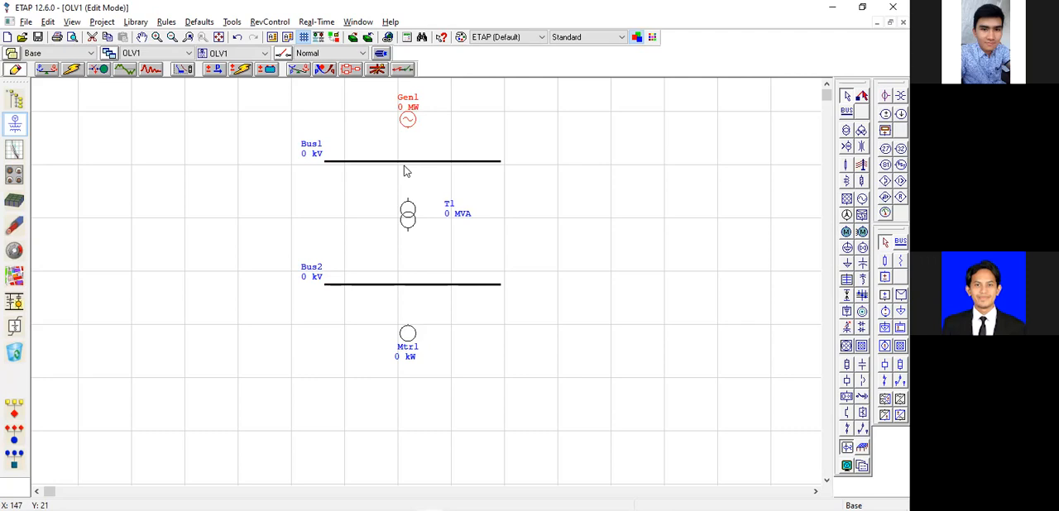
pyautogui.click(422, 130)
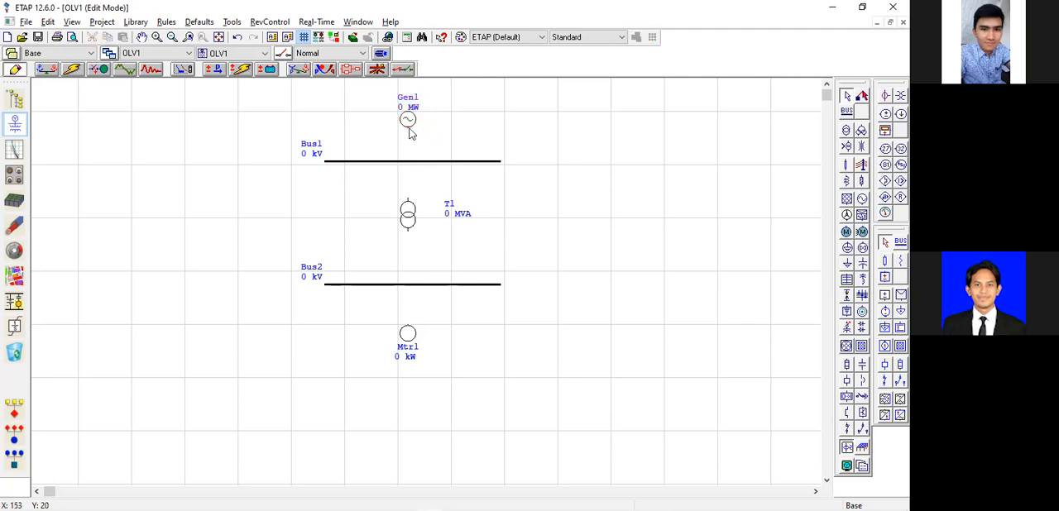
pyautogui.moveTo(411, 165); pyautogui.dragTo(410, 162)
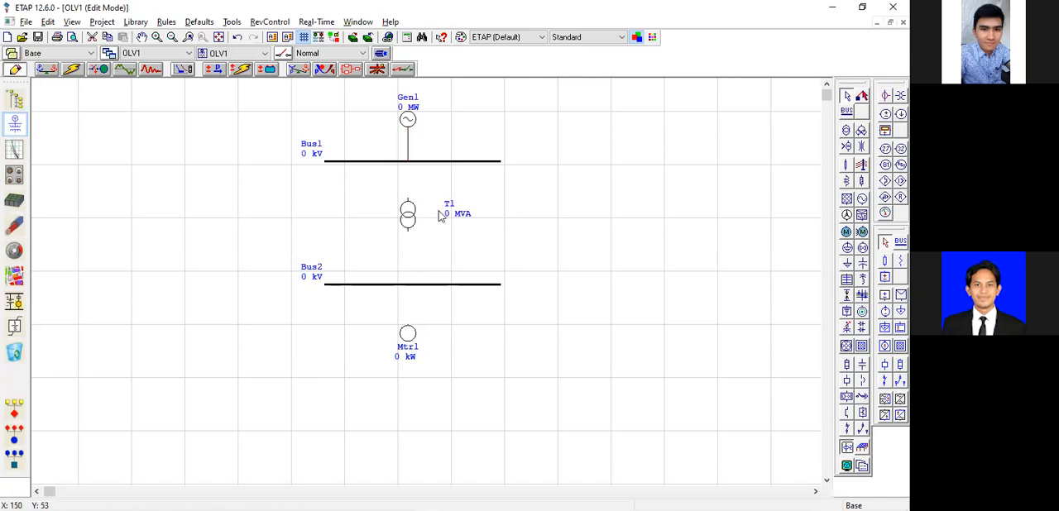
# Connect transformer T1 between Bus1 and Bus2, and connect motor Mtr1 to Bus2.
pyautogui.moveTo(408, 199); pyautogui.dragTo(409, 163)
pyautogui.moveTo(406, 256); pyautogui.dragTo(409, 326)
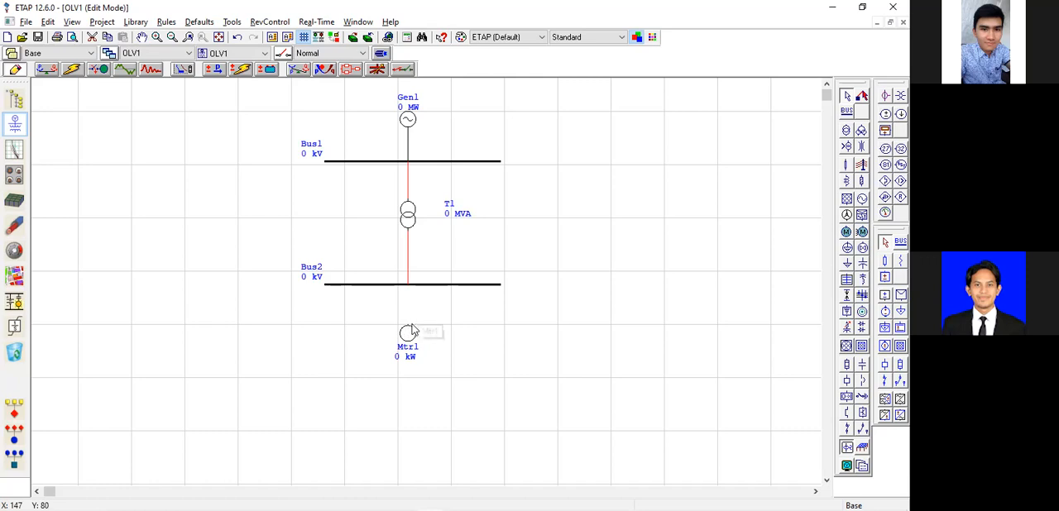
pyautogui.click(425, 324)
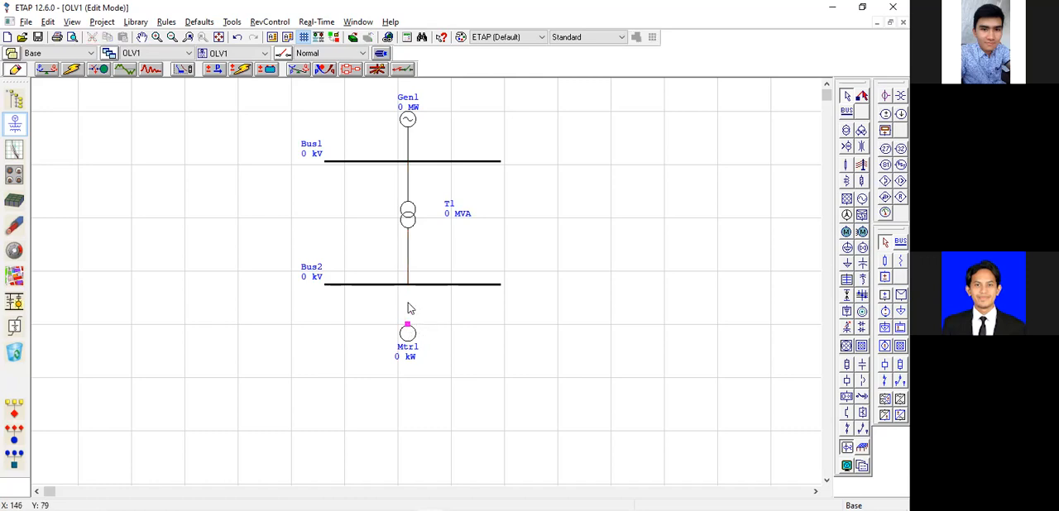
pyautogui.moveTo(409, 293); pyautogui.dragTo(408, 285)
# Set generator Gen1's operation mode to Swing.
pyautogui.click(142, 36)
pyautogui.moveTo(557, 143); pyautogui.dragTo(553, 163)
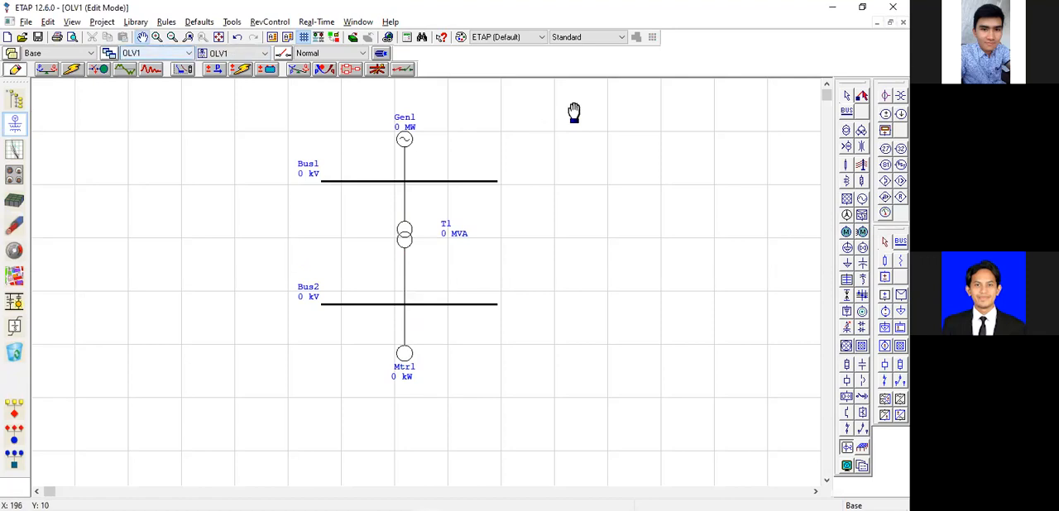
pyautogui.click(142, 37)
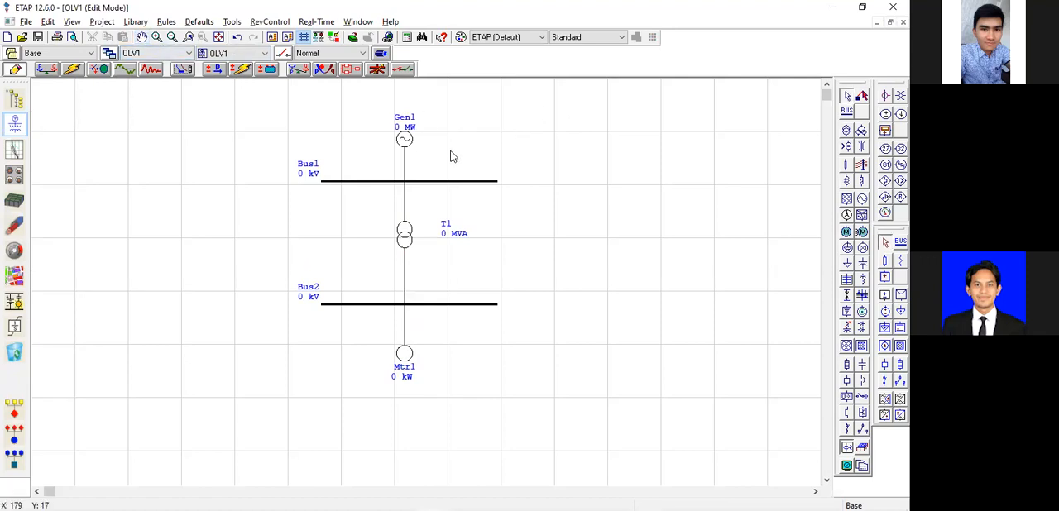
pyautogui.doubleClick(405, 142)
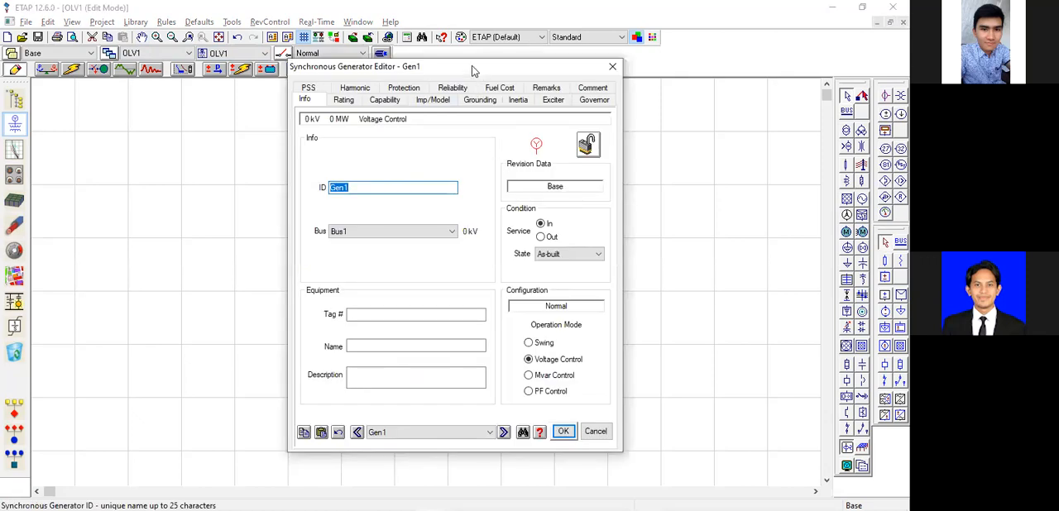
pyautogui.moveTo(472, 65); pyautogui.dragTo(461, 62)
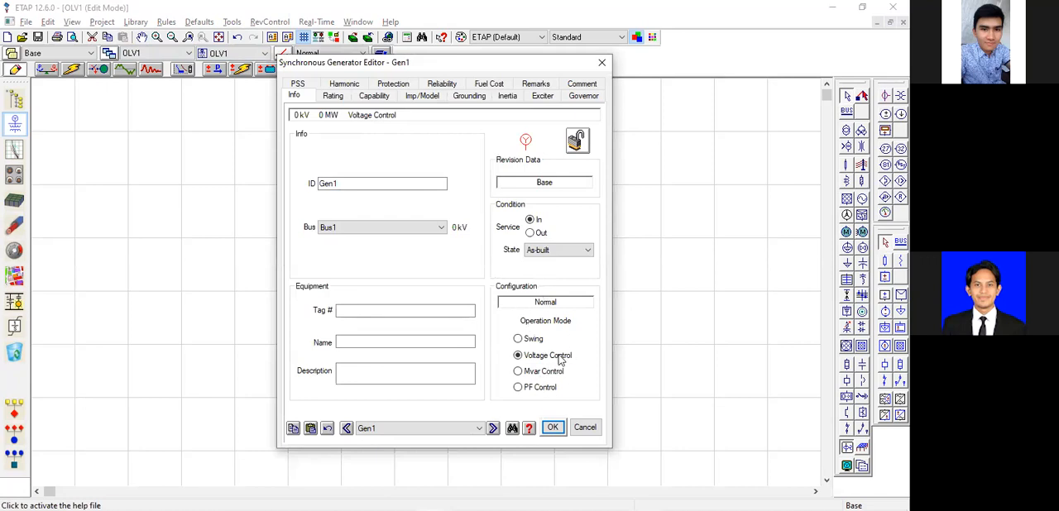
pyautogui.click(518, 339)
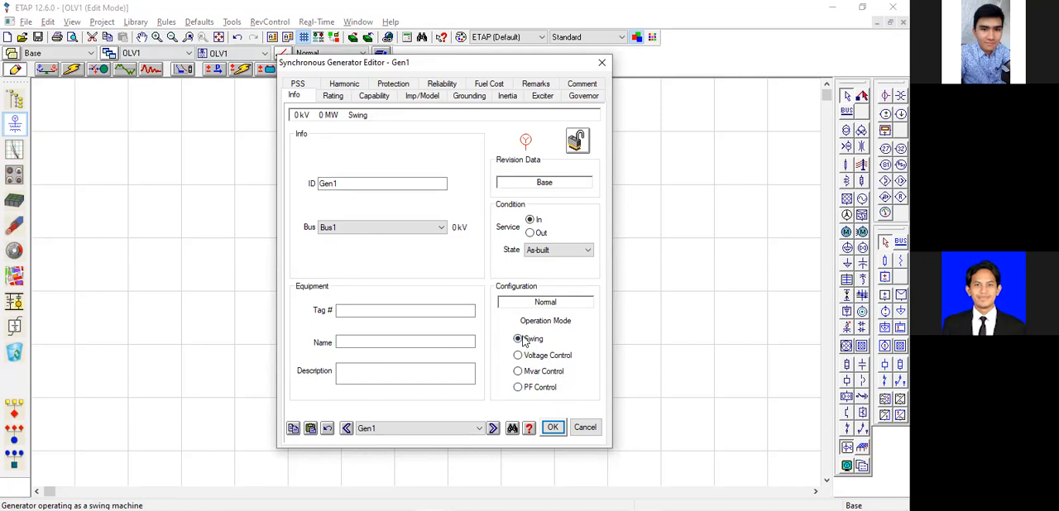
pyautogui.click(518, 356)
pyautogui.click(518, 340)
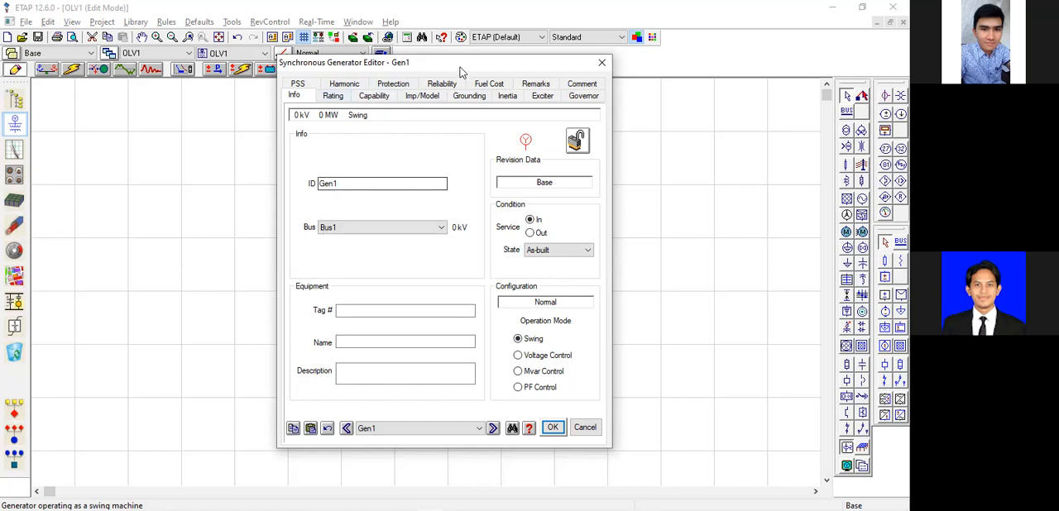
# Set Gen1's rated power to 20 MW and its rated voltage to 3,3 kV, keeping the one-line diagram uncovered.
pyautogui.moveTo(461, 64); pyautogui.dragTo(693, 57)
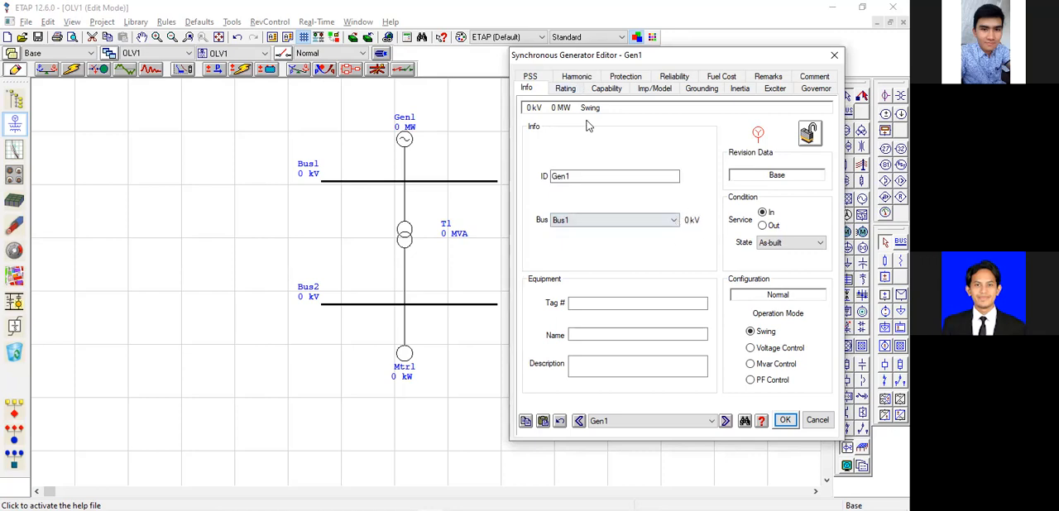
pyautogui.click(567, 90)
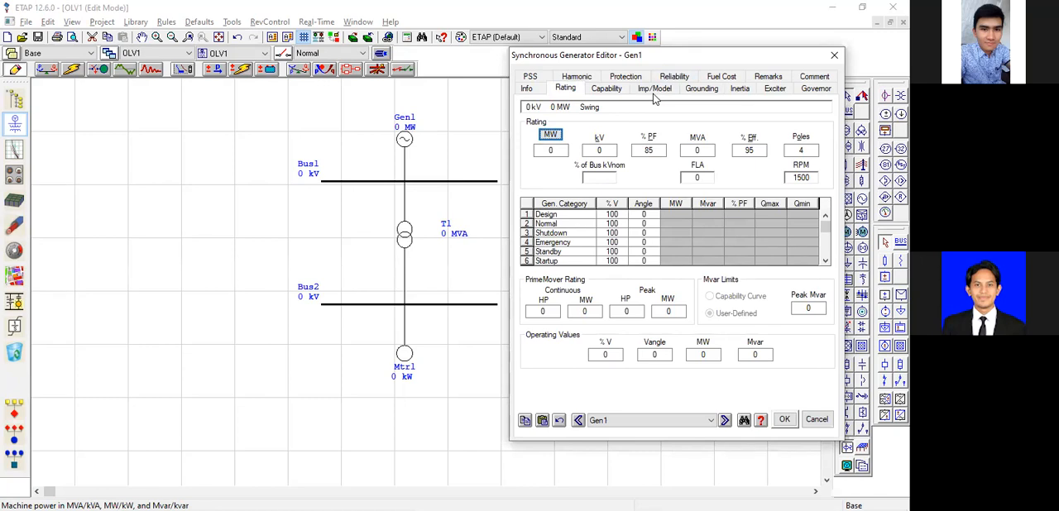
pyautogui.hotkey('alt', 'Tab')
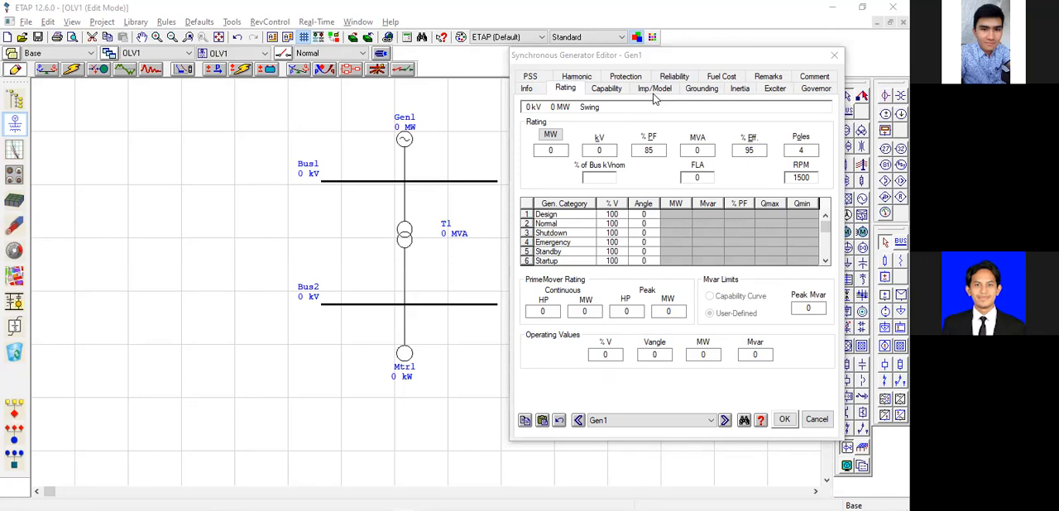
pyautogui.click(653, 94)
pyautogui.write('2')
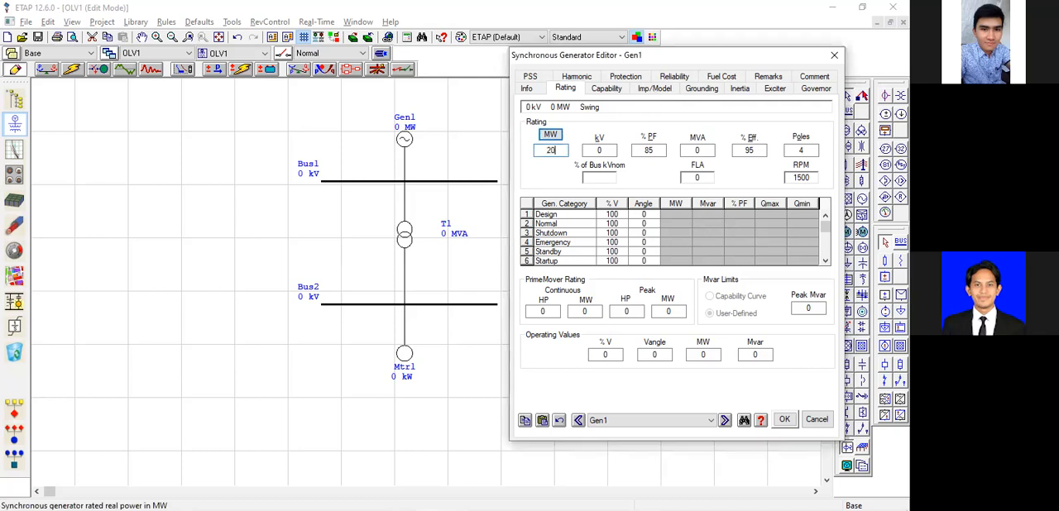
pyautogui.press('Tab')
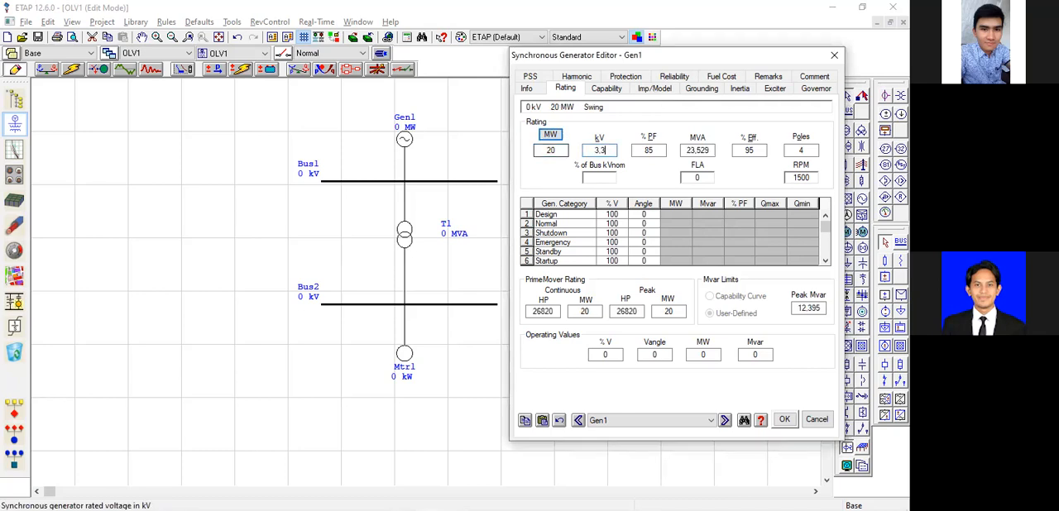
pyautogui.press('Tab')
pyautogui.press('Tab')
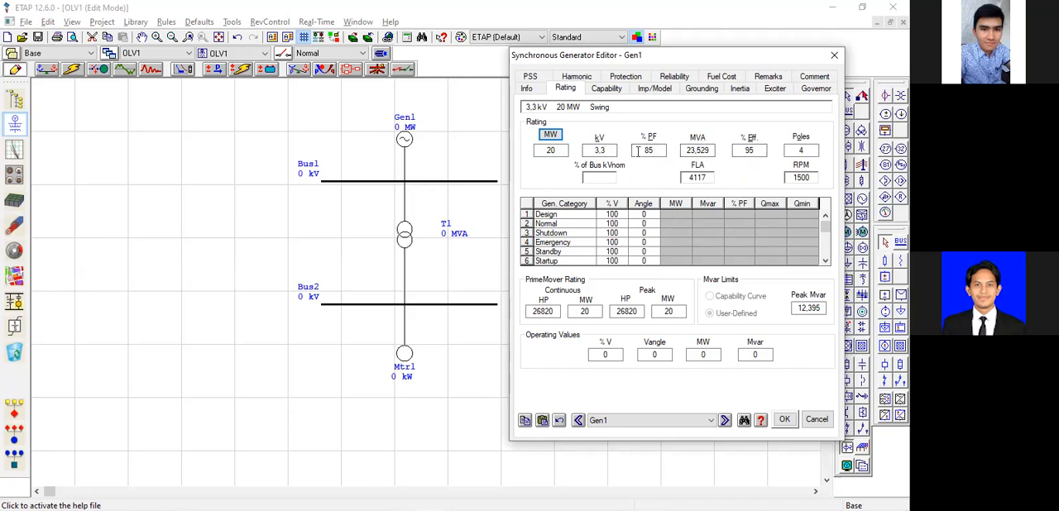
# Check Gen1's power, voltage, power factor, MVA, poles and RPM ratings, and save the generator settings.
pyautogui.click(559, 150)
pyautogui.click(608, 151)
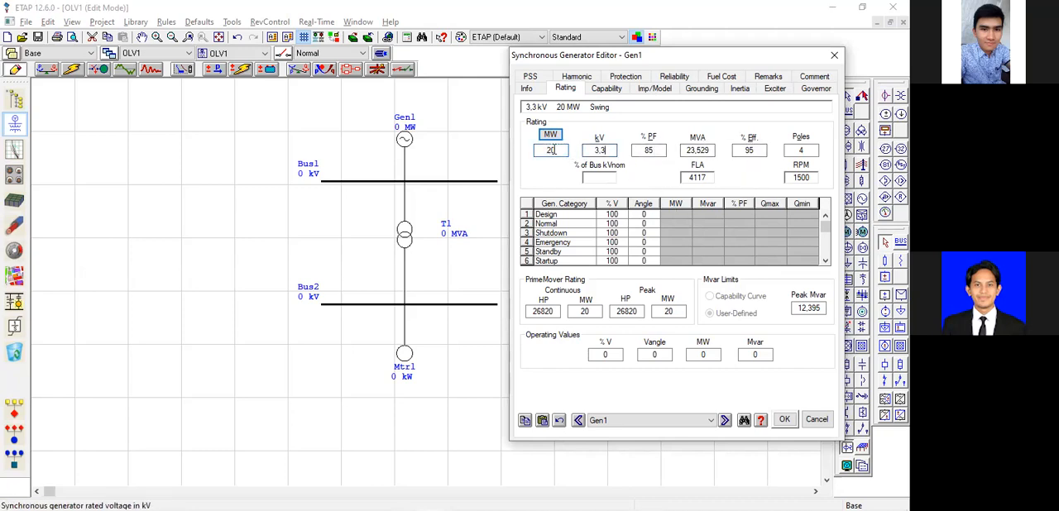
pyautogui.click(552, 150)
pyautogui.doubleClick(566, 151)
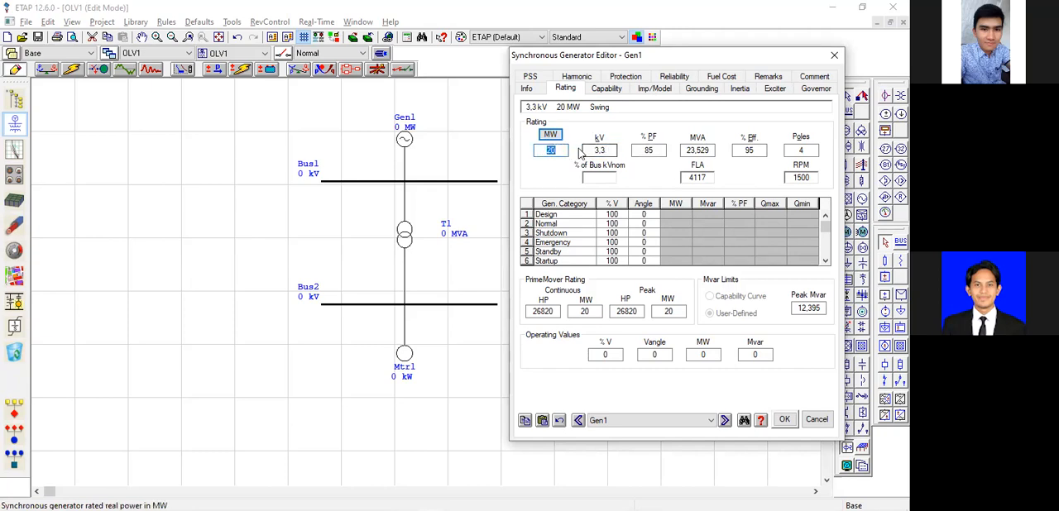
pyautogui.doubleClick(598, 149)
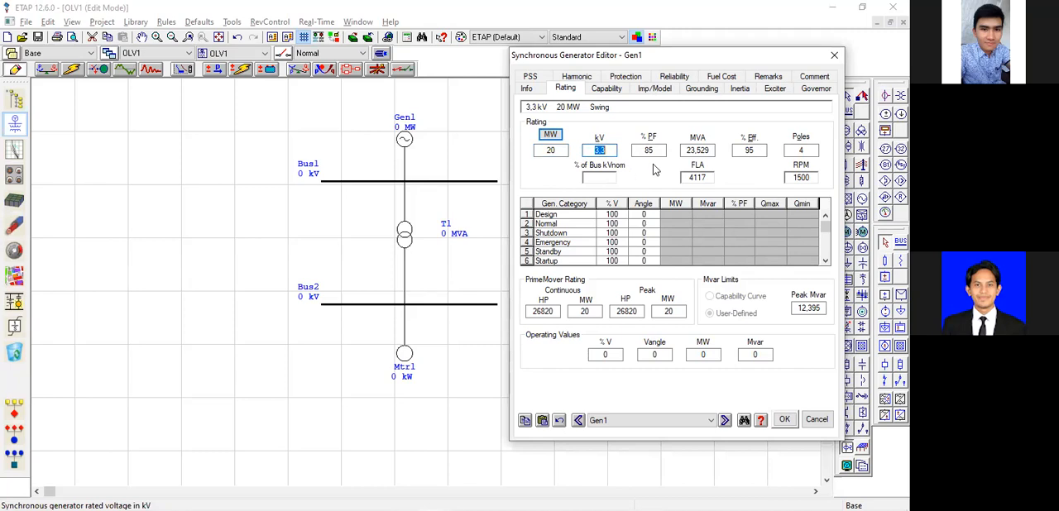
pyautogui.doubleClick(648, 150)
pyautogui.doubleClick(697, 150)
pyautogui.doubleClick(813, 153)
pyautogui.click(795, 179)
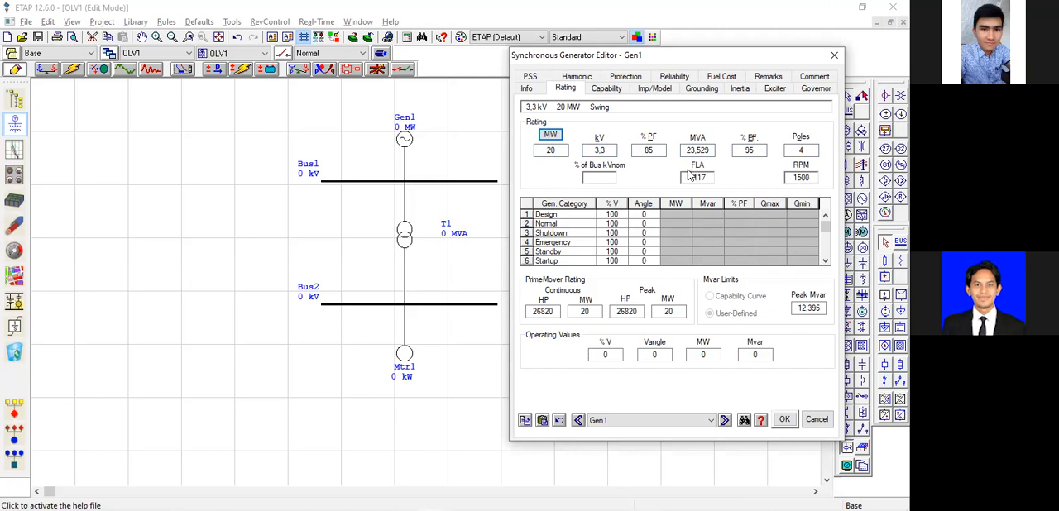
pyautogui.hotkey('alt', 'Tab')
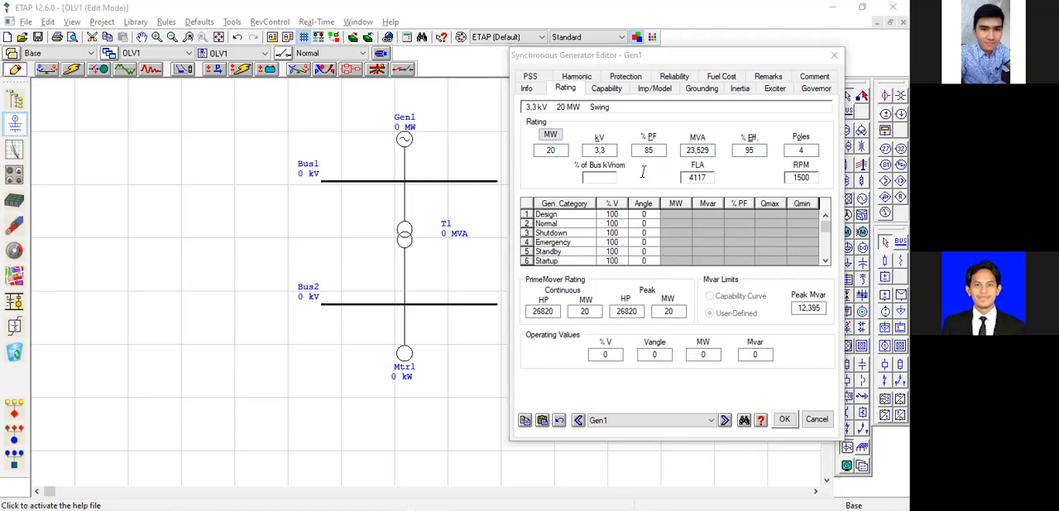
pyautogui.click(783, 421)
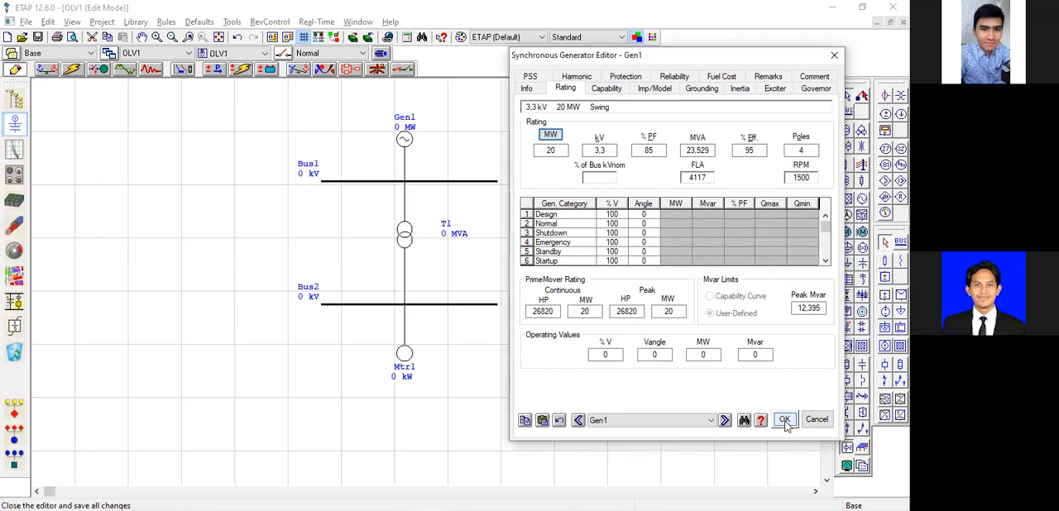
pyautogui.click(780, 419)
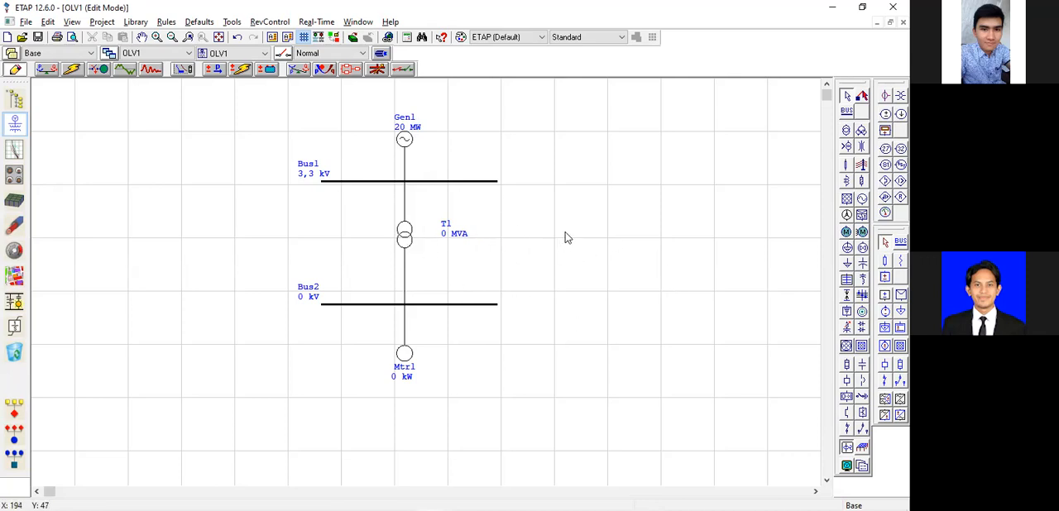
# Set transformer T1's secondary winding voltage to 0,4 kV in its rating data.
pyautogui.click(404, 235)
pyautogui.click(446, 262)
pyautogui.click(405, 236)
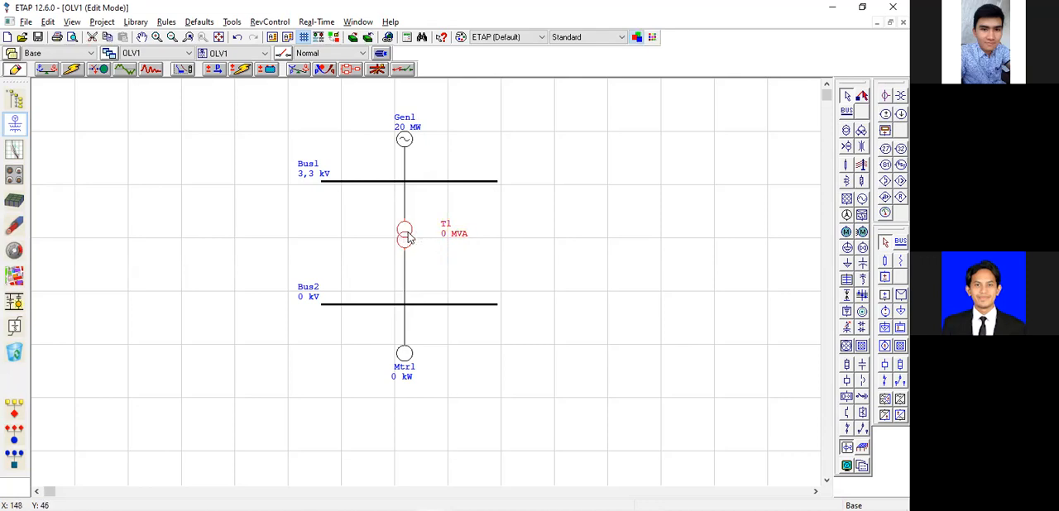
pyautogui.doubleClick(405, 236)
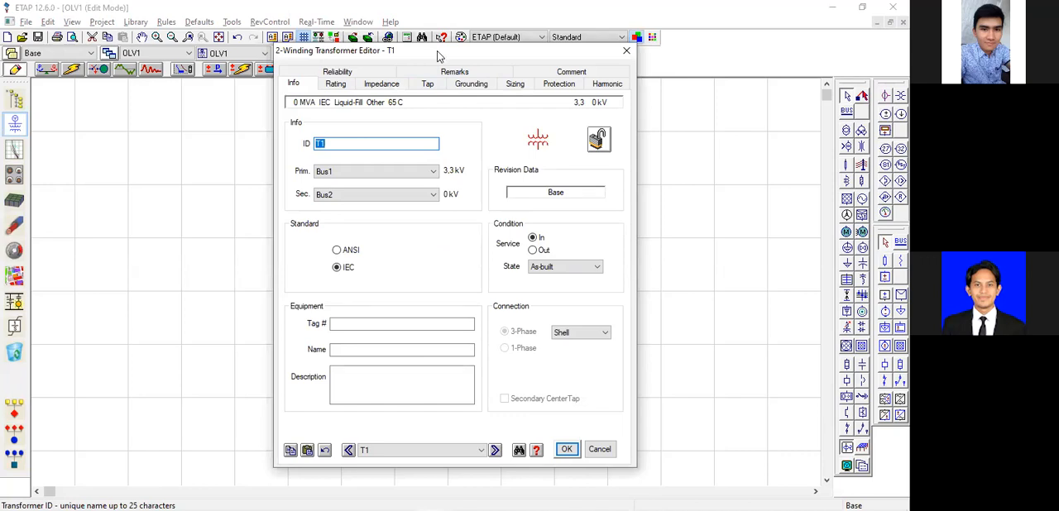
pyautogui.moveTo(439, 56); pyautogui.dragTo(667, 53)
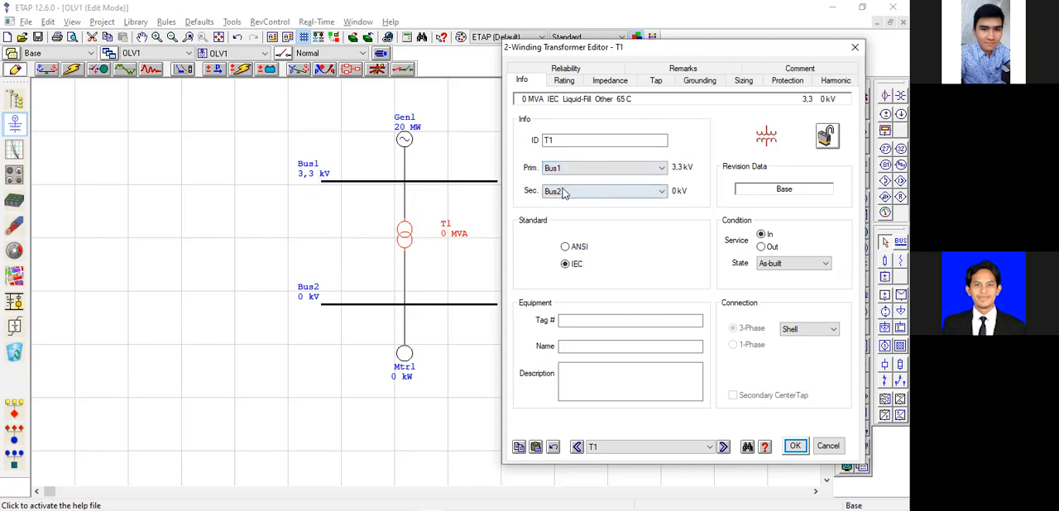
pyautogui.click(565, 81)
pyautogui.click(586, 159)
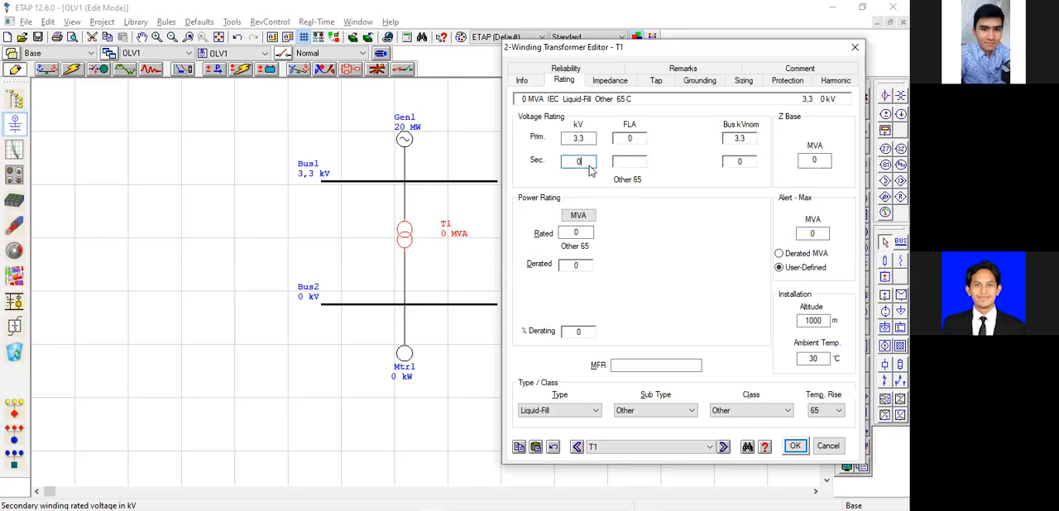
pyautogui.hotkey('alt', 'Tab')
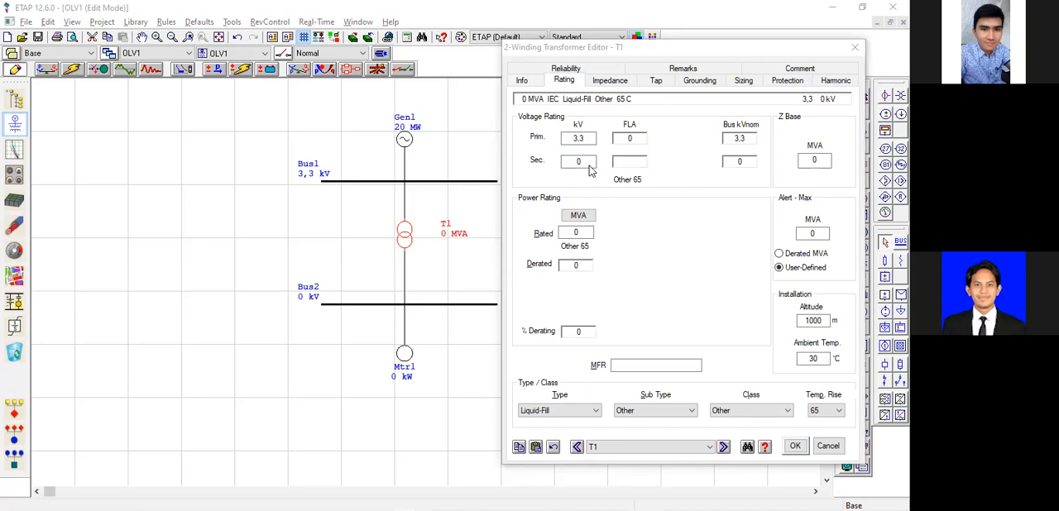
pyautogui.click(594, 178)
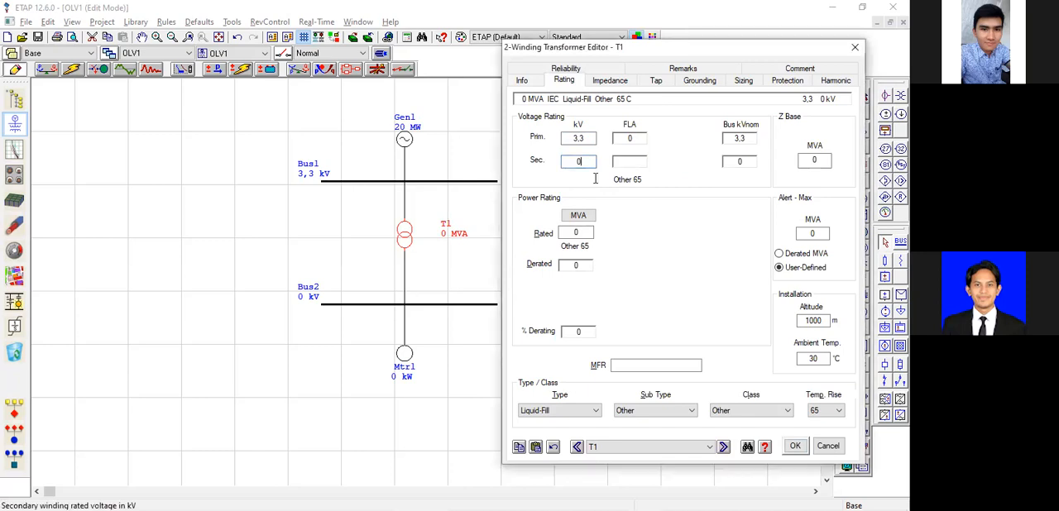
pyautogui.hotkey('alt', 'Tab')
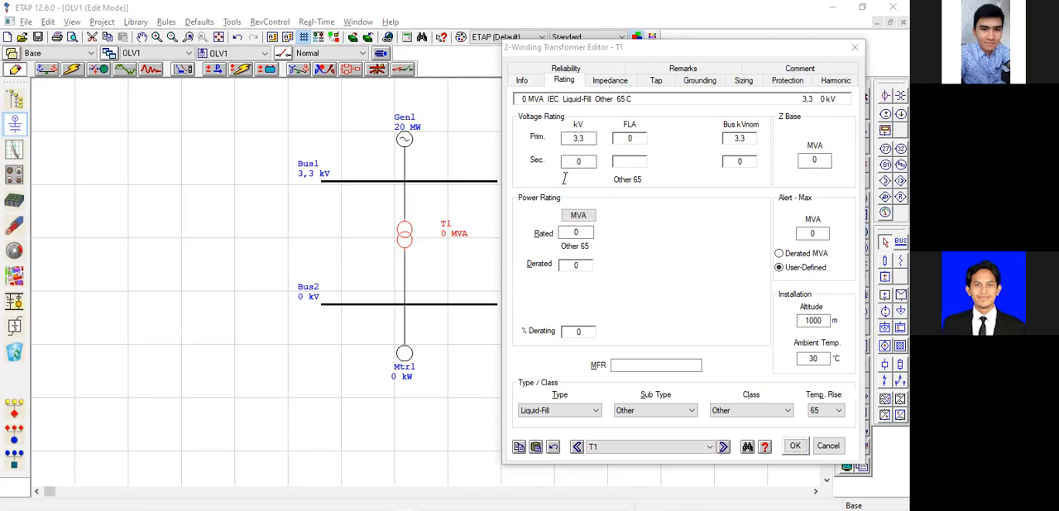
pyautogui.click(564, 178)
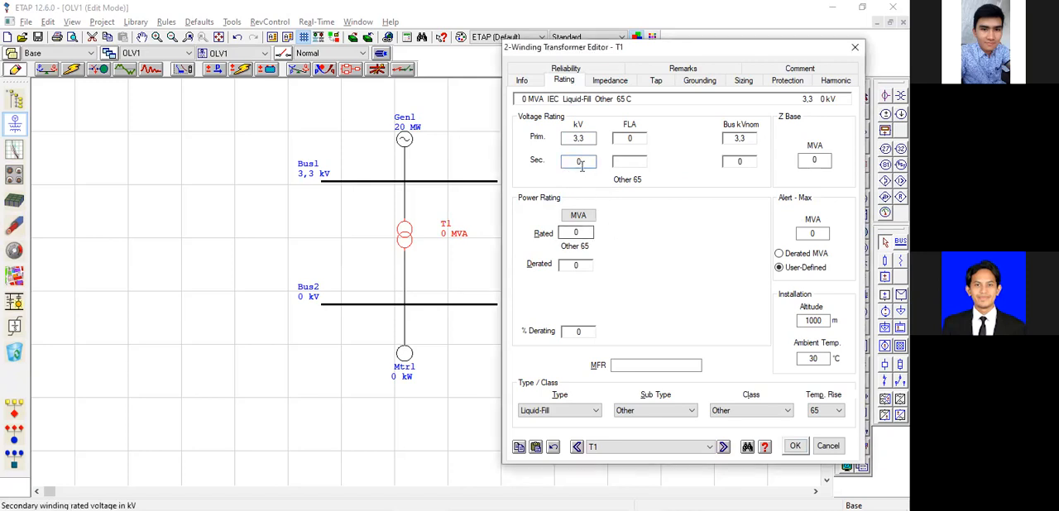
pyautogui.press('Tab')
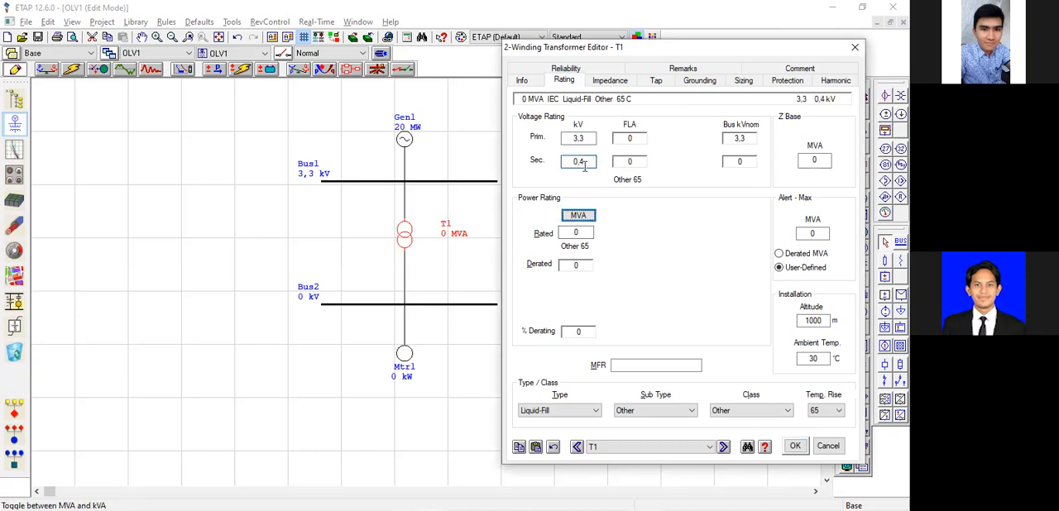
# Set transformer T1's rated power to 20 MVA.
pyautogui.click(587, 232)
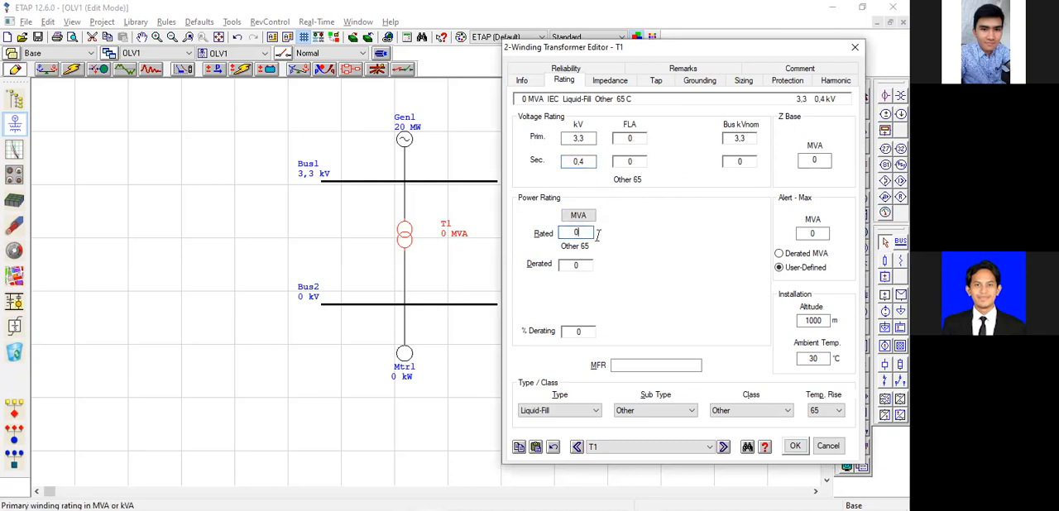
pyautogui.write('20')
pyautogui.press('Tab')
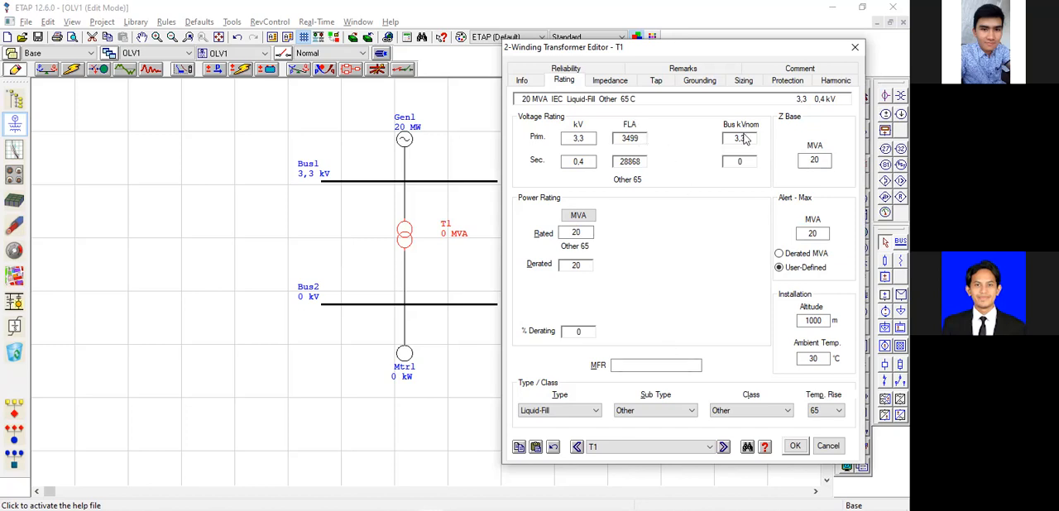
pyautogui.click(576, 231)
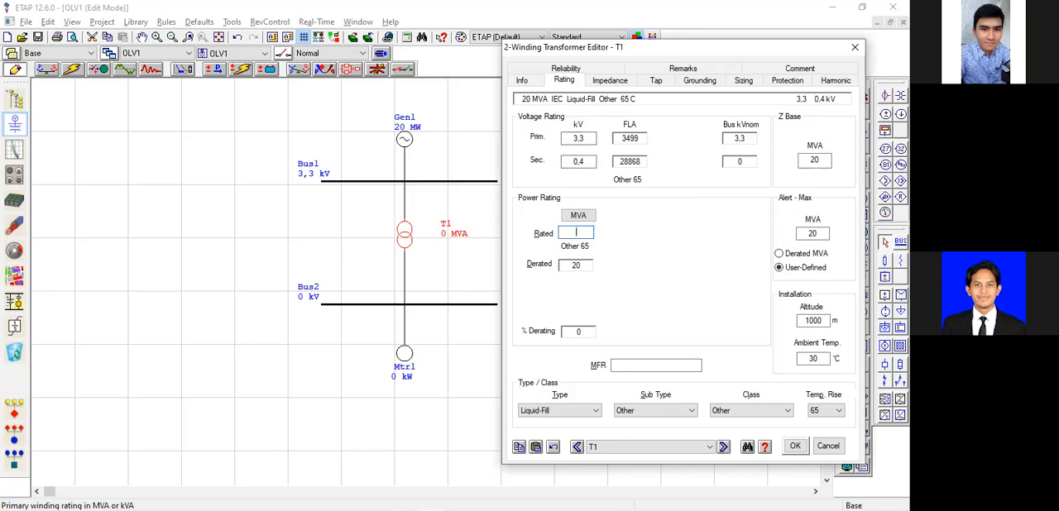
pyautogui.write('0')
pyautogui.press('Tab')
pyautogui.doubleClick(589, 233)
pyautogui.write('20')
pyautogui.click(672, 265)
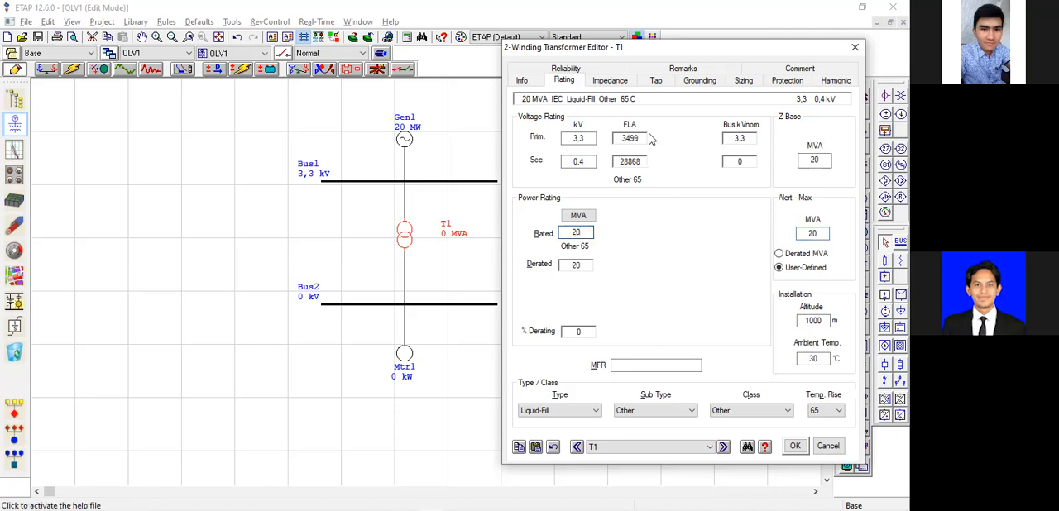
# Apply the typical Z and X/R values to transformer T1's impedance, and save the transformer settings.
pyautogui.click(611, 82)
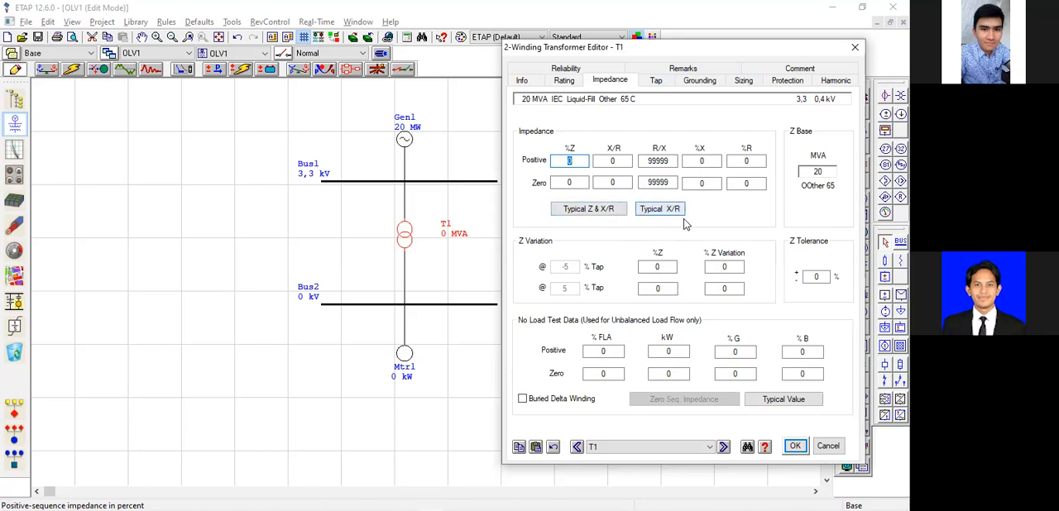
pyautogui.hotkey('alt', 'Tab')
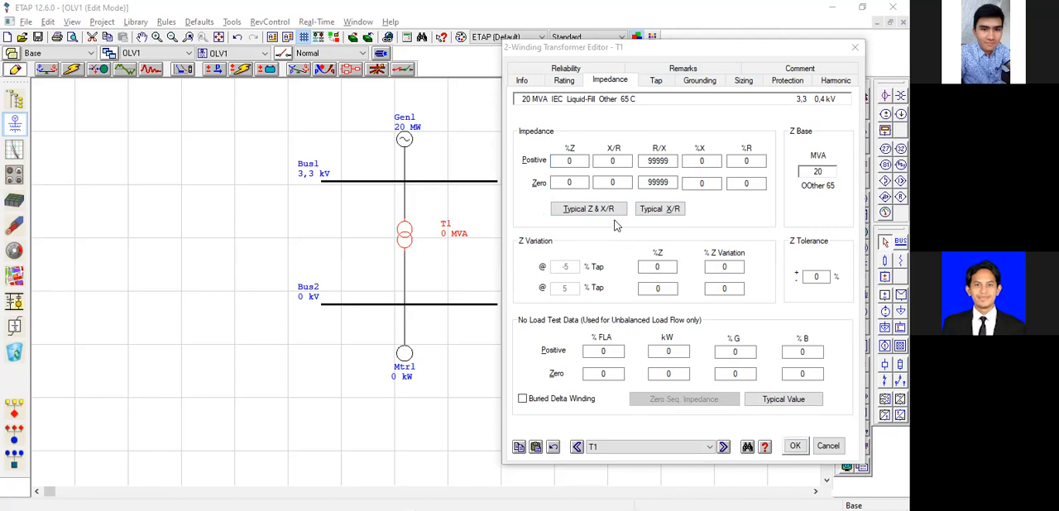
pyautogui.hotkey('alt', 'Tab')
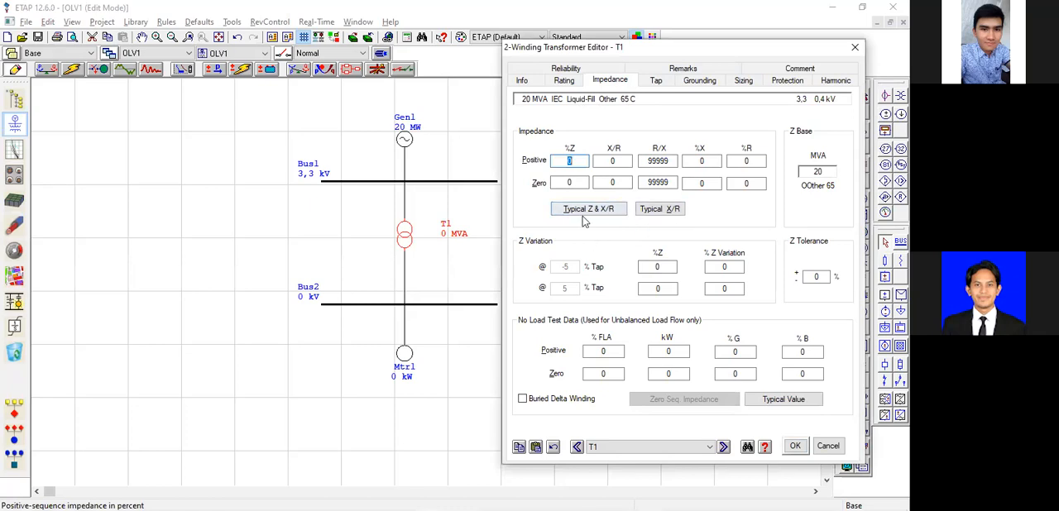
pyautogui.click(610, 211)
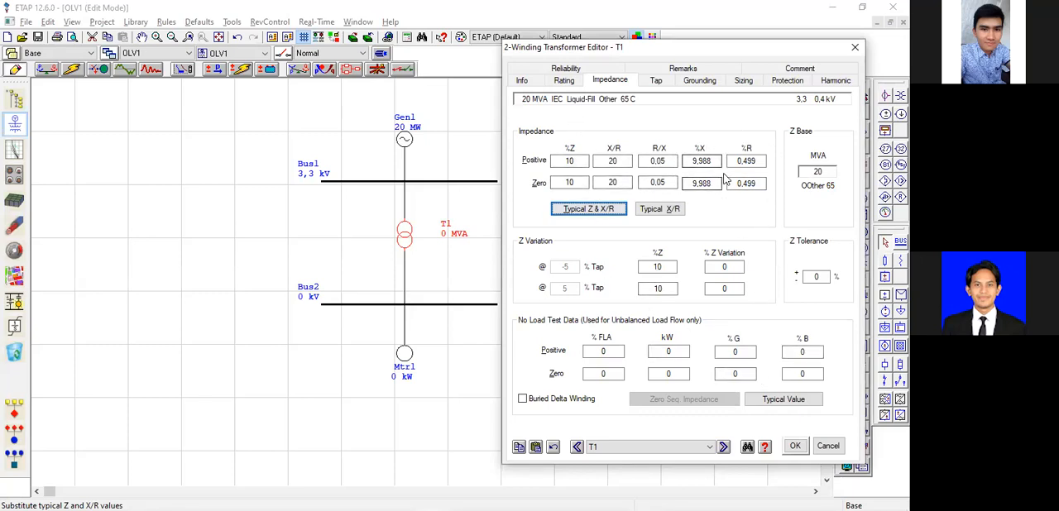
pyautogui.click(794, 445)
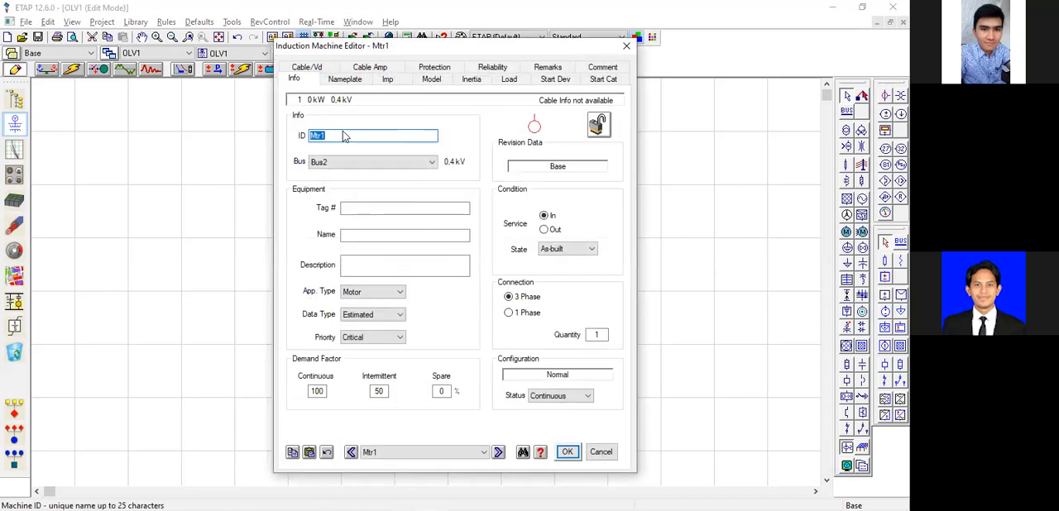
# Set motor Mtr1's nameplate power to 50 kW, accept the MFR typical nameplate data, and save the motor settings.
pyautogui.click(344, 83)
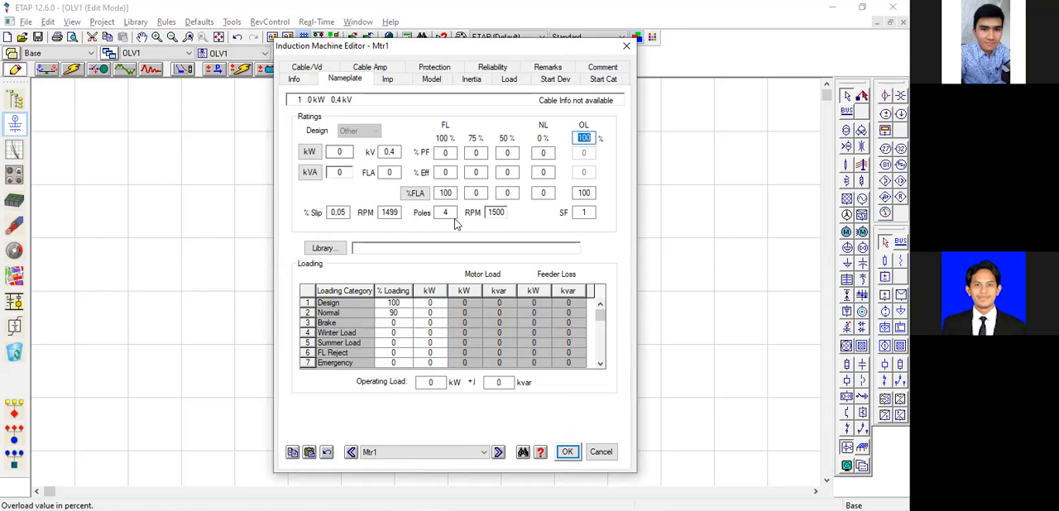
pyautogui.hotkey('alt', 'Tab')
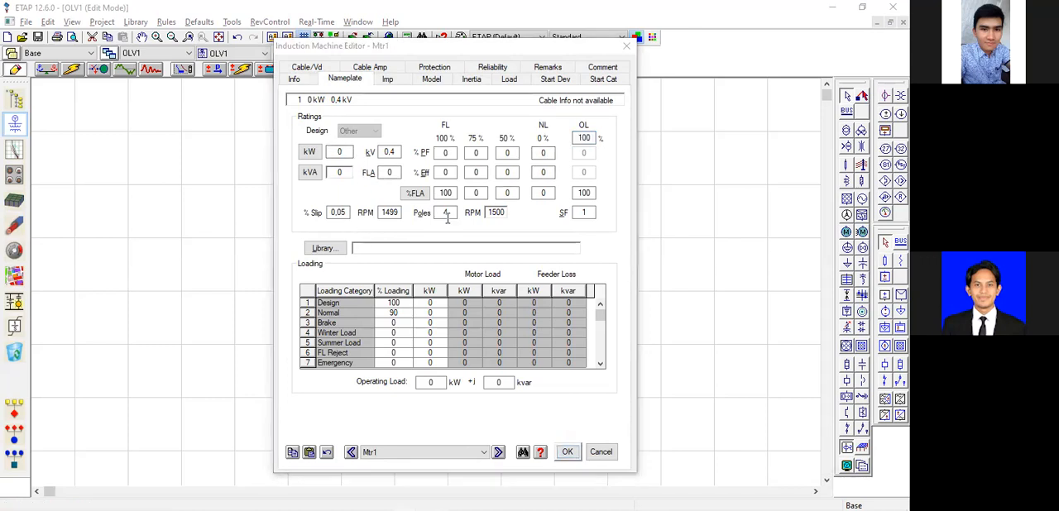
pyautogui.click(340, 152)
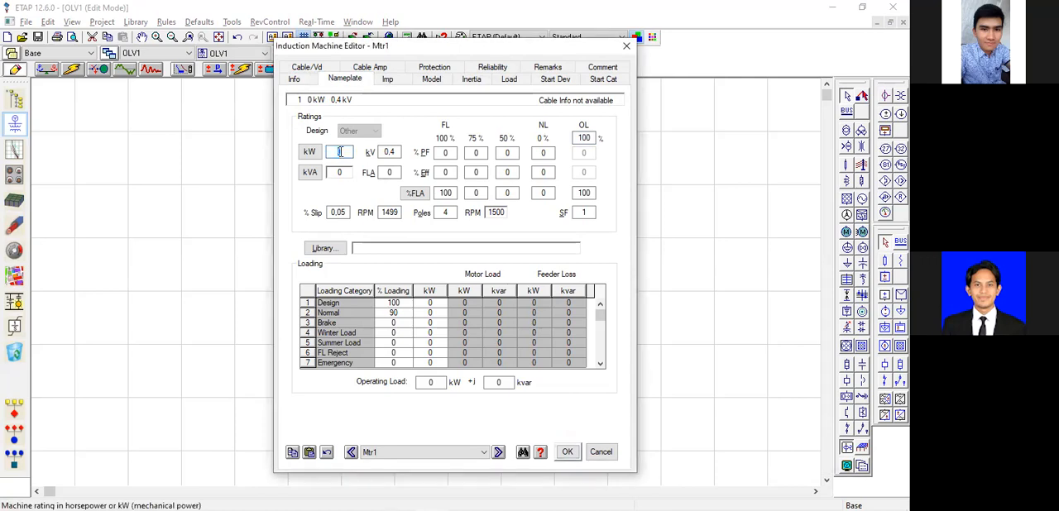
pyautogui.press('Tab')
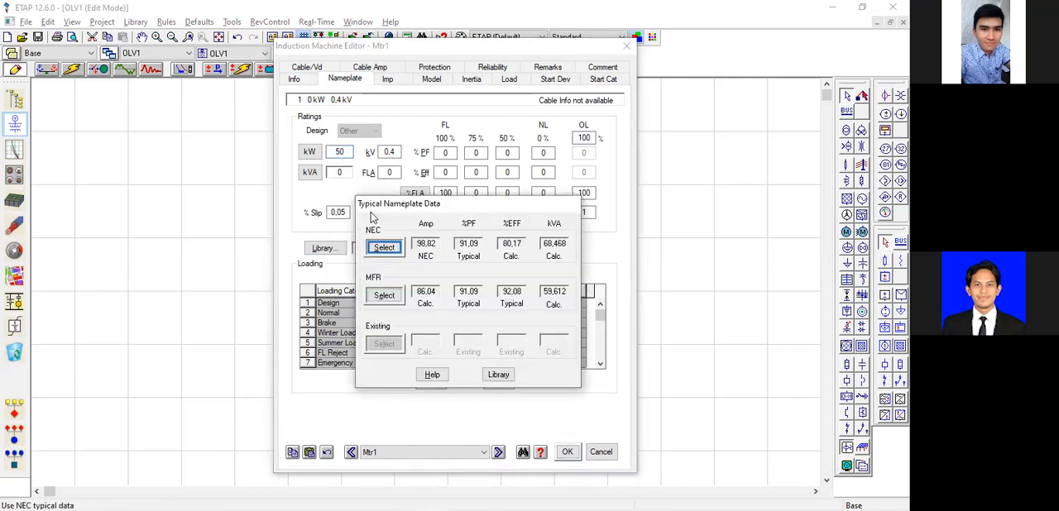
pyautogui.click(389, 253)
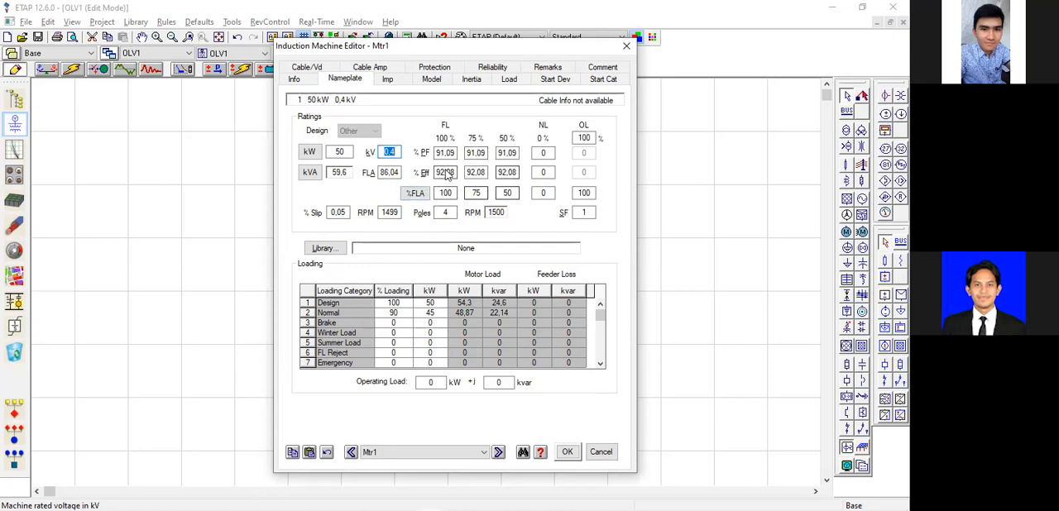
pyautogui.click(568, 452)
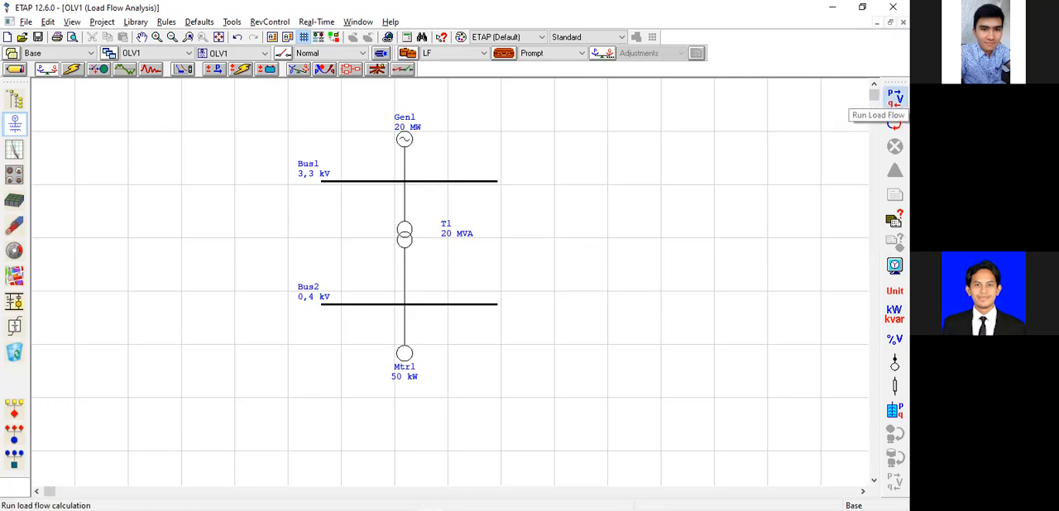
# Run the load flow calculation with the output file named Hasil.
pyautogui.click(894, 123)
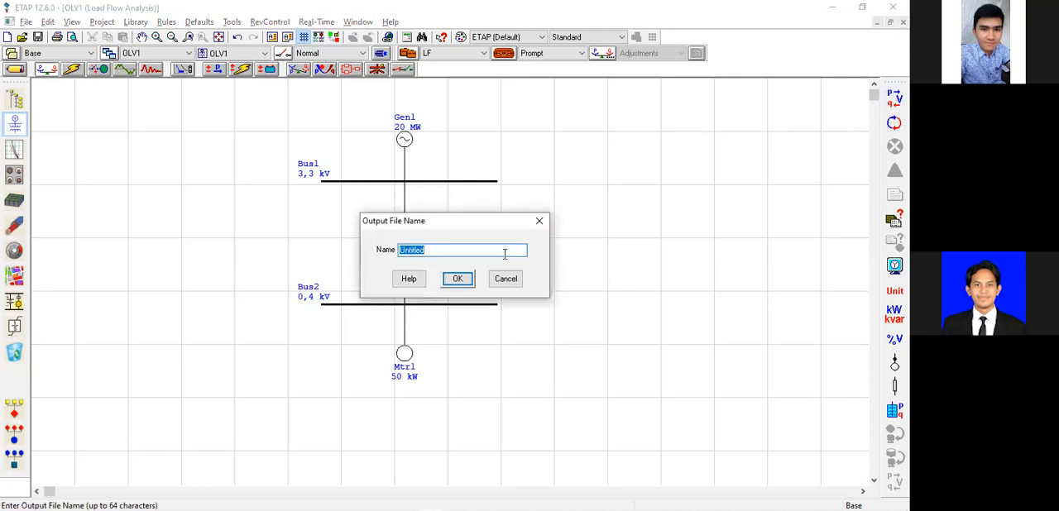
pyautogui.write('Hasil')
pyautogui.press('Return')
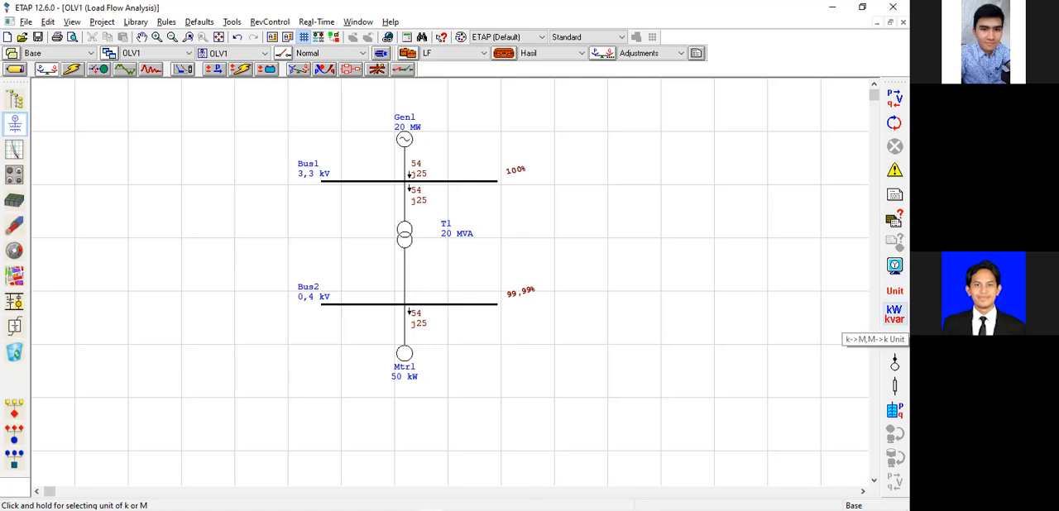
# View the load flow results with units shown, as kW only, kvar only, and combined kW and kvar.
pyautogui.moveTo(894, 314); pyautogui.dragTo(728, 323)
pyautogui.click(894, 291)
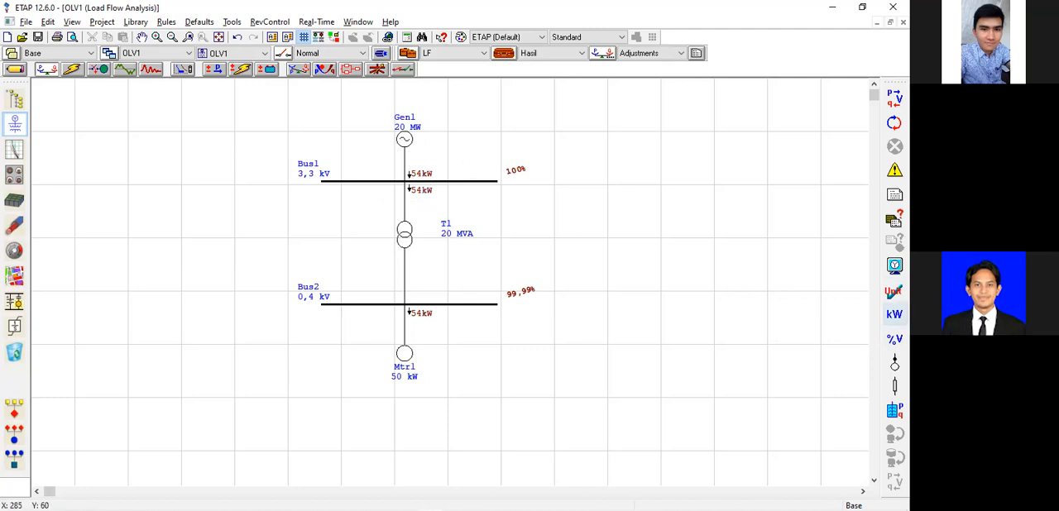
pyautogui.moveTo(894, 316); pyautogui.dragTo(755, 321)
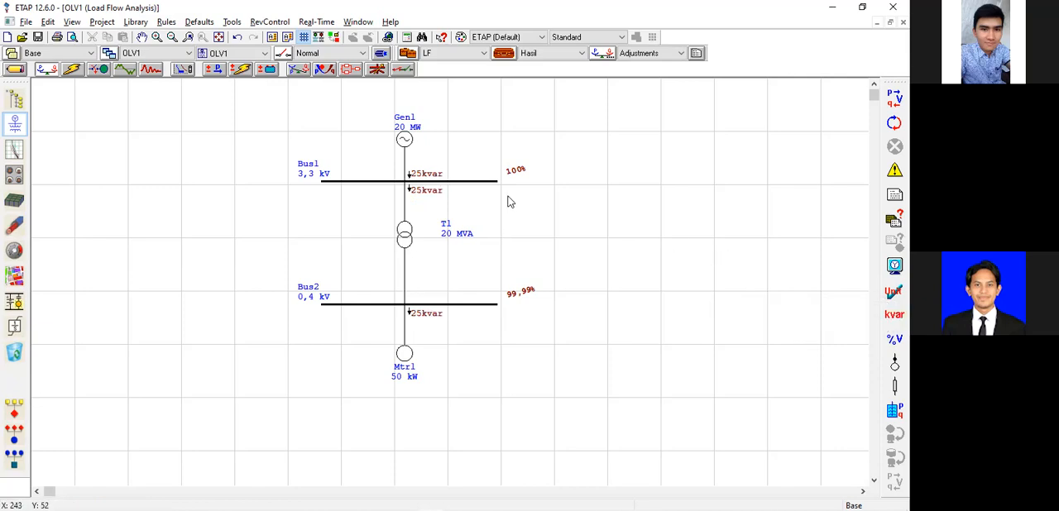
pyautogui.moveTo(894, 315); pyautogui.dragTo(778, 321)
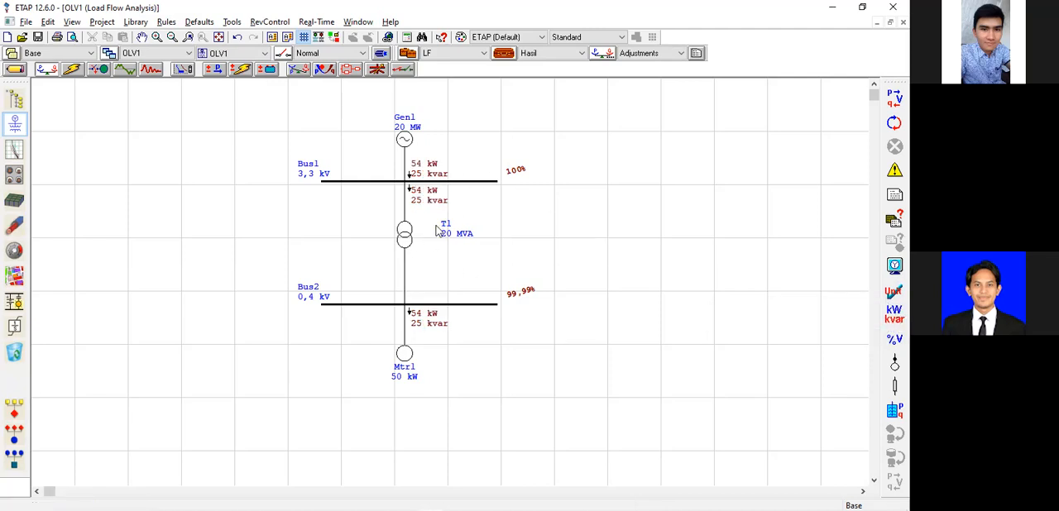
# Toggle the unit labels on the load flow results, and display the branch flows as current in Amp without units.
pyautogui.click(894, 291)
pyautogui.click(895, 291)
pyautogui.click(894, 291)
pyautogui.click(894, 291)
pyautogui.click(894, 291)
pyautogui.click(894, 291)
pyautogui.click(894, 291)
pyautogui.click(894, 291)
pyautogui.moveTo(894, 314); pyautogui.dragTo(826, 321)
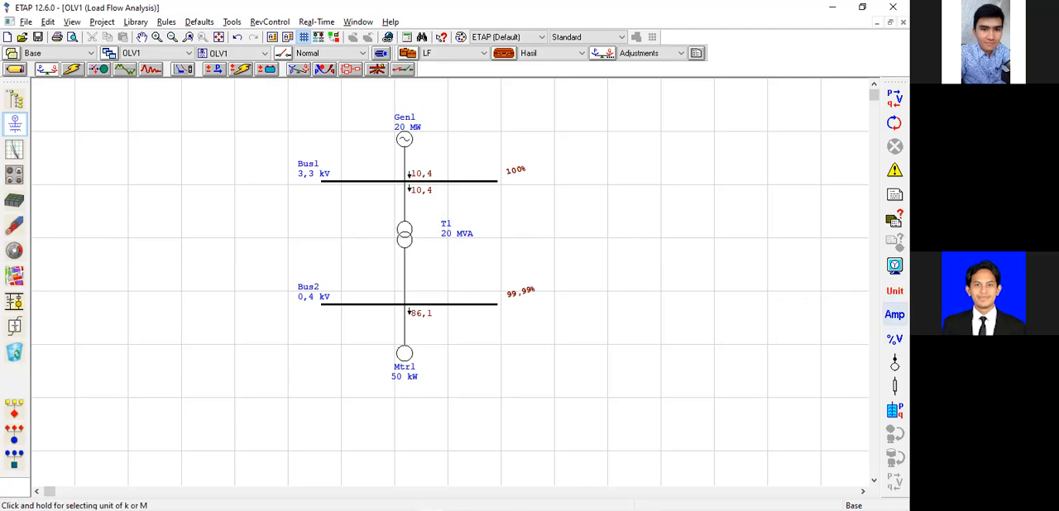
pyautogui.click(894, 314)
pyautogui.click(662, 192)
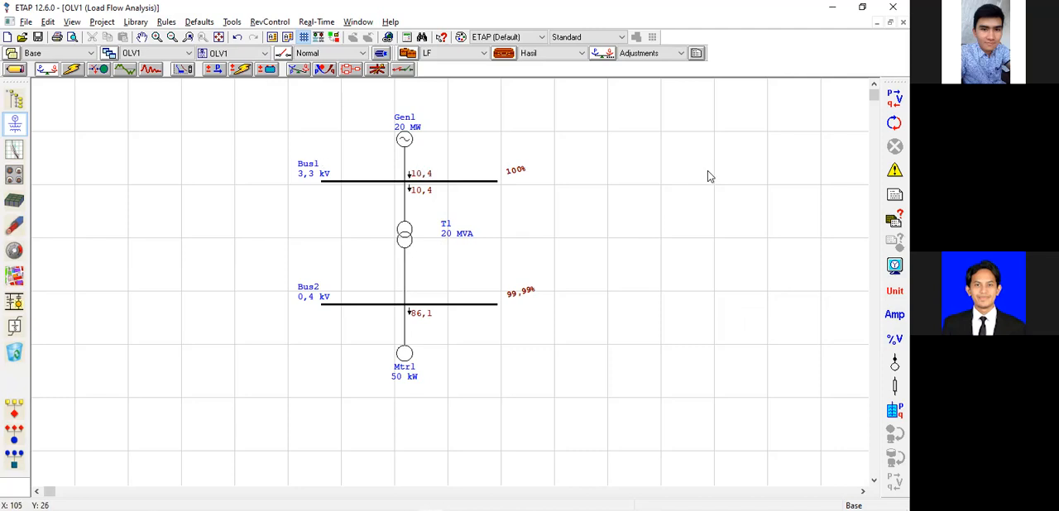
# Return the diagram to Edit Mode, and add a static load below Bus2 and connect it to that bus.
pyautogui.click(18, 71)
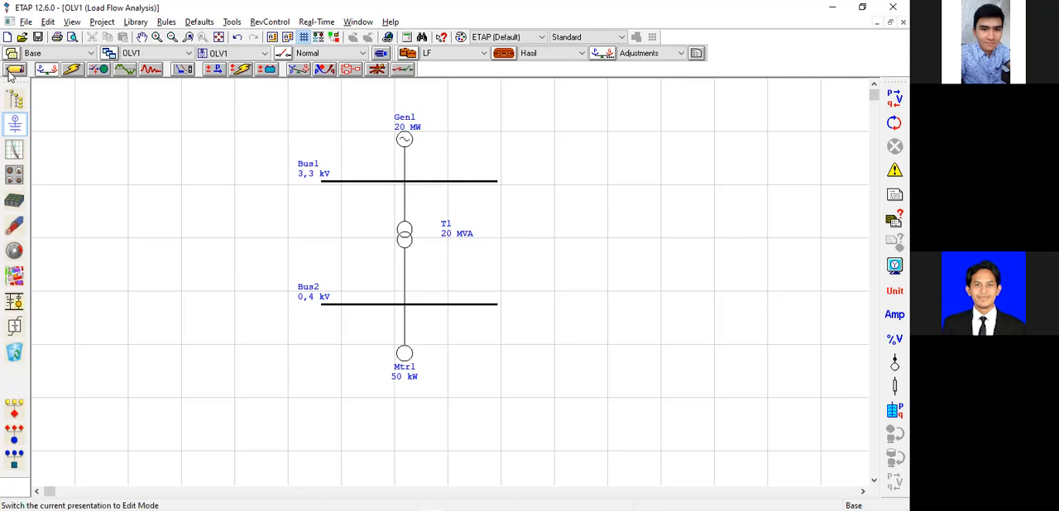
pyautogui.click(54, 92)
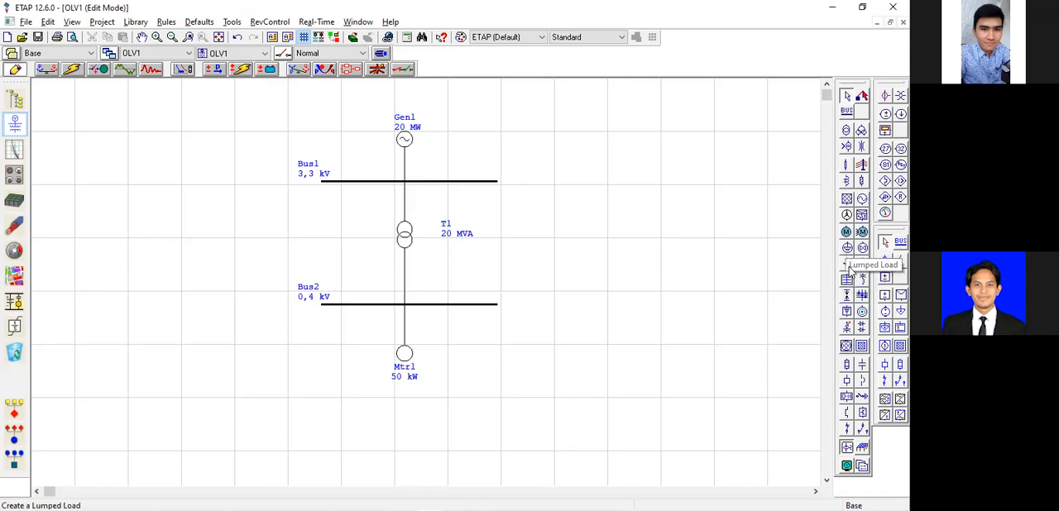
pyautogui.click(847, 270)
pyautogui.click(346, 349)
pyautogui.moveTo(348, 340); pyautogui.dragTo(346, 305)
pyautogui.moveTo(352, 351); pyautogui.dragTo(349, 351)
pyautogui.click(479, 337)
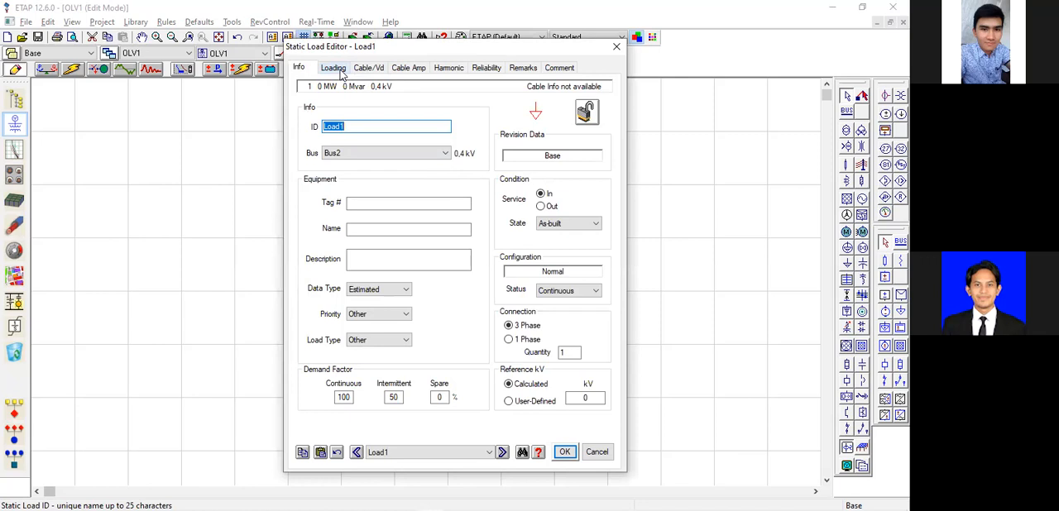
# Change Load1's rating units to kVA in its loading data, and open the power calculator.
pyautogui.click(342, 73)
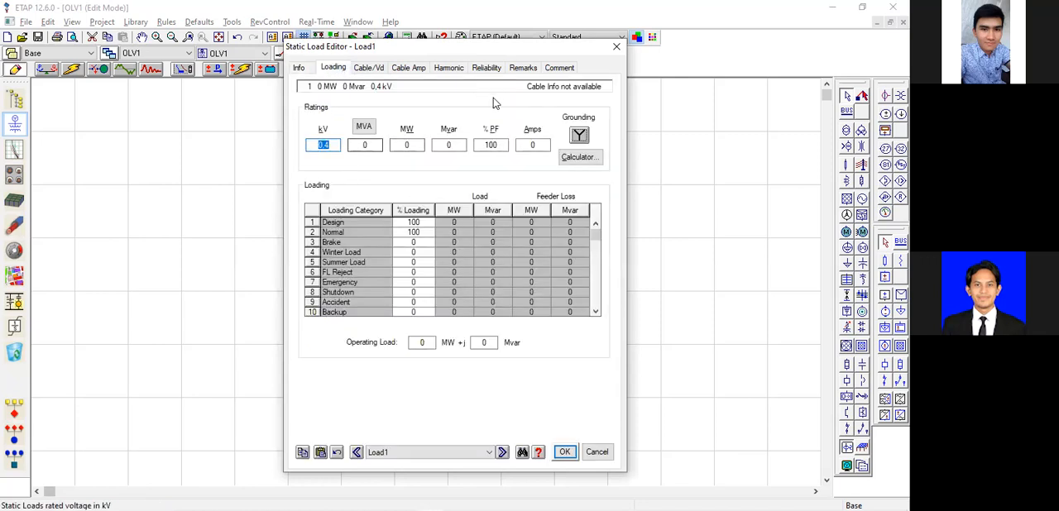
pyautogui.hotkey('alt', 'Tab')
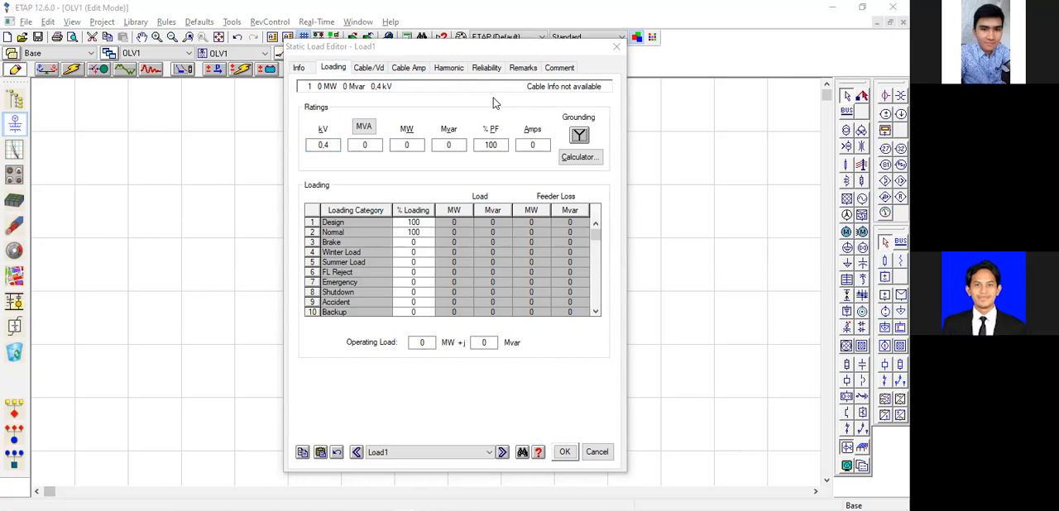
pyautogui.click(365, 74)
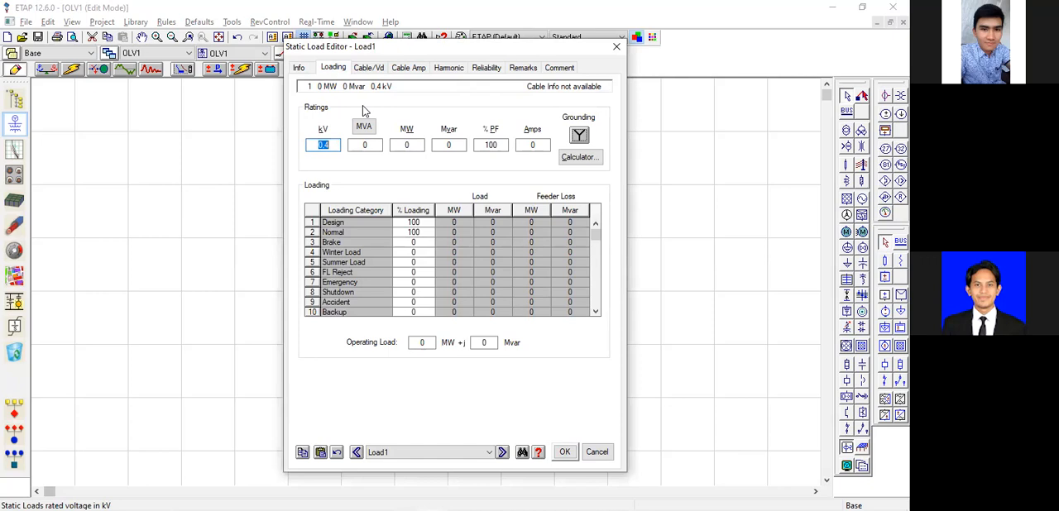
pyautogui.click(363, 126)
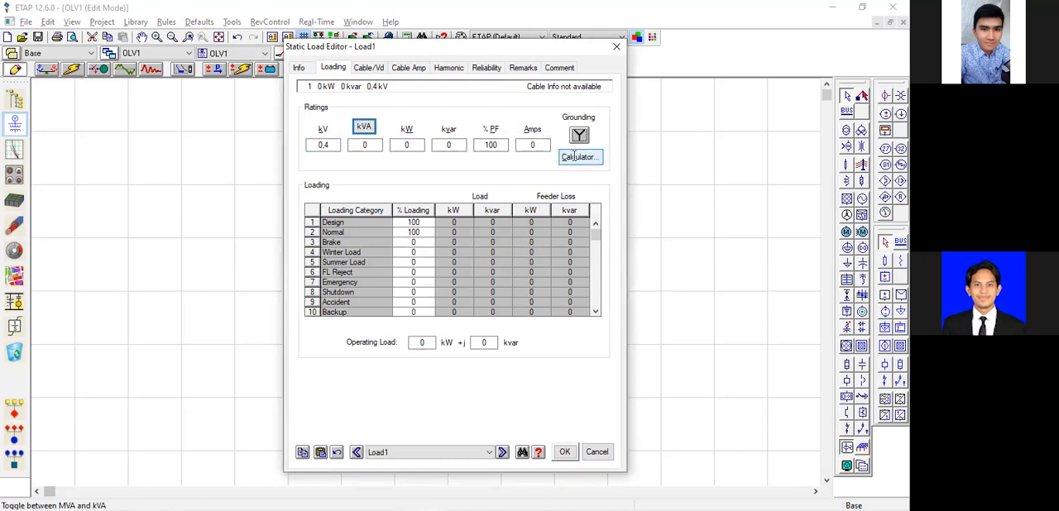
pyautogui.click(574, 156)
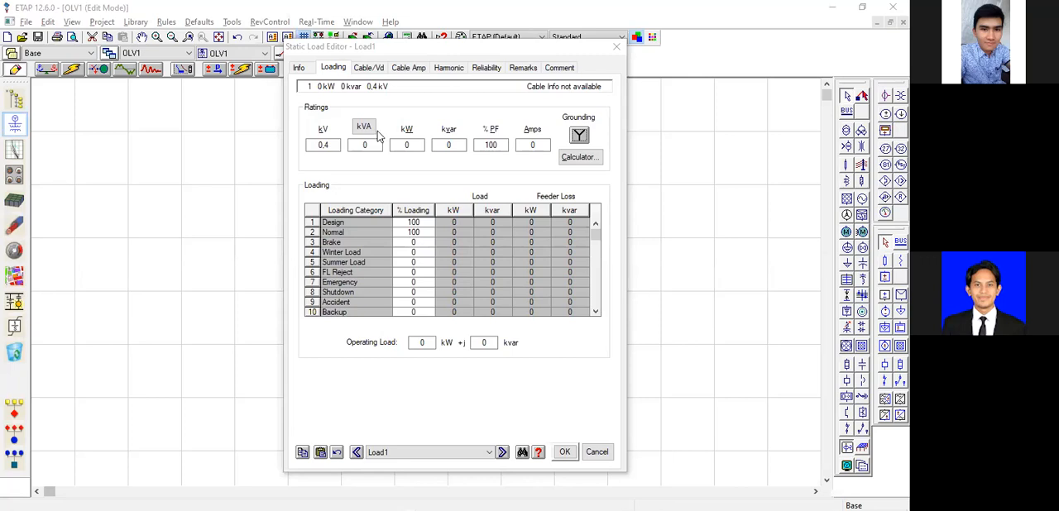
pyautogui.click(367, 164)
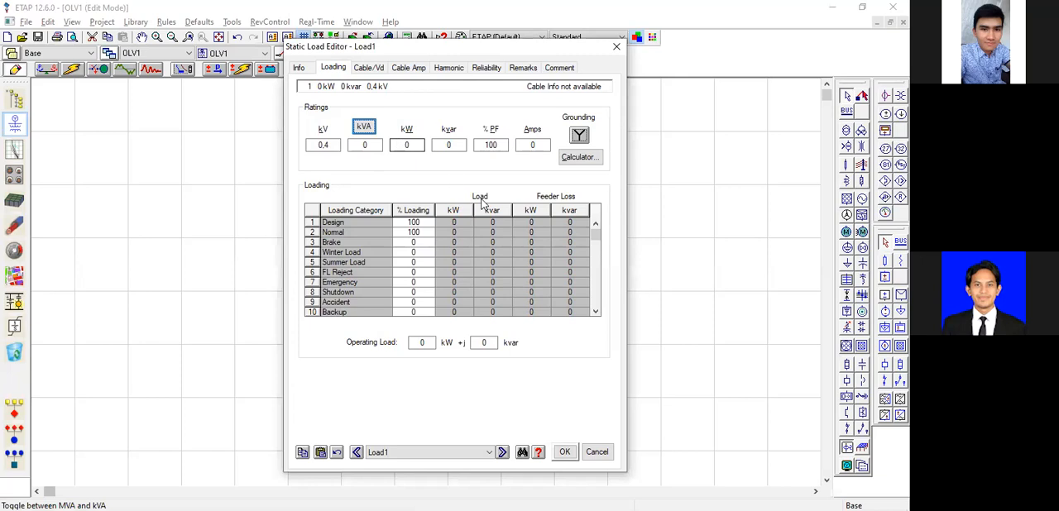
pyautogui.click(577, 158)
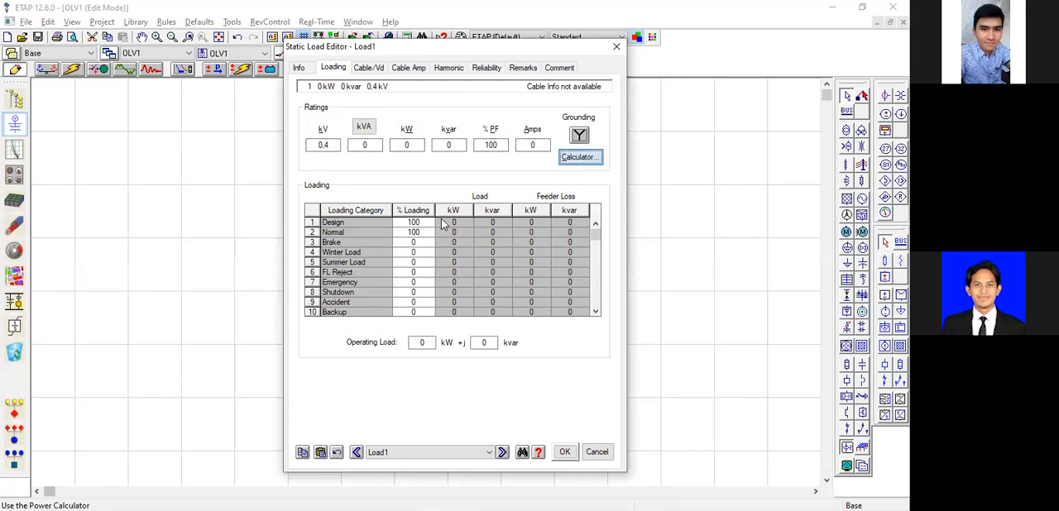
# Calculate Load1's rating with 2,2 kVA and 2,2 kW, substitute the values into its ratings, and save the load settings.
pyautogui.click(431, 223)
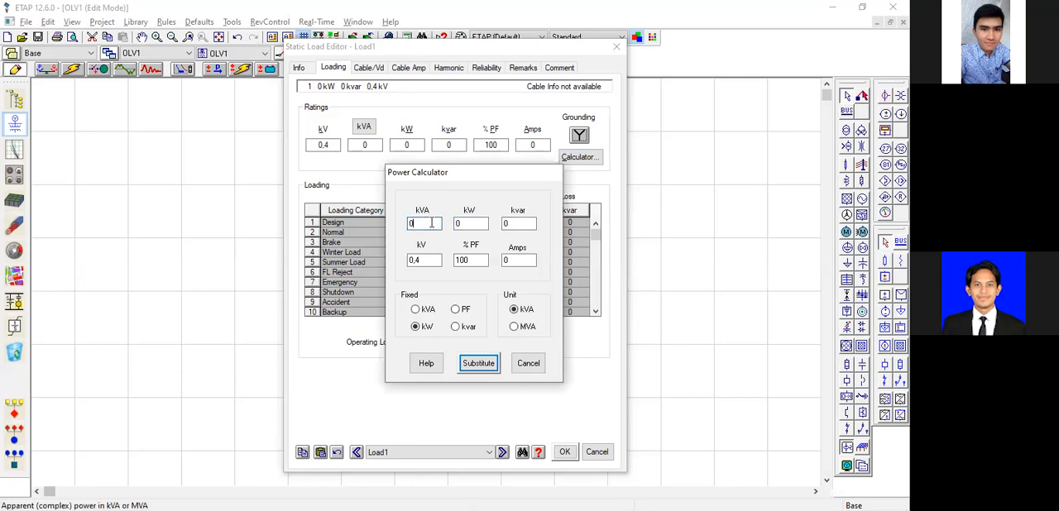
pyautogui.write('2,2')
pyautogui.press('Tab')
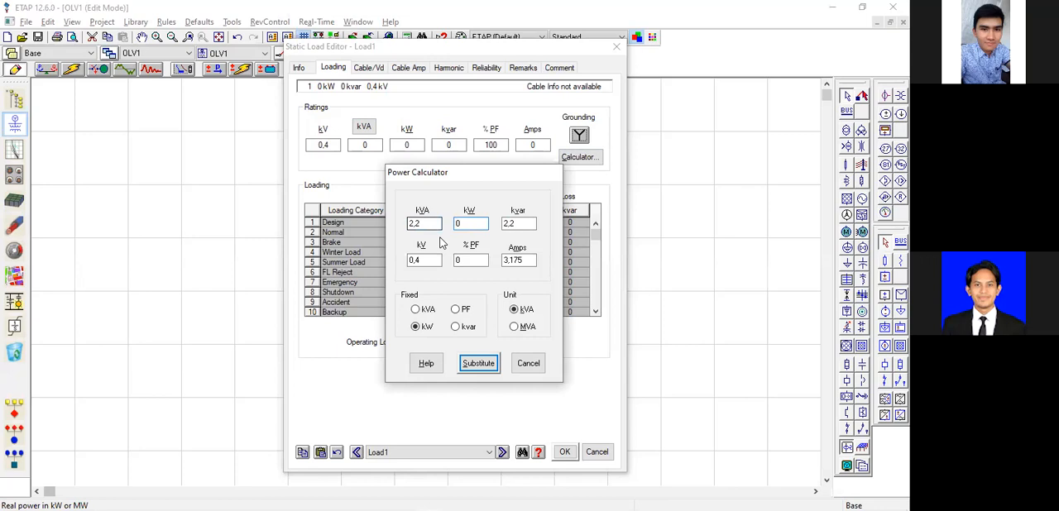
pyautogui.hotkey('alt', 'Tab')
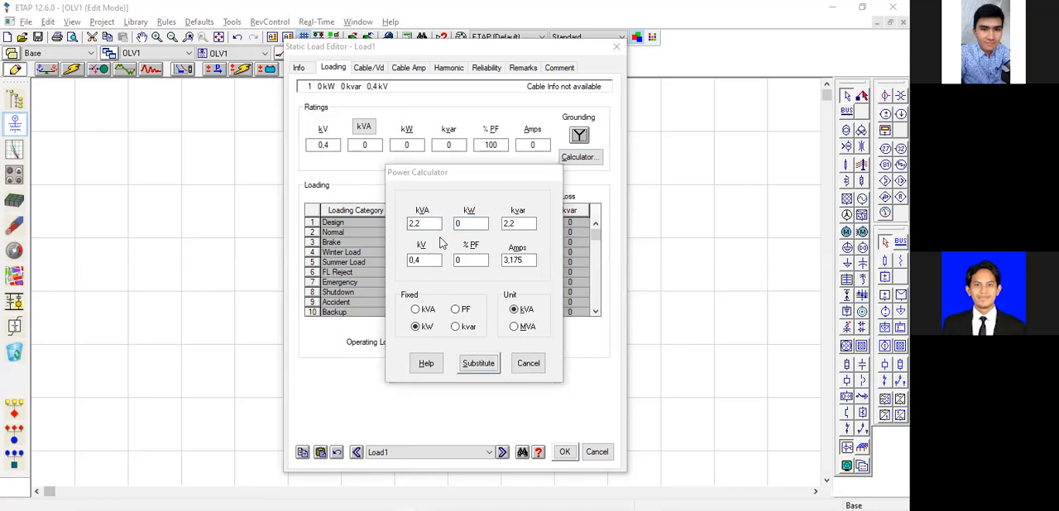
pyautogui.click(441, 237)
pyautogui.write('2,2')
pyautogui.press('Tab')
pyautogui.click(411, 222)
pyautogui.write('2,2')
pyautogui.press('Tab')
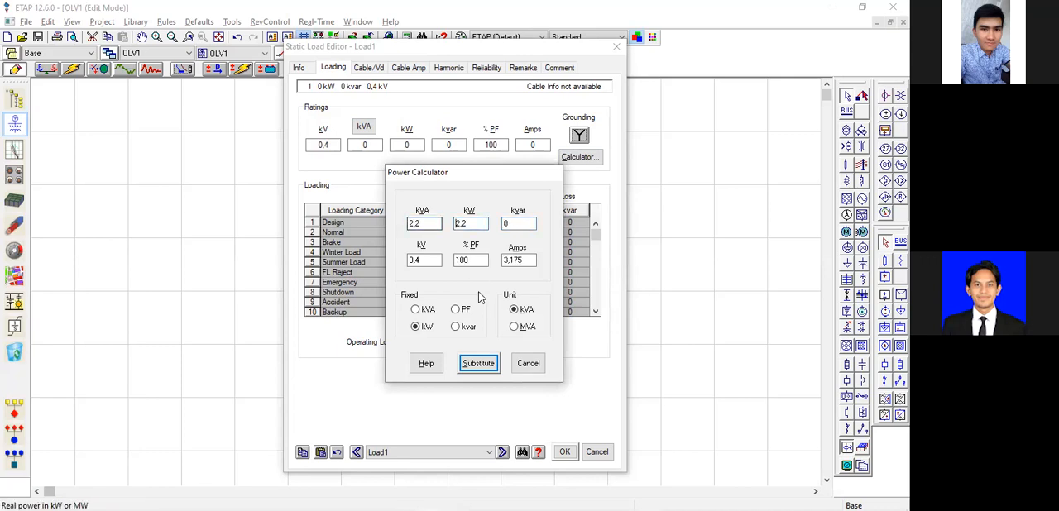
pyautogui.click(480, 364)
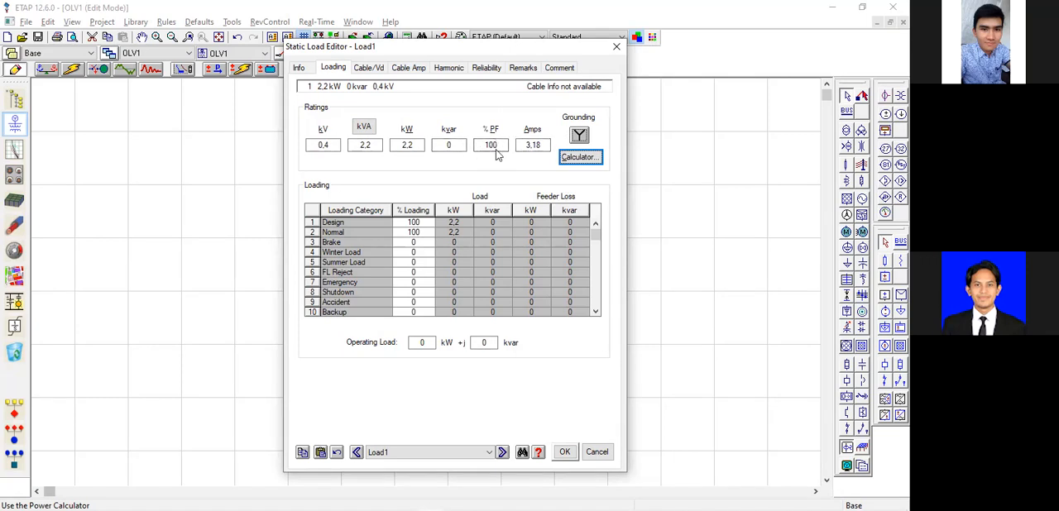
pyautogui.click(564, 453)
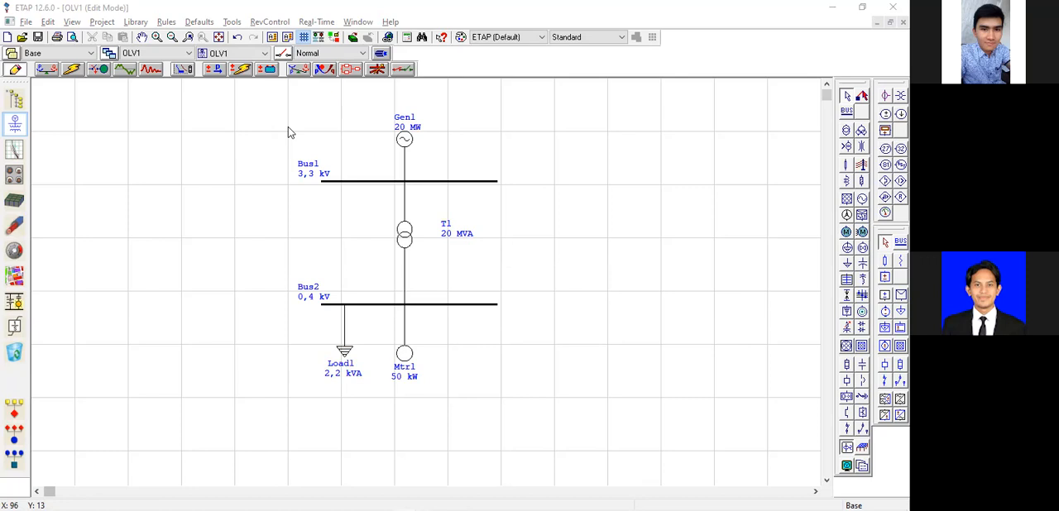
# Run the load flow analysis with the static load included, and show the unit labels on the results.
pyautogui.click(46, 69)
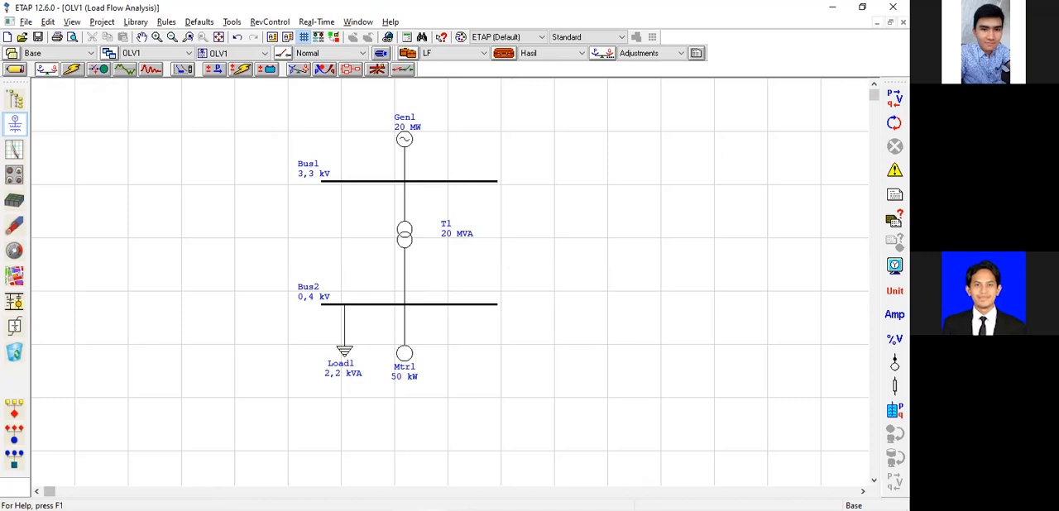
pyautogui.click(895, 98)
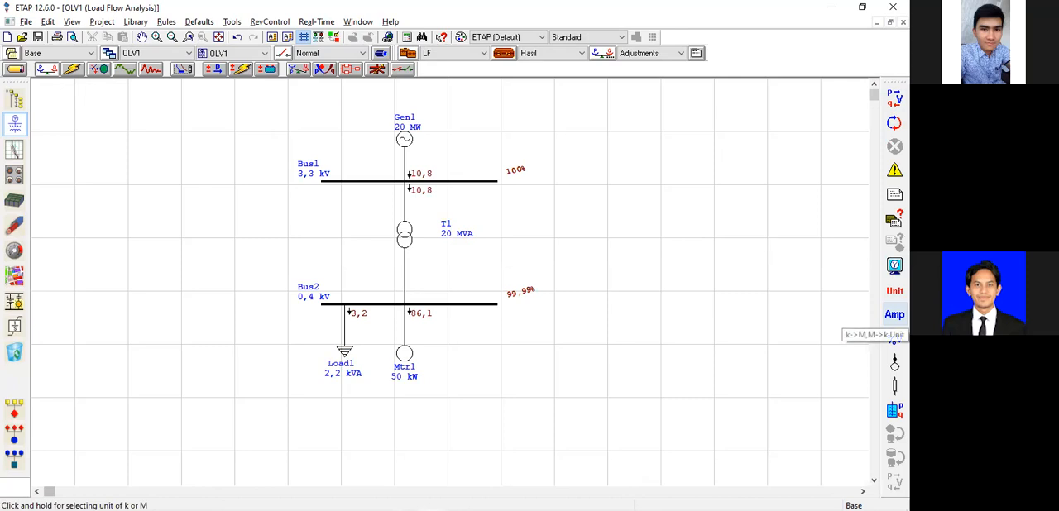
pyautogui.click(894, 290)
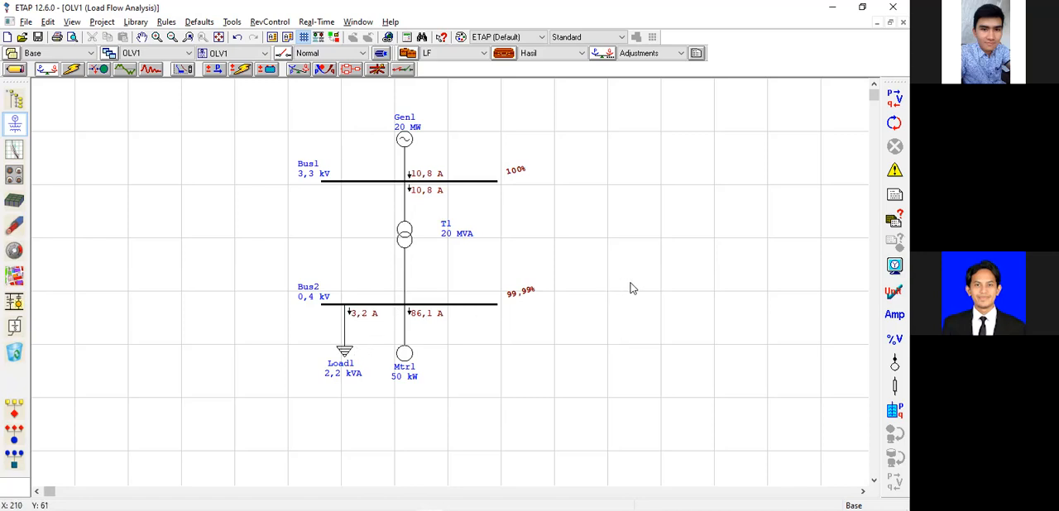
pyautogui.click(670, 216)
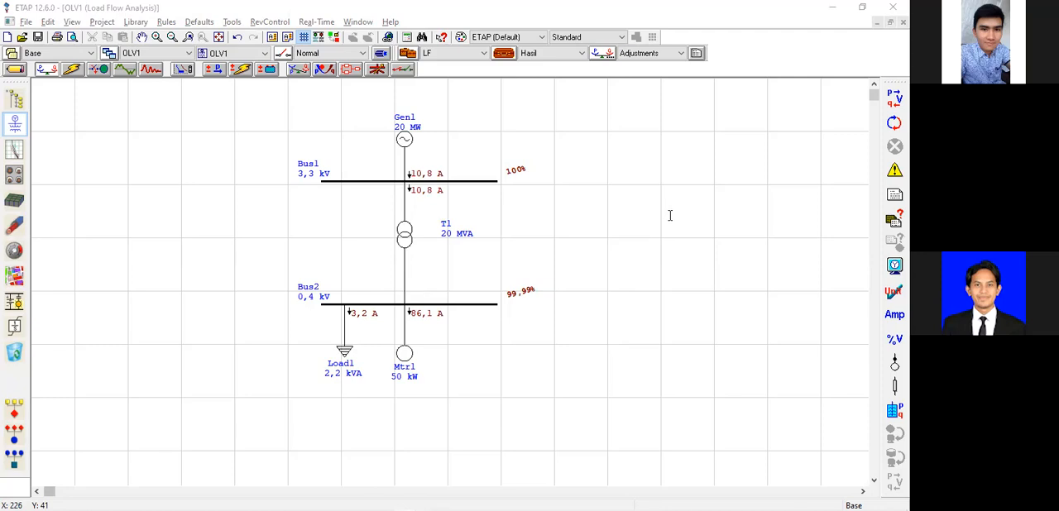
pyautogui.click(627, 239)
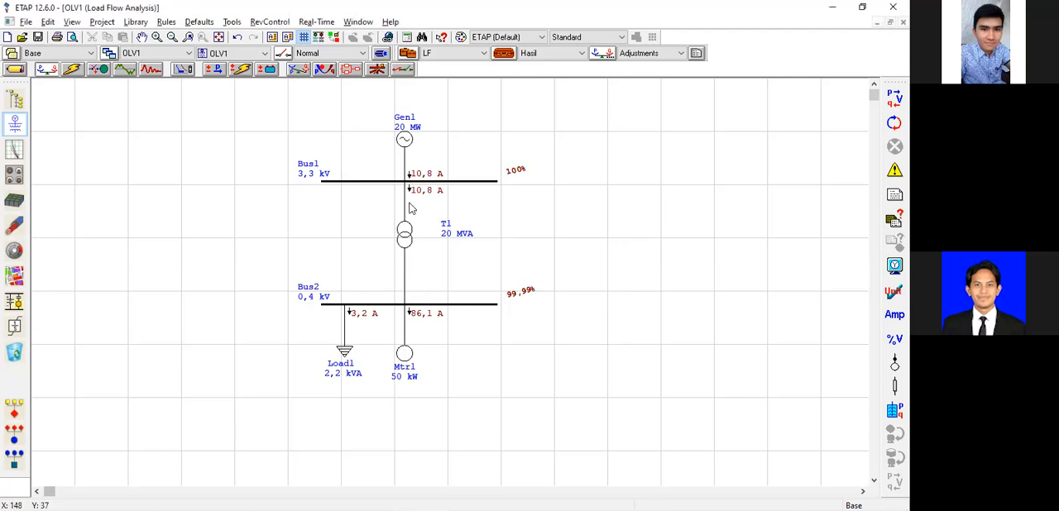
pyautogui.moveTo(245, 104); pyautogui.dragTo(568, 392)
pyautogui.click(612, 281)
pyautogui.doubleClick(711, 230)
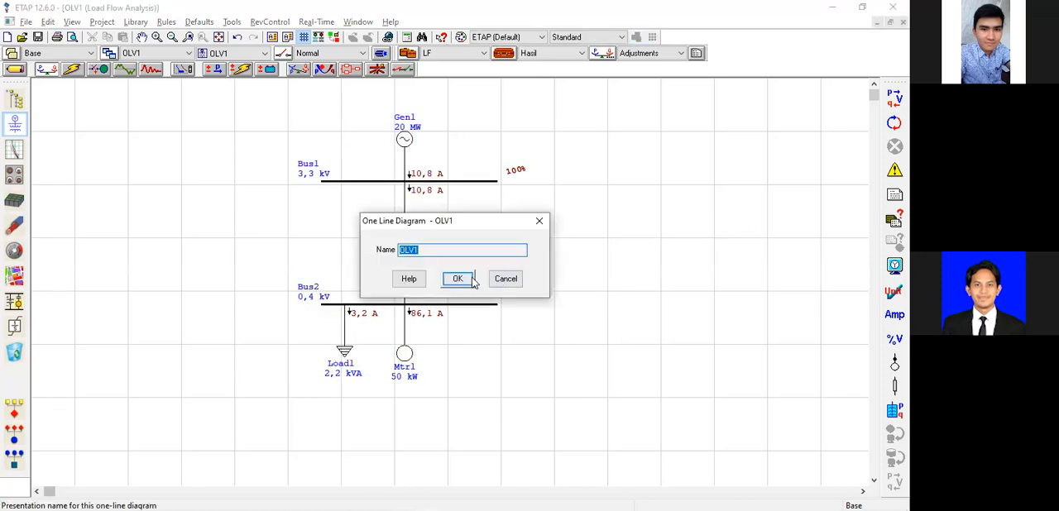
pyautogui.click(503, 279)
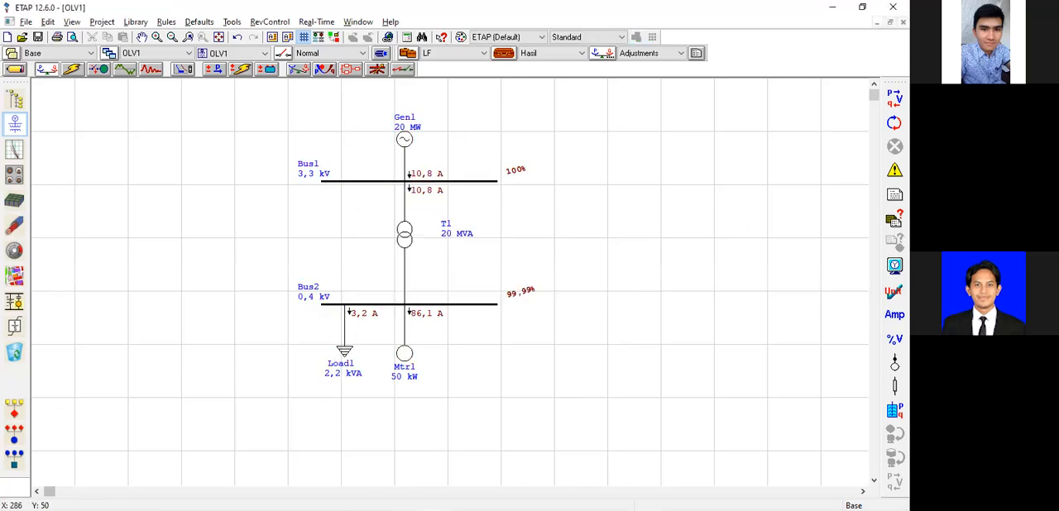
# Return the diagram to Edit Mode, and add a lumped load below Bus2 and connect it to that bus.
pyautogui.click(15, 69)
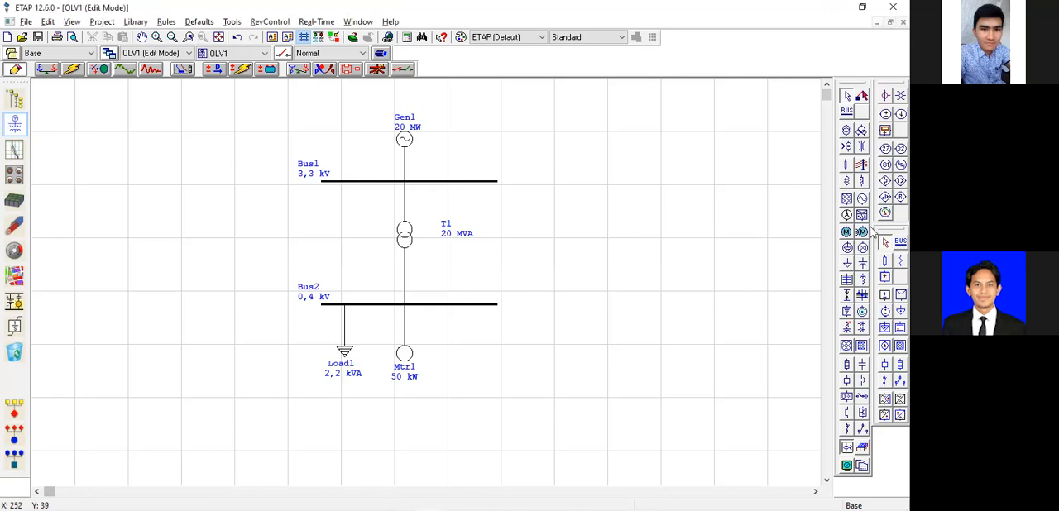
pyautogui.click(846, 247)
pyautogui.click(470, 351)
pyautogui.moveTo(475, 312); pyautogui.dragTo(499, 313)
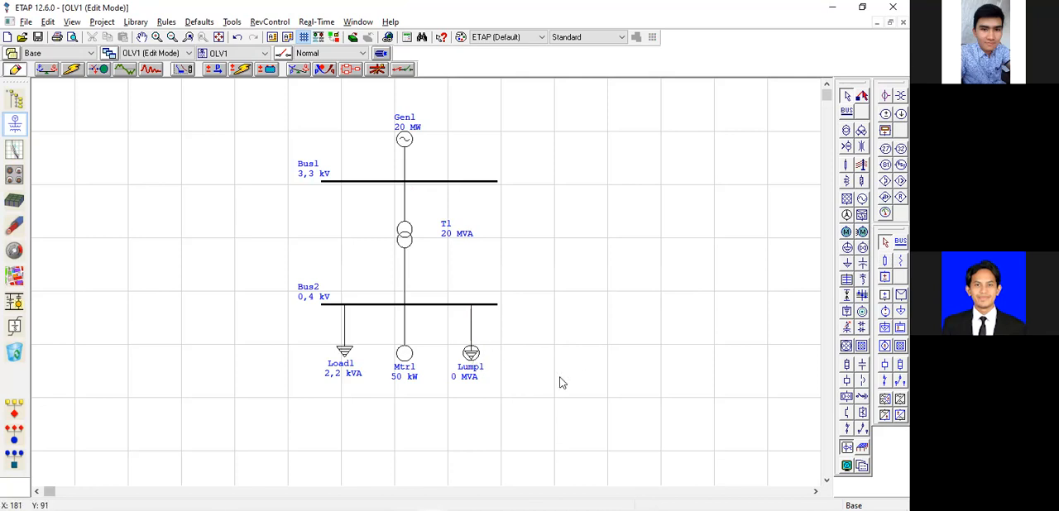
# Switch Lump1's nameplate rating units to kVA and set its rating to 5 kVA.
pyautogui.doubleClick(474, 355)
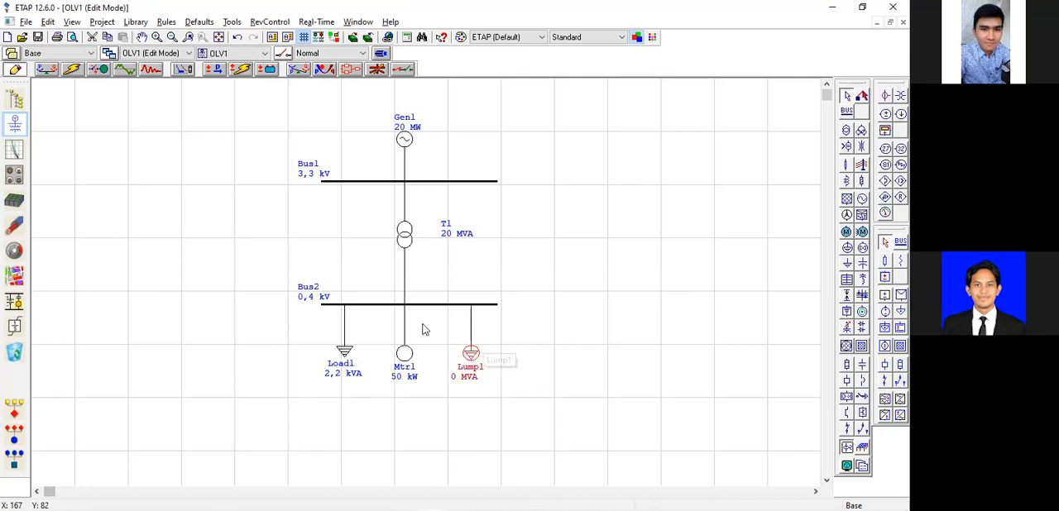
pyautogui.click(334, 93)
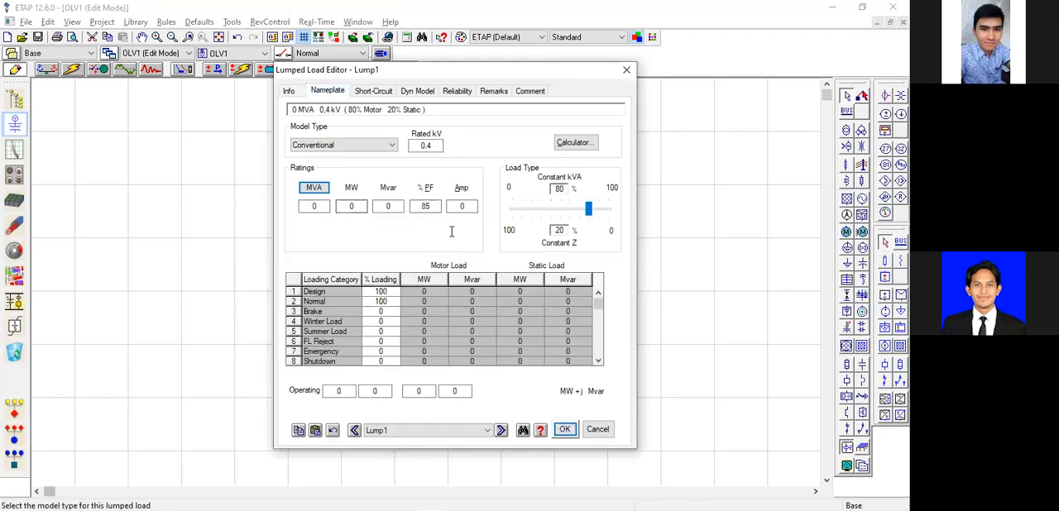
pyautogui.click(321, 189)
pyautogui.click(317, 207)
pyautogui.doubleClick(319, 206)
pyautogui.write('5')
pyautogui.click(345, 206)
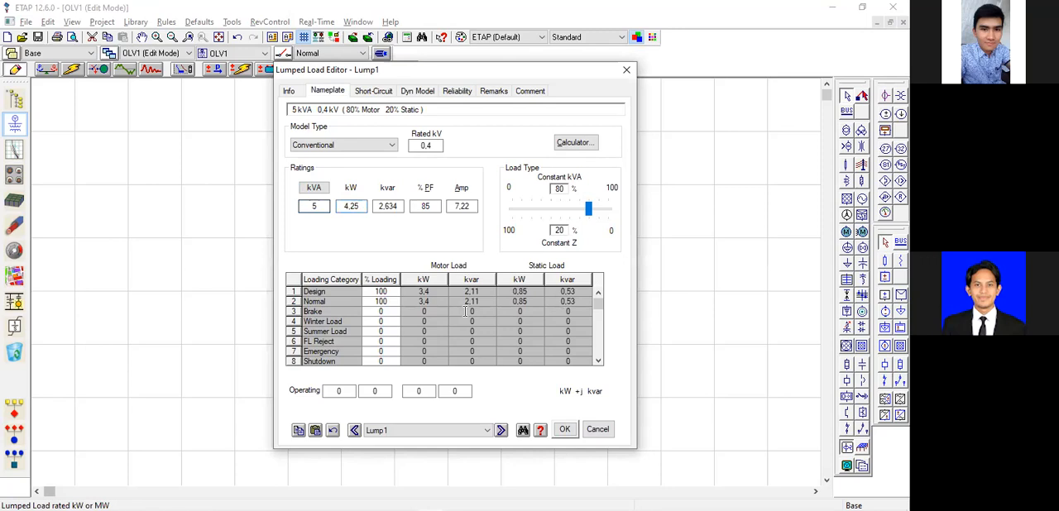
# Set Lump1's load type to 50% constant kVA and 50% constant Z, and save the lumped load settings.
pyautogui.hotkey('alt', 'Tab')
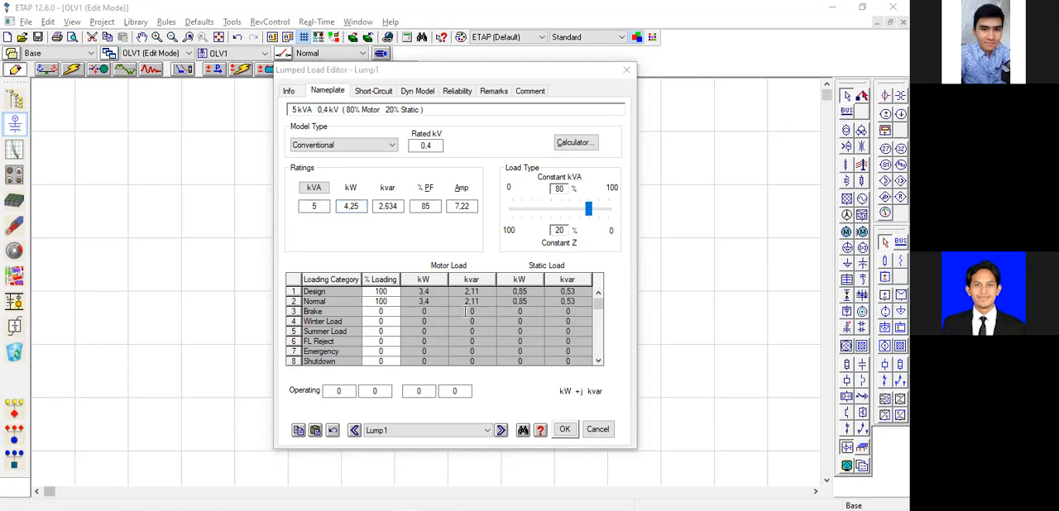
pyautogui.click(588, 211)
pyautogui.moveTo(588, 211); pyautogui.dragTo(559, 213)
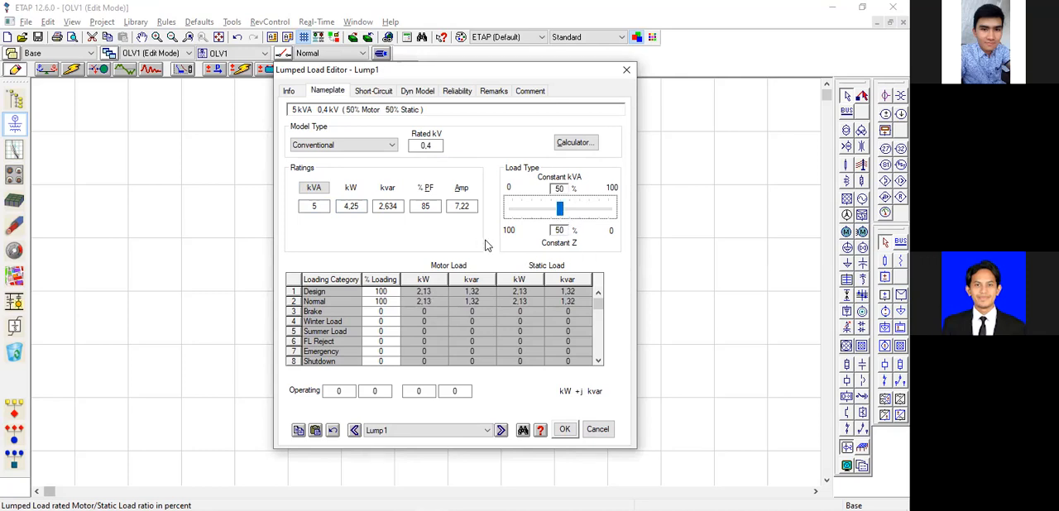
pyautogui.click(490, 240)
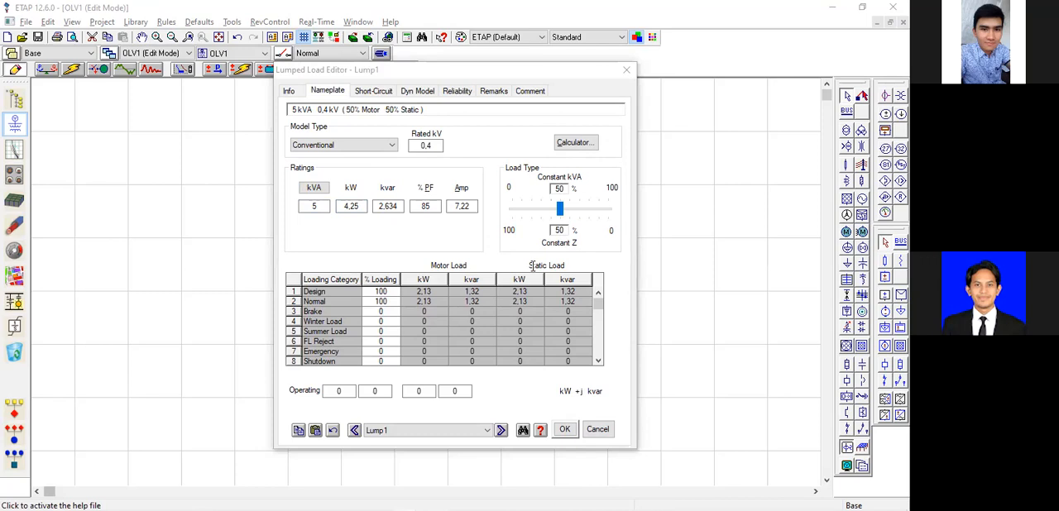
pyautogui.click(577, 240)
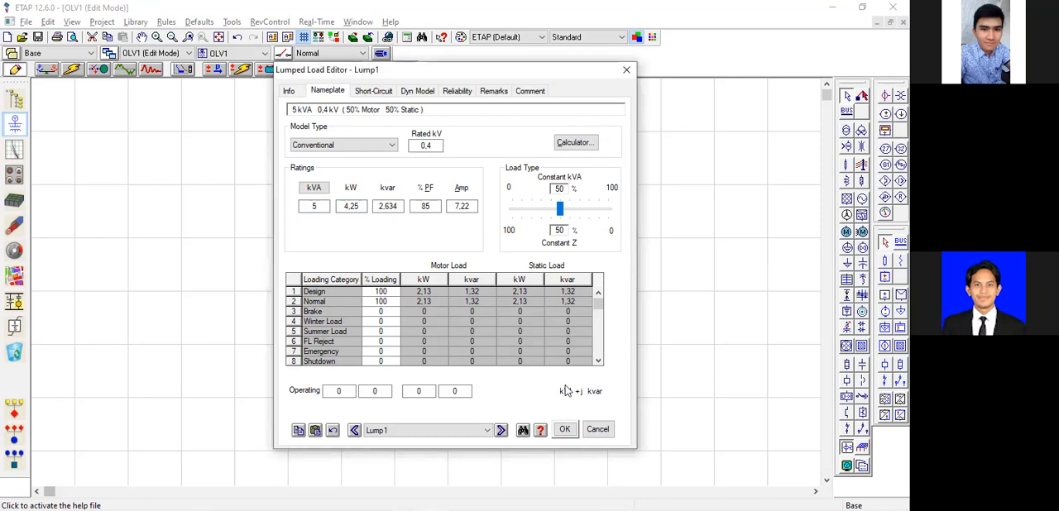
pyautogui.click(565, 429)
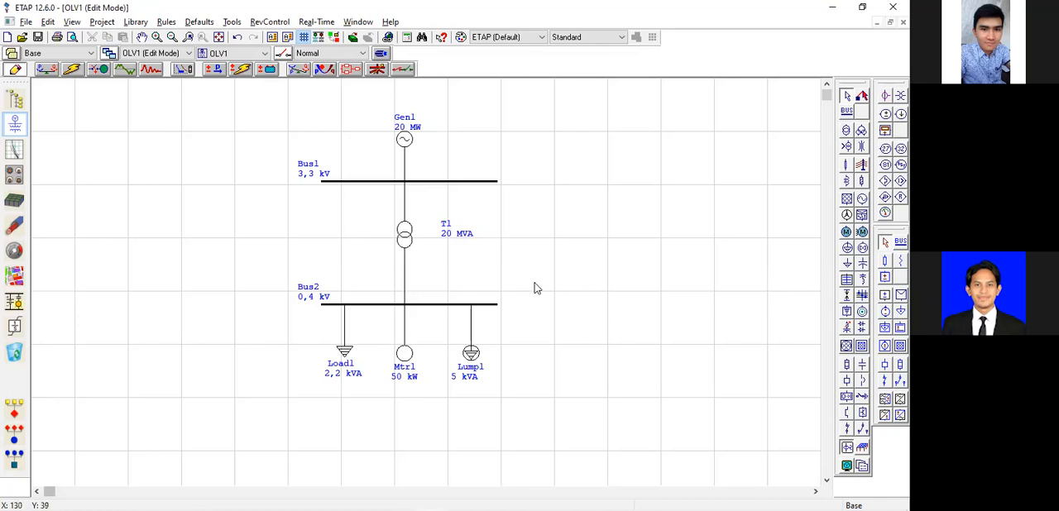
# Switch to Load Flow Analysis and run the load flow with the lumped load included.
pyautogui.click(707, 330)
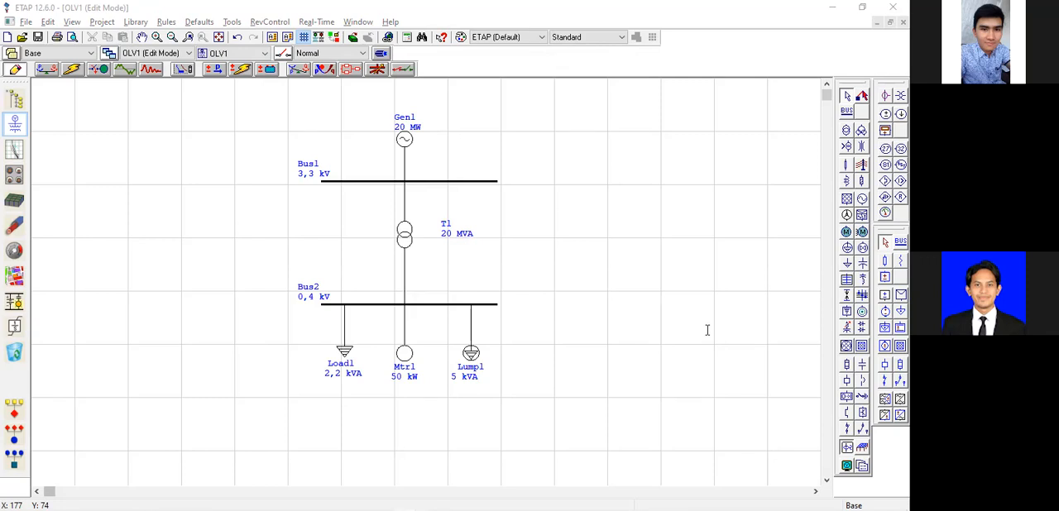
pyautogui.click(46, 70)
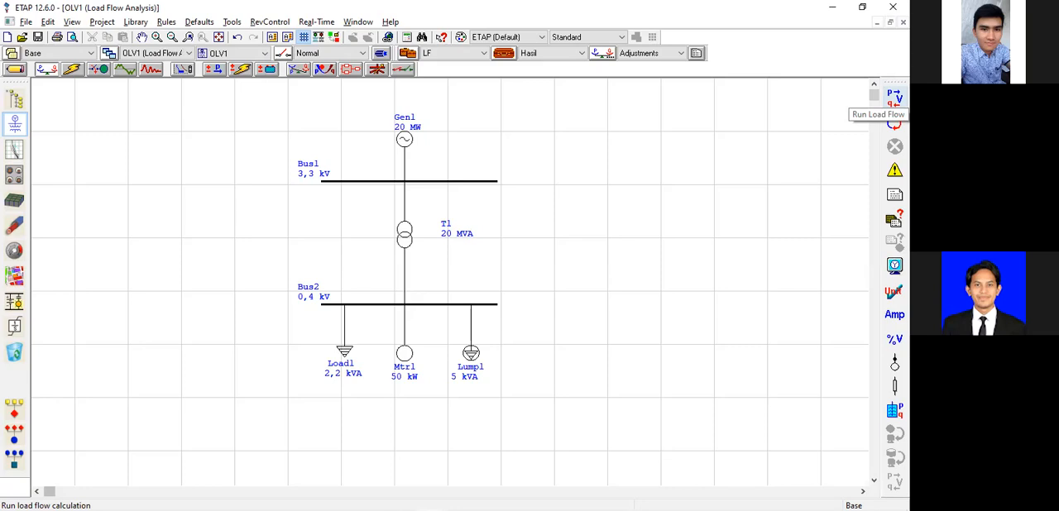
pyautogui.click(894, 98)
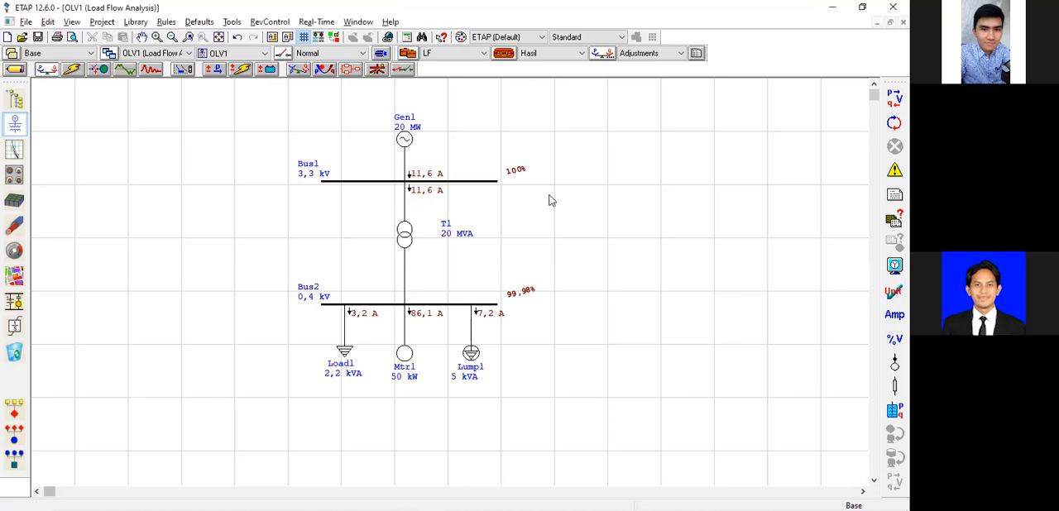
pyautogui.moveTo(268, 100); pyautogui.dragTo(582, 402)
pyautogui.click(218, 189)
pyautogui.moveTo(255, 98); pyautogui.dragTo(609, 393)
pyautogui.moveTo(265, 98); pyautogui.dragTo(541, 366)
pyautogui.click(554, 380)
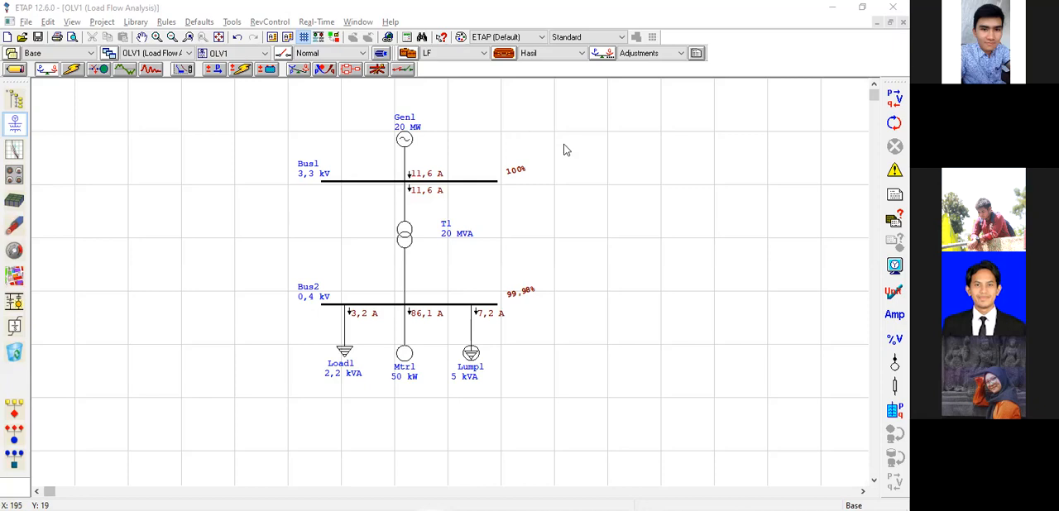
# Return the one-line diagram from Load Flow Analysis to Edit Mode.
pyautogui.click(10, 71)
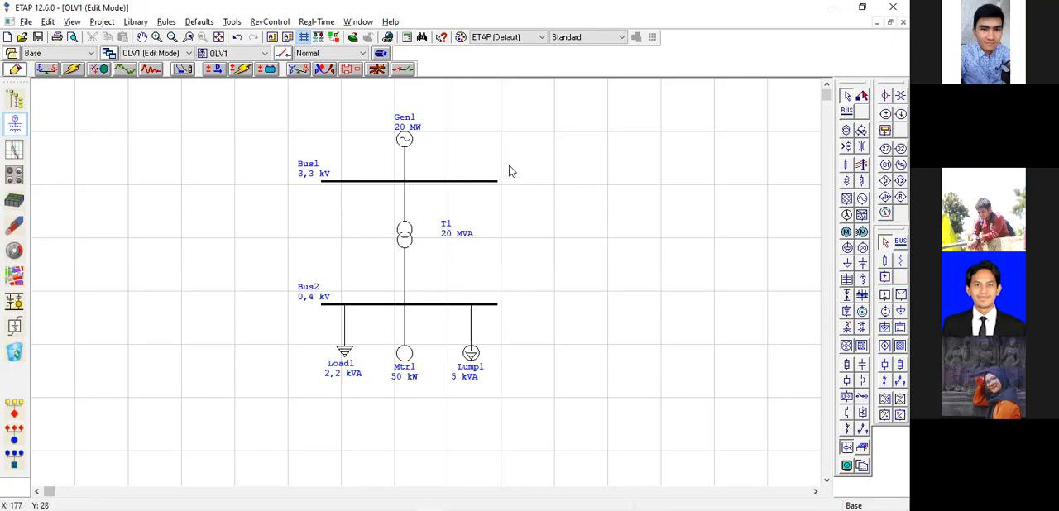
pyautogui.moveTo(363, 99); pyautogui.dragTo(457, 155)
pyautogui.moveTo(362, 99)
pyautogui.mouseDown()
pyautogui.moveTo(465, 152)
pyautogui.moveTo(496, 155)
pyautogui.mouseUp()
pyautogui.click(598, 154)
pyautogui.moveTo(261, 105); pyautogui.dragTo(534, 357)
pyautogui.click(551, 403)
pyautogui.moveTo(269, 89); pyautogui.dragTo(525, 399)
pyautogui.click(546, 368)
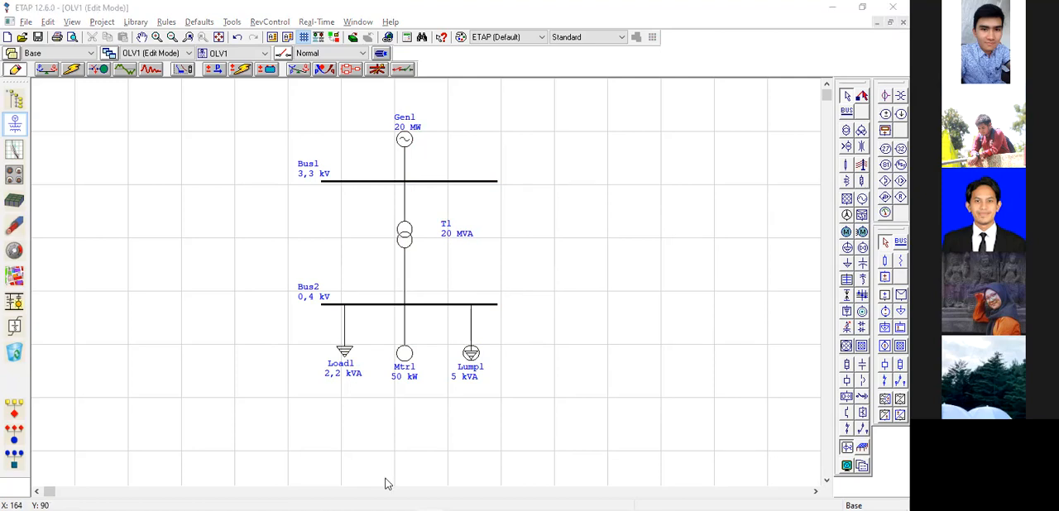
pyautogui.click(584, 149)
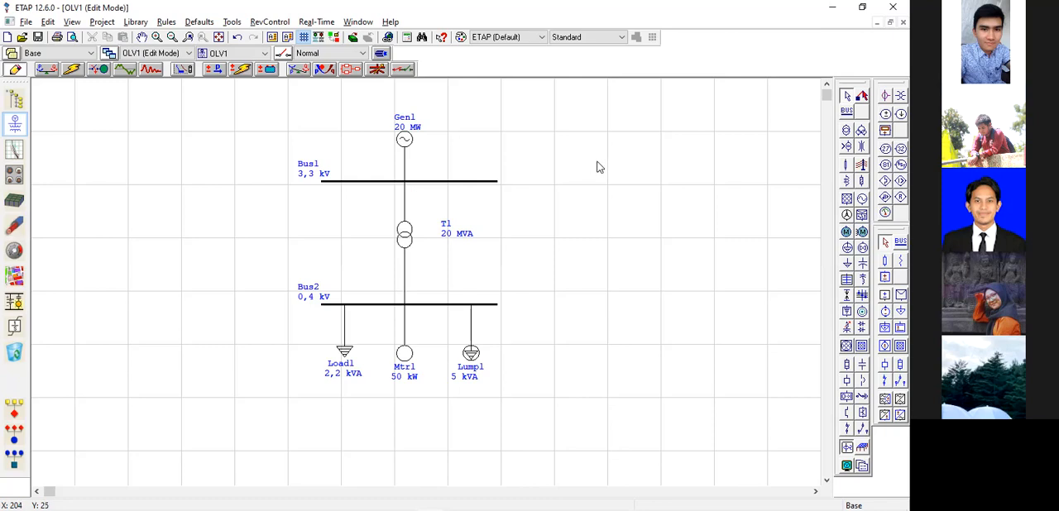
pyautogui.moveTo(261, 102); pyautogui.dragTo(538, 376)
pyautogui.click(534, 167)
pyautogui.moveTo(267, 104); pyautogui.dragTo(542, 395)
pyautogui.click(513, 155)
pyautogui.moveTo(267, 98); pyautogui.dragTo(538, 394)
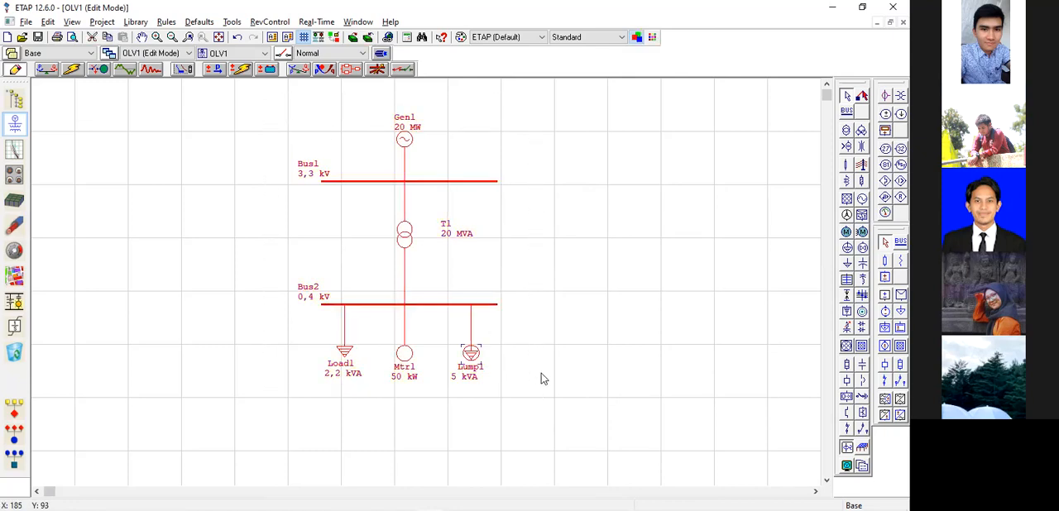
pyautogui.click(561, 248)
pyautogui.moveTo(263, 104); pyautogui.dragTo(534, 410)
pyautogui.click(548, 283)
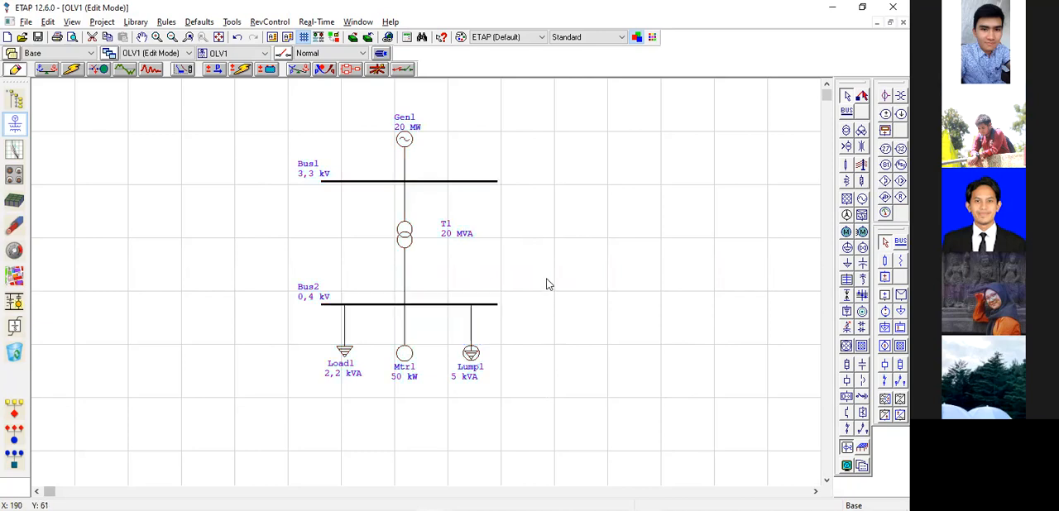
pyautogui.moveTo(262, 95); pyautogui.dragTo(530, 413)
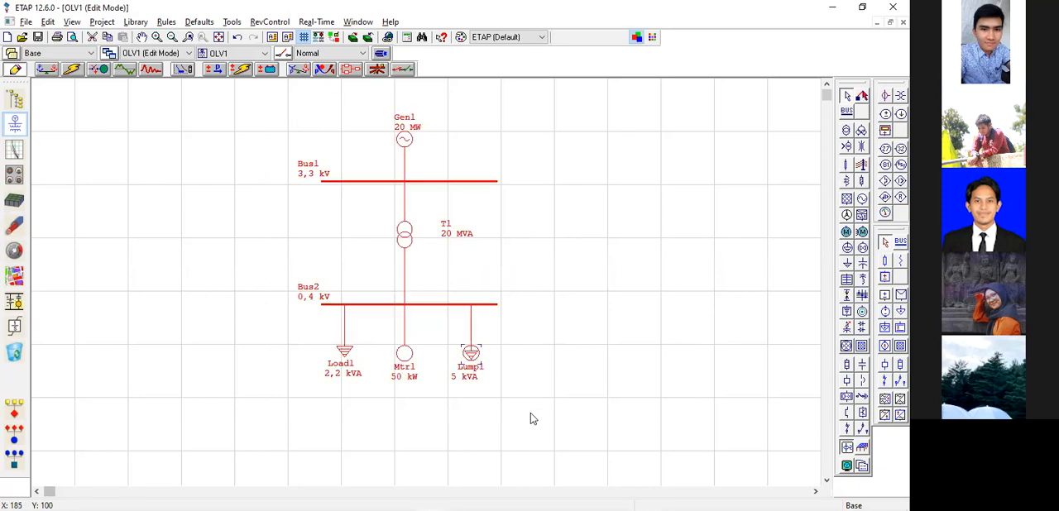
pyautogui.click(537, 258)
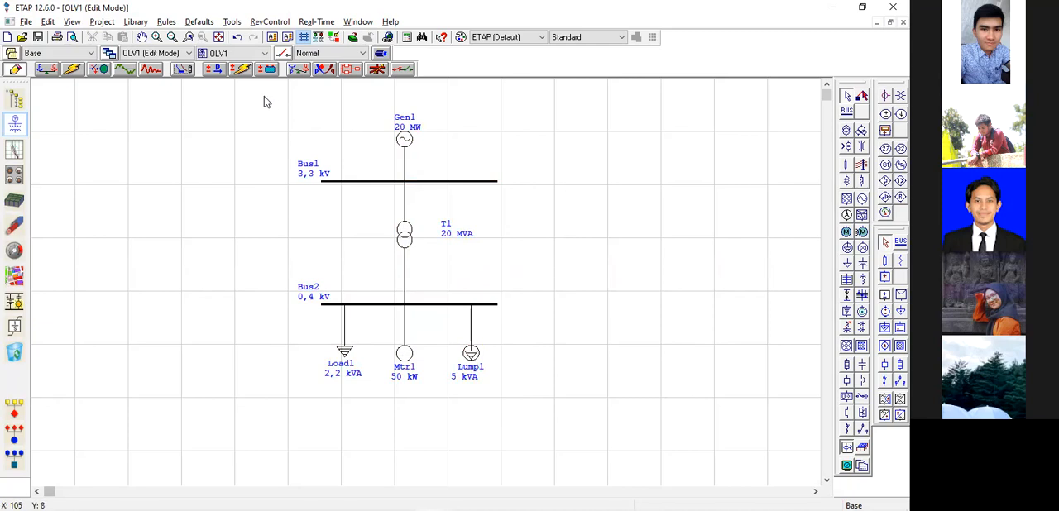
pyautogui.moveTo(263, 94); pyautogui.dragTo(534, 412)
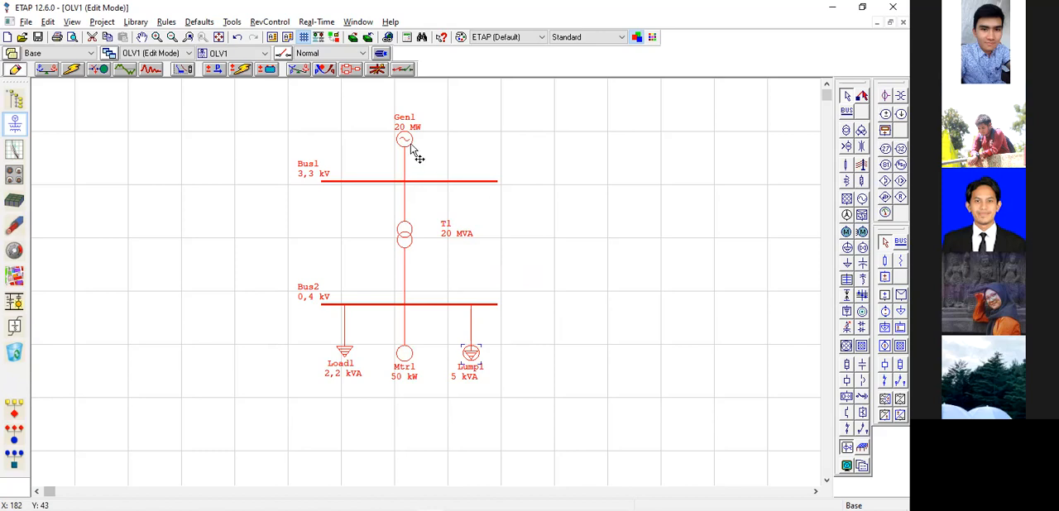
pyautogui.moveTo(258, 88); pyautogui.dragTo(534, 421)
pyautogui.click(524, 290)
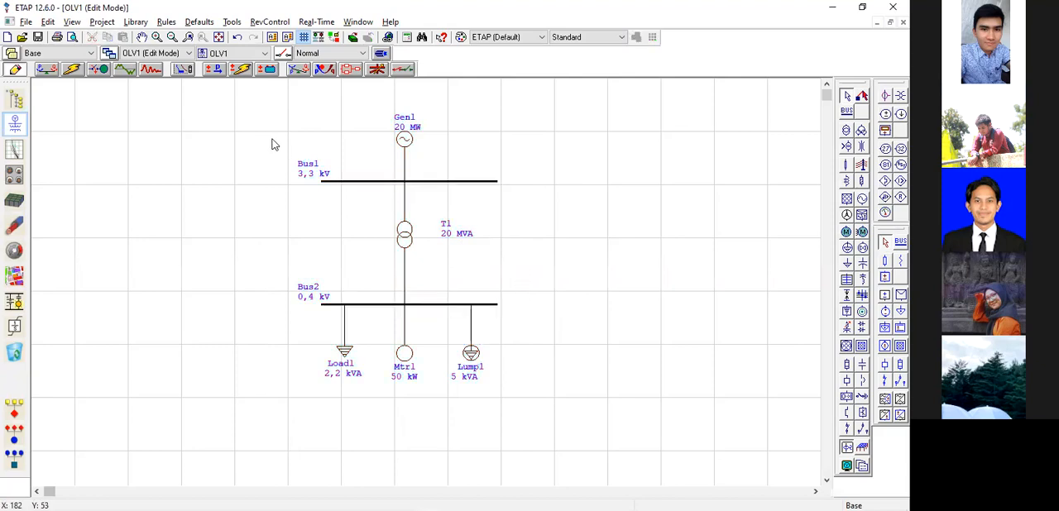
pyautogui.moveTo(267, 98); pyautogui.dragTo(530, 415)
pyautogui.click(537, 246)
pyautogui.moveTo(530, 390); pyautogui.dragTo(534, 427)
pyautogui.click(615, 377)
pyautogui.moveTo(265, 93); pyautogui.dragTo(534, 424)
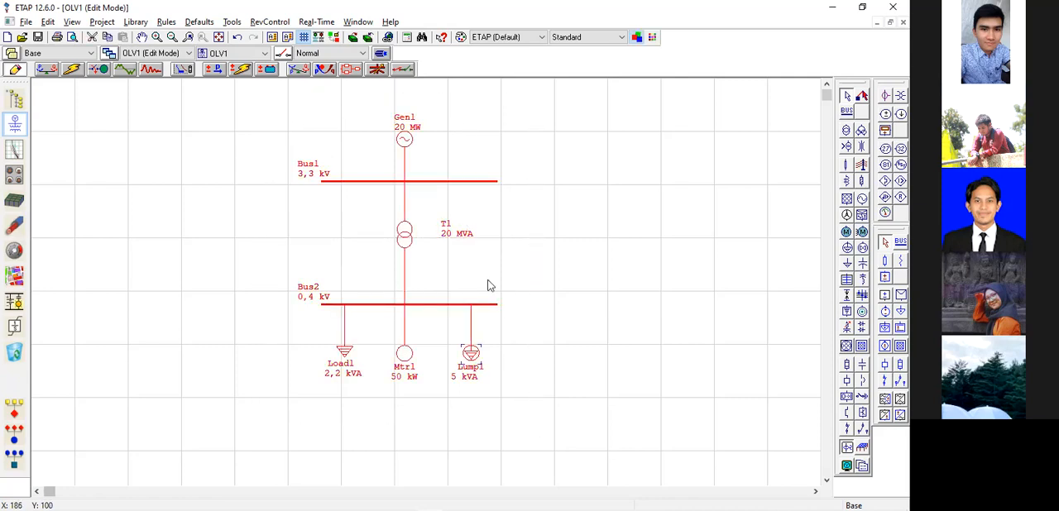
pyautogui.moveTo(262, 91); pyautogui.dragTo(536, 419)
pyautogui.click(590, 391)
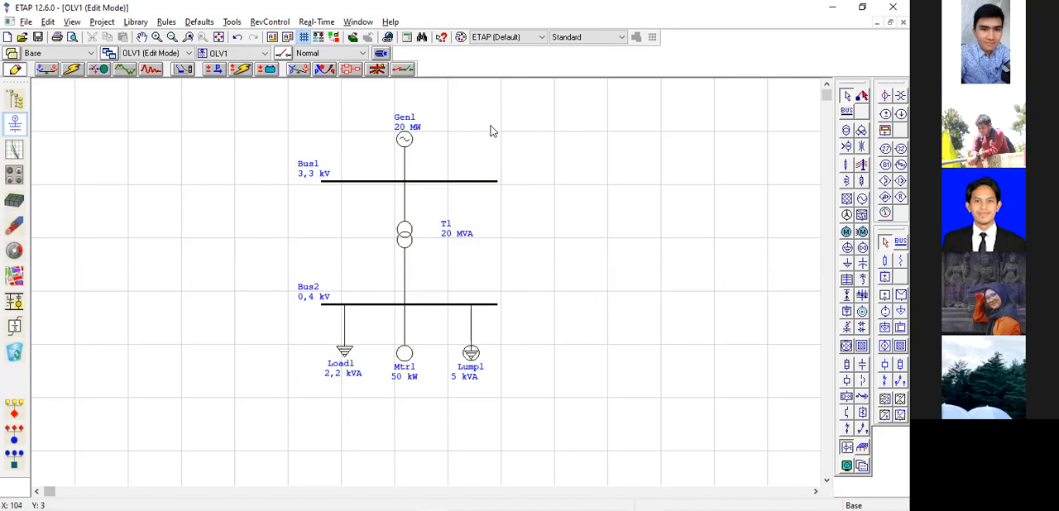
pyautogui.moveTo(262, 91); pyautogui.dragTo(536, 412)
pyautogui.click(525, 257)
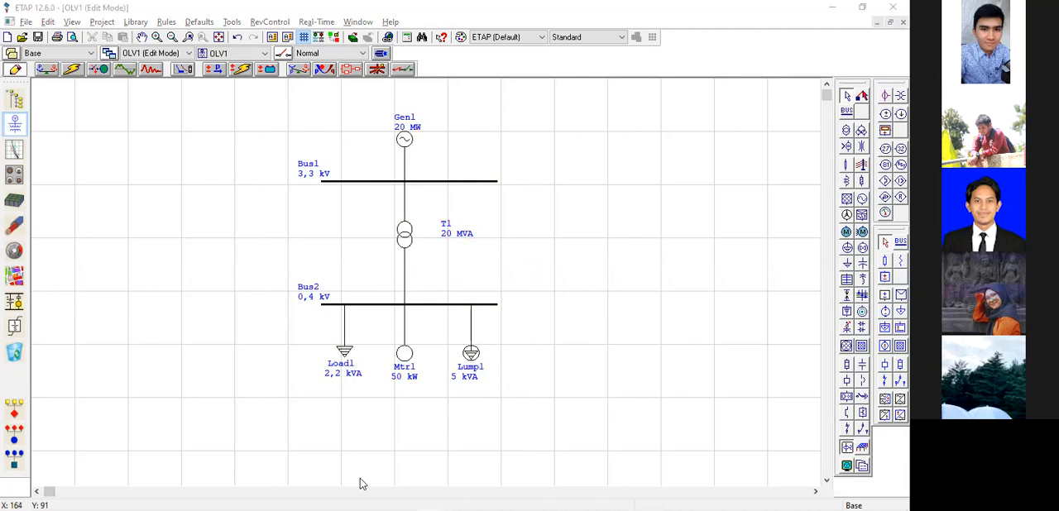
pyautogui.moveTo(264, 96); pyautogui.dragTo(531, 367)
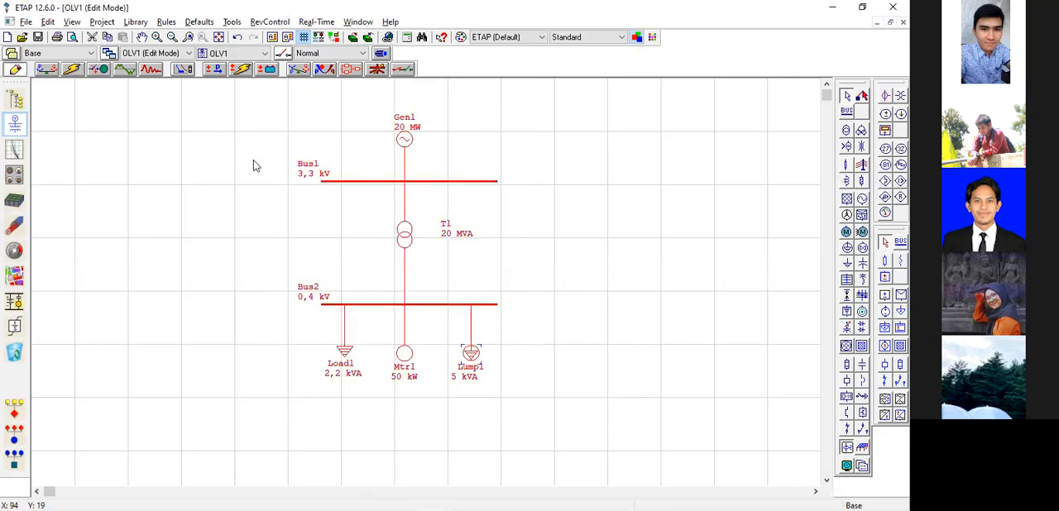
pyautogui.click(536, 334)
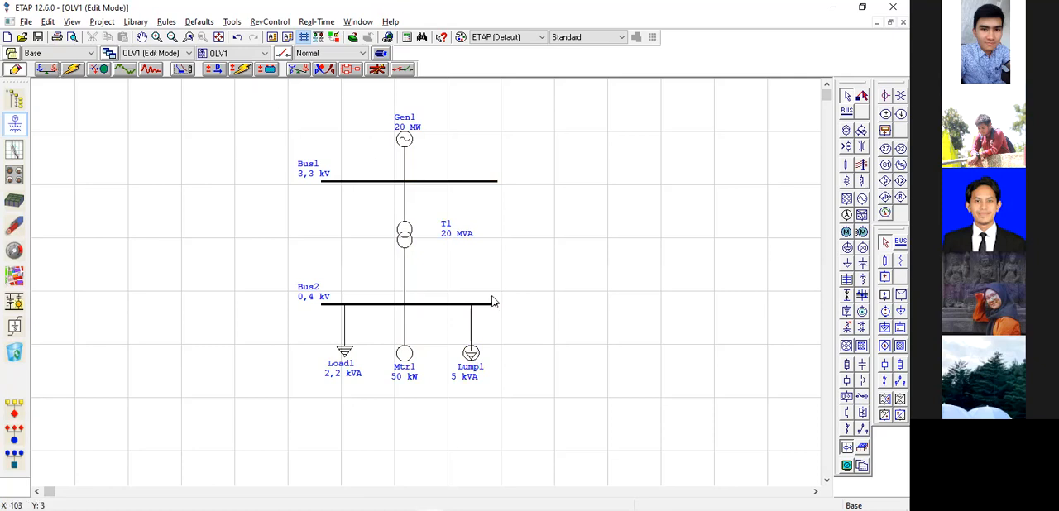
# Create a new project named Modul2 with metric units, accept the default user information, and discard the changes to the current project.
pyautogui.click(8, 37)
pyautogui.click(475, 203)
pyautogui.write('Modul2')
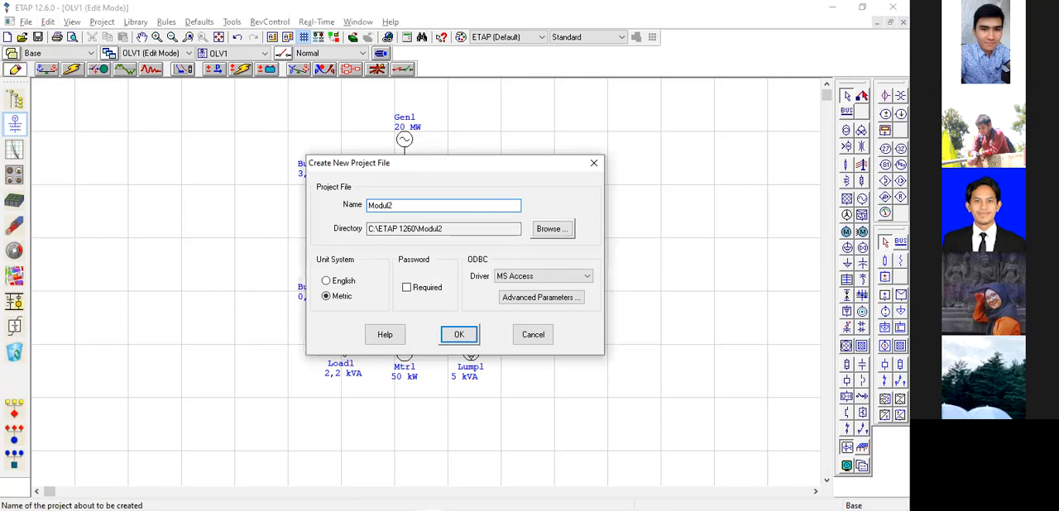
pyautogui.press('Return')
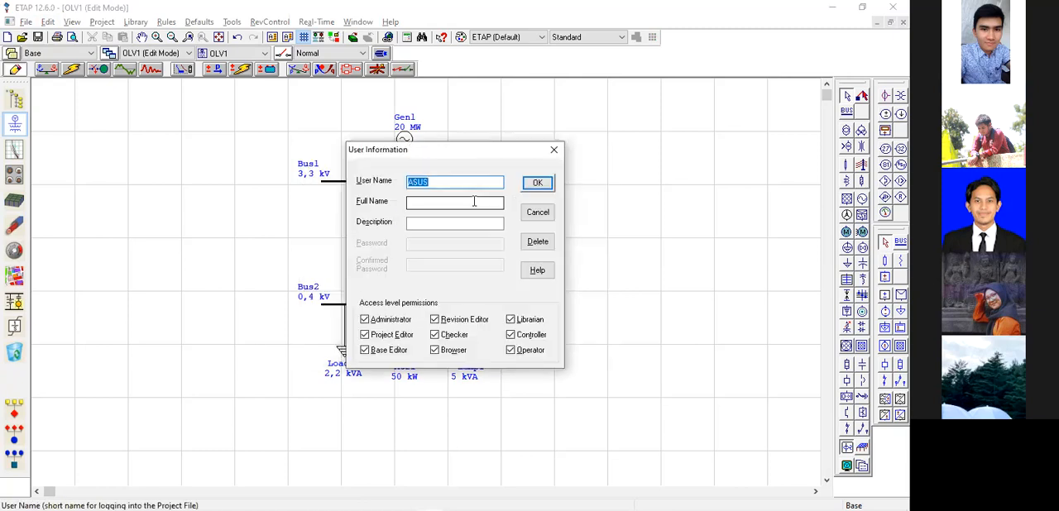
pyautogui.press('Return')
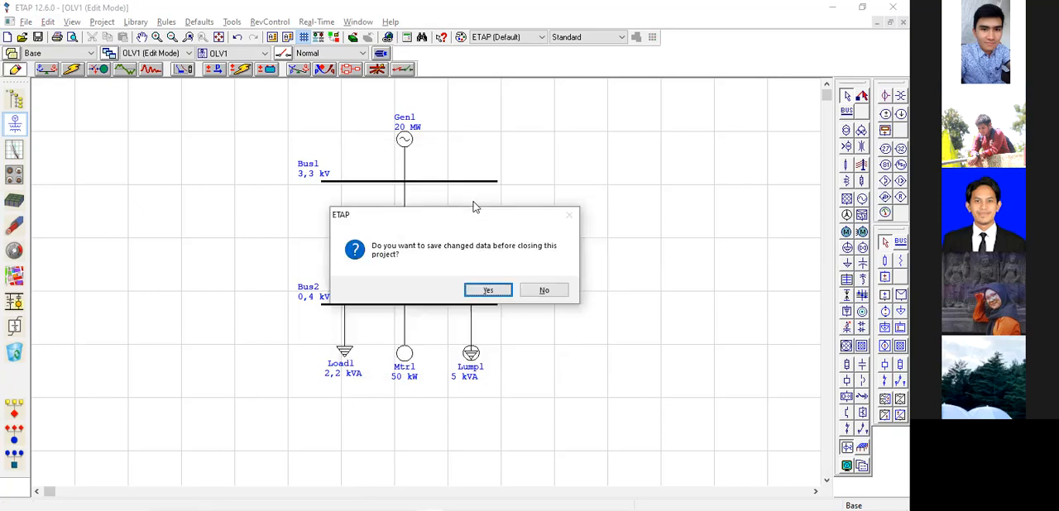
pyautogui.press('Tab')
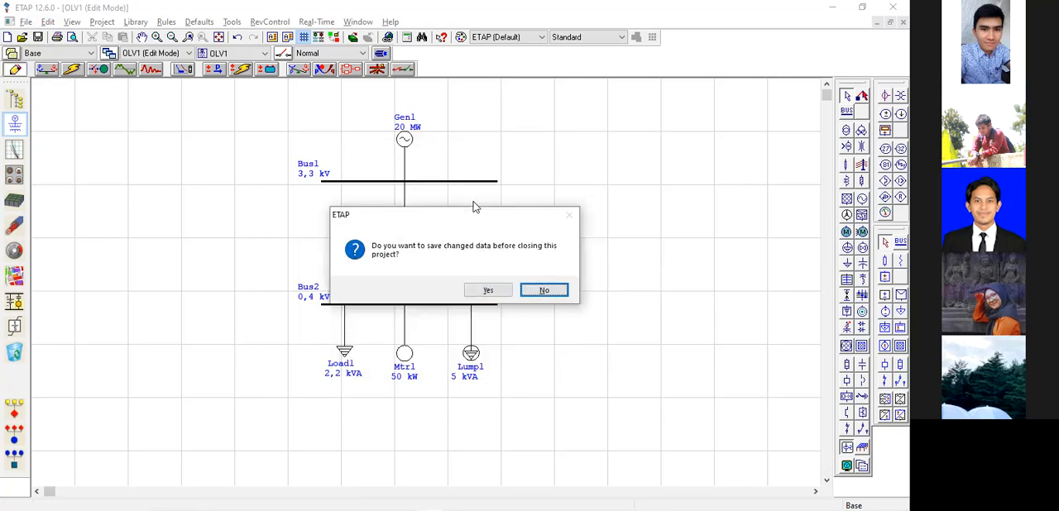
pyautogui.press('Return')
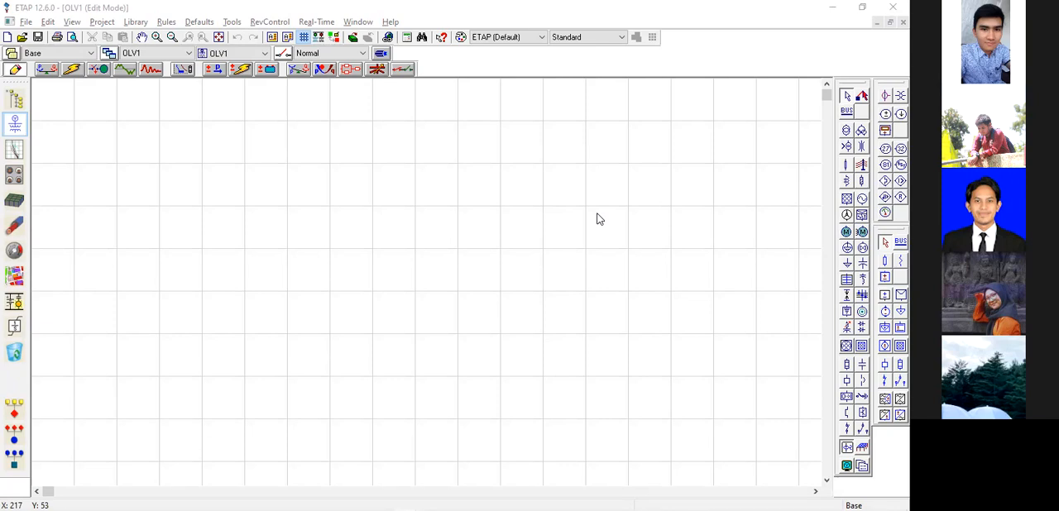
# Place a generator near the top centre of the empty one-line diagram.
pyautogui.click(863, 199)
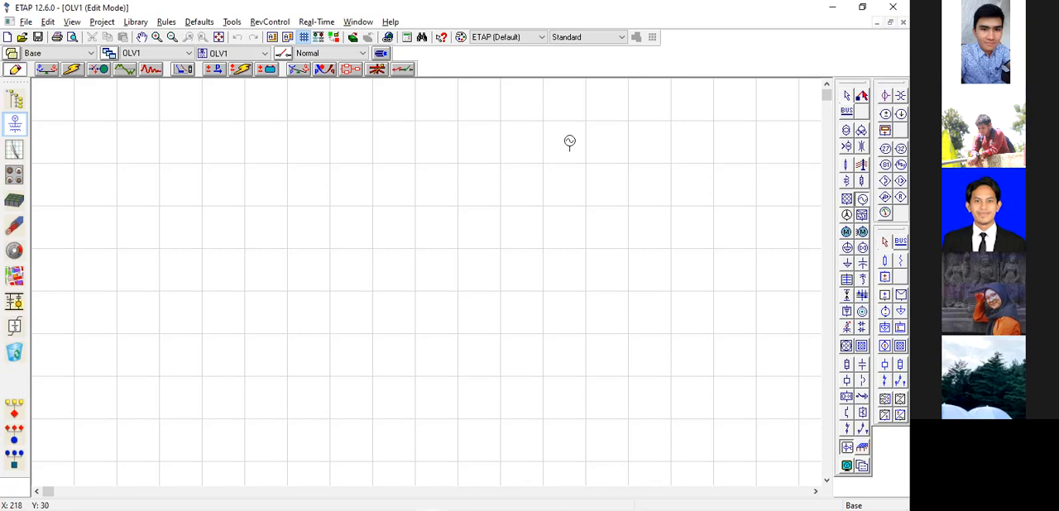
pyautogui.click(415, 100)
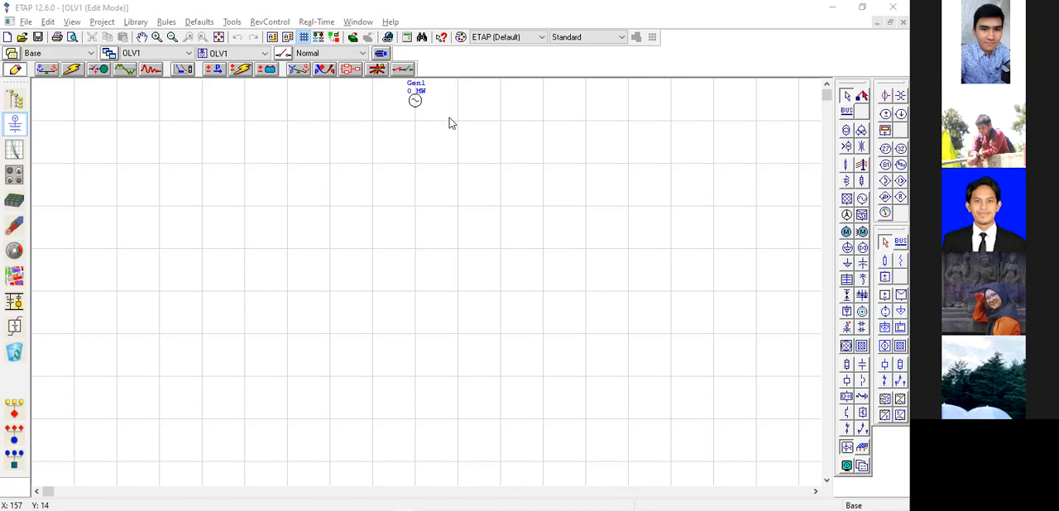
pyautogui.press('alt')
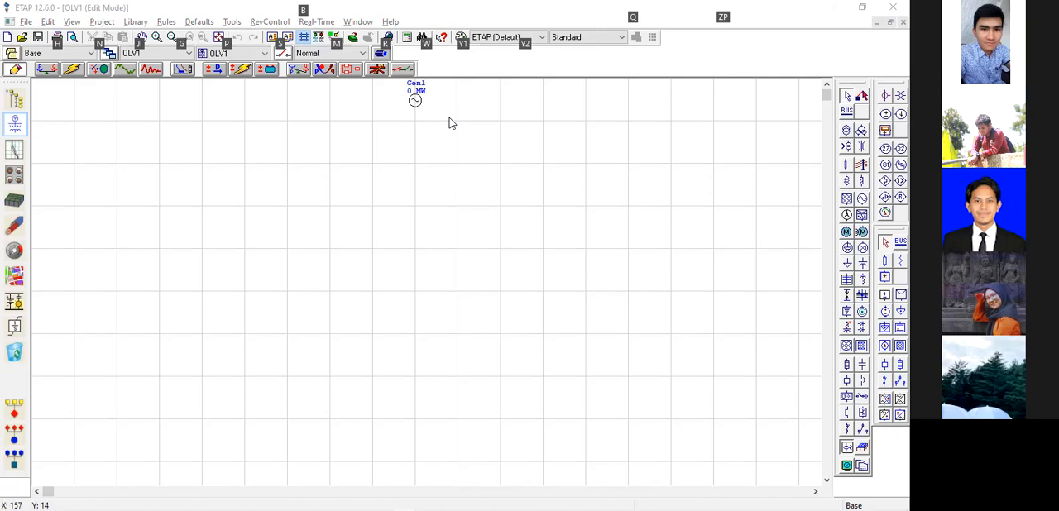
pyautogui.click(738, 230)
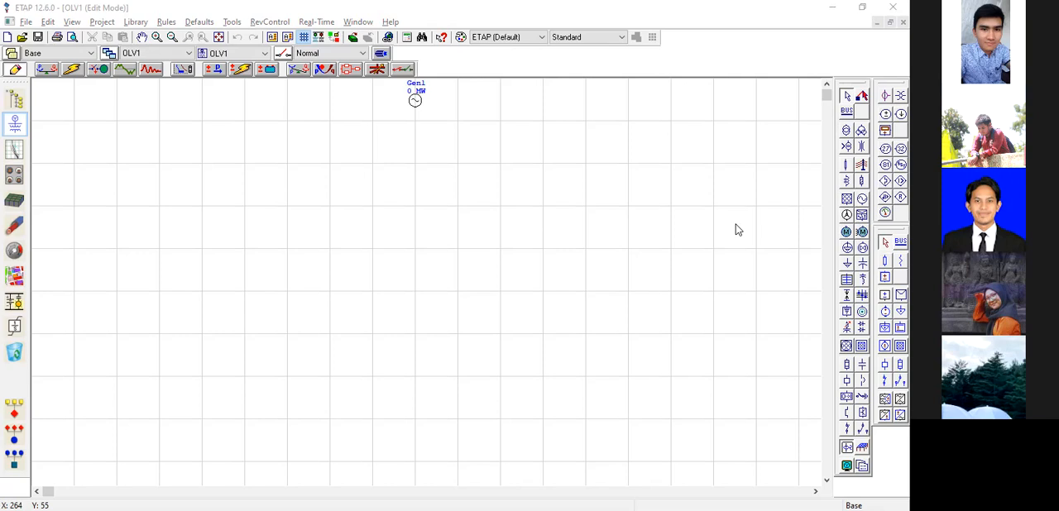
# Place a bus below the generator, a two-winding transformer under it, and a second bus below the transformer.
pyautogui.click(846, 110)
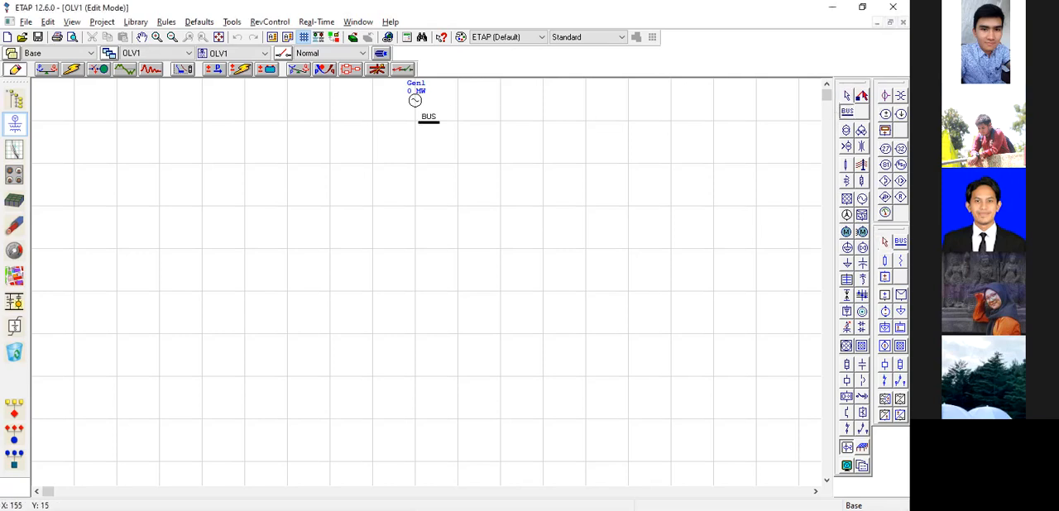
pyautogui.click(367, 135)
pyautogui.click(847, 130)
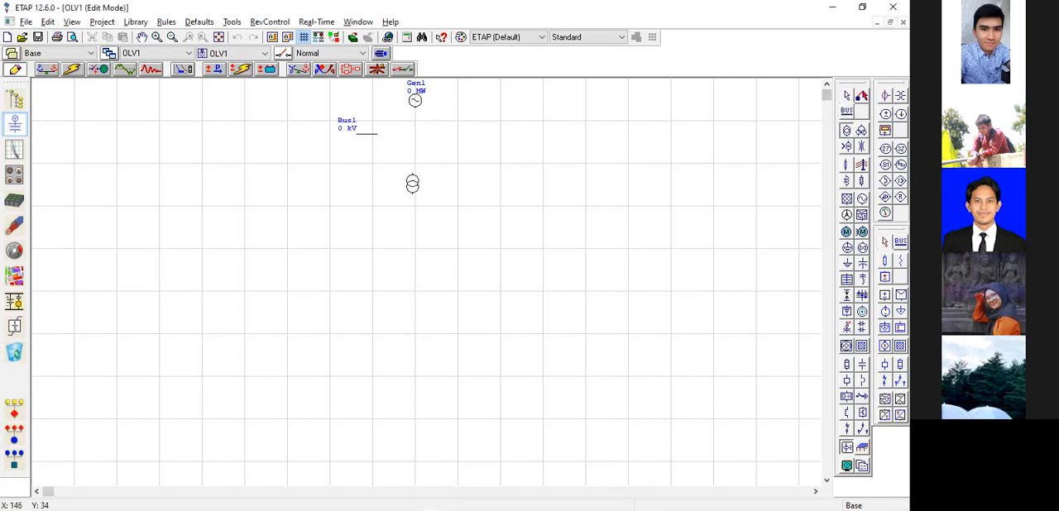
pyautogui.click(414, 171)
pyautogui.click(845, 111)
pyautogui.click(361, 225)
# Add two spare buses, shift Bus2 to the diagram's far left, and move Bus4 into its place below transformer T1.
pyautogui.click(846, 110)
pyautogui.click(689, 126)
pyautogui.click(846, 110)
pyautogui.click(712, 165)
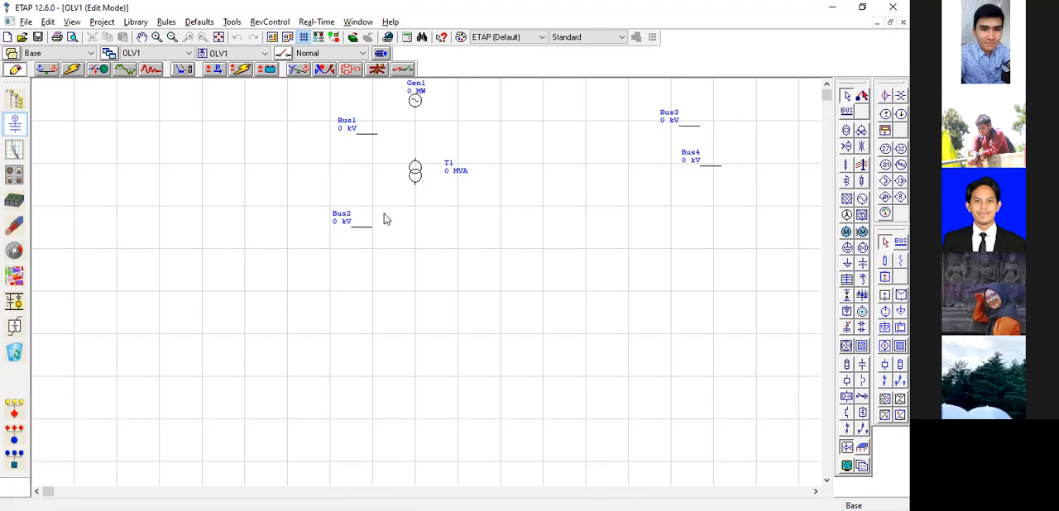
pyautogui.moveTo(362, 226); pyautogui.dragTo(101, 262)
pyautogui.moveTo(702, 168); pyautogui.dragTo(361, 224)
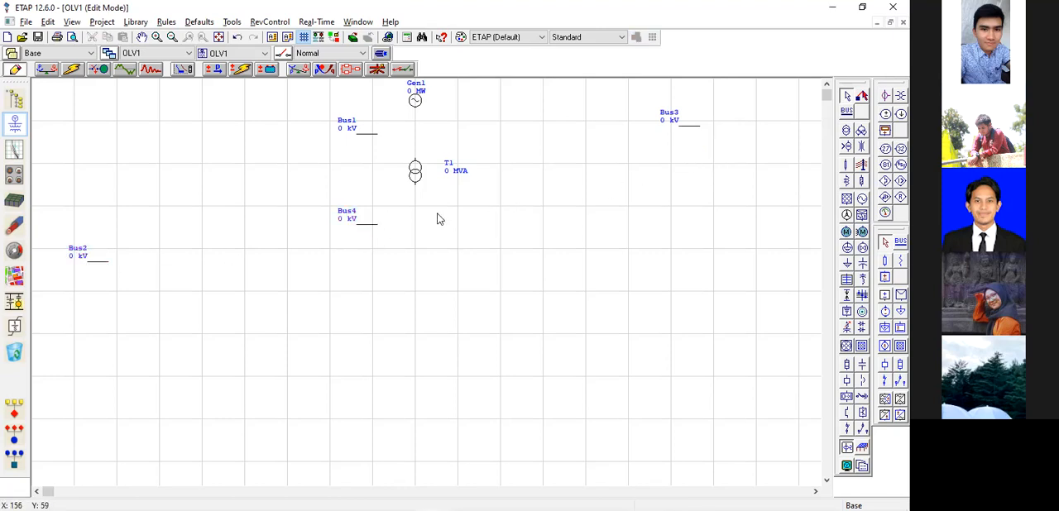
# Lengthen Bus1 and Bus4 so both extend well past the generator and transformer column.
pyautogui.click(379, 135)
pyautogui.moveTo(381, 135); pyautogui.dragTo(511, 134)
pyautogui.click(377, 224)
pyautogui.moveTo(377, 224); pyautogui.dragTo(526, 224)
# Connect generator Gen1 and transformer T1's primary to Bus1, and T1's secondary to Bus4.
pyautogui.moveTo(415, 108); pyautogui.dragTo(415, 135)
pyautogui.moveTo(416, 189); pyautogui.dragTo(416, 224)
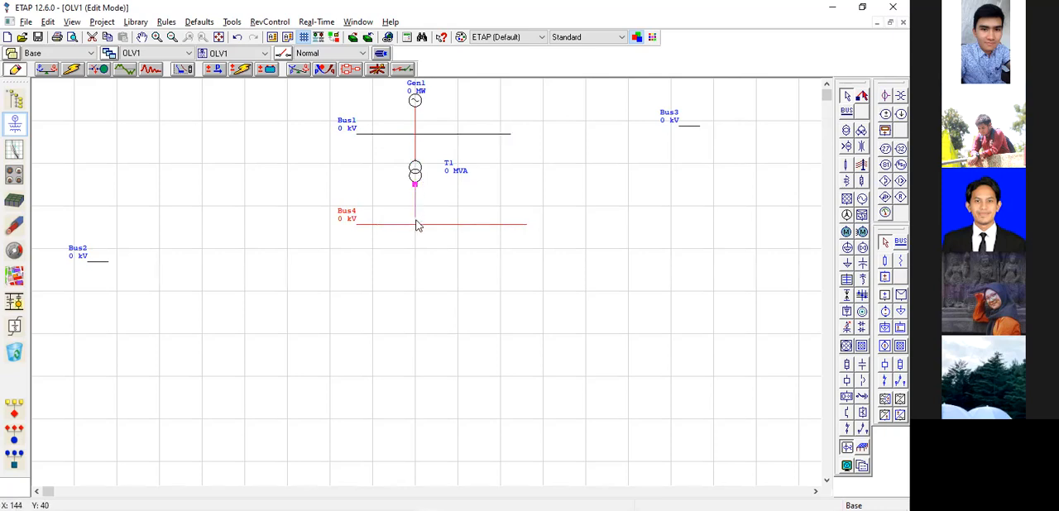
pyautogui.click(427, 267)
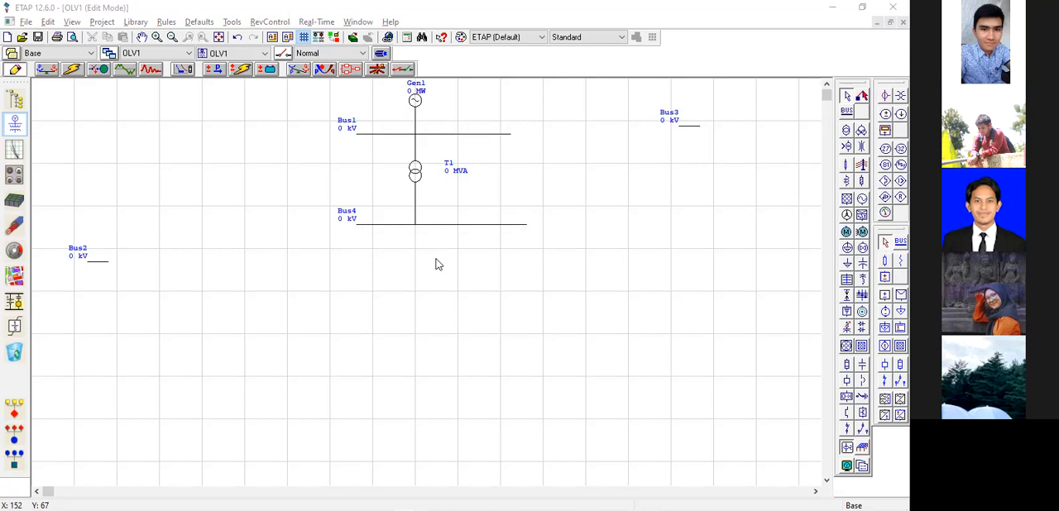
# Place another bus below and left of Bus4, and a transmission line between the two buses.
pyautogui.click(228, 300)
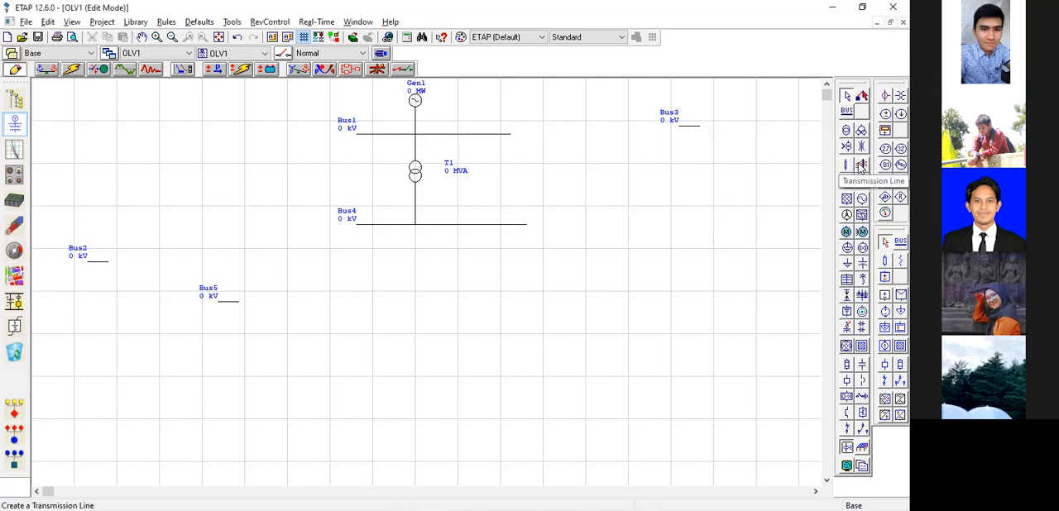
pyautogui.click(309, 262)
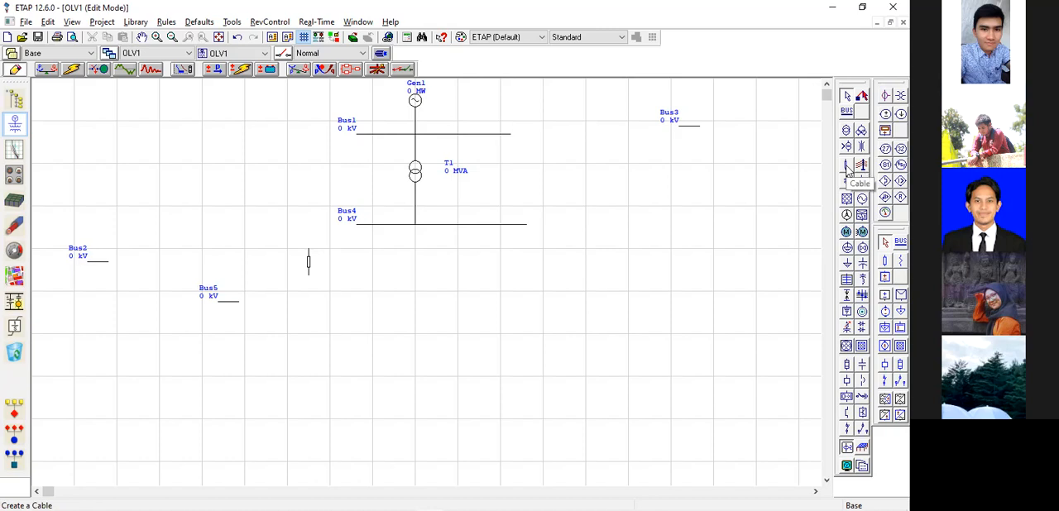
# Place a cable beside the transmission line, shift it closer to the line, and delete it.
pyautogui.click(862, 165)
pyautogui.click(369, 255)
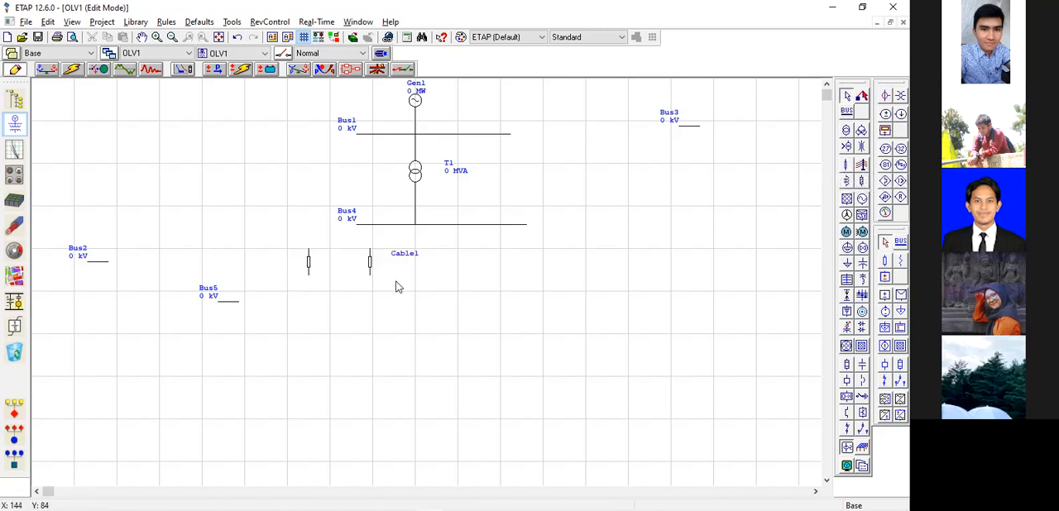
pyautogui.moveTo(369, 265); pyautogui.dragTo(350, 265)
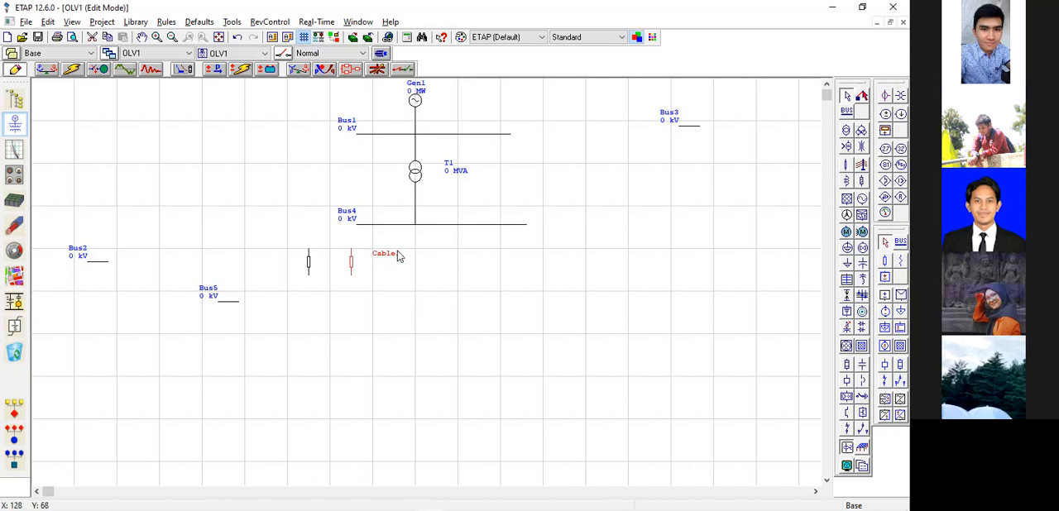
pyautogui.click(405, 276)
pyautogui.click(352, 263)
pyautogui.press('Delete')
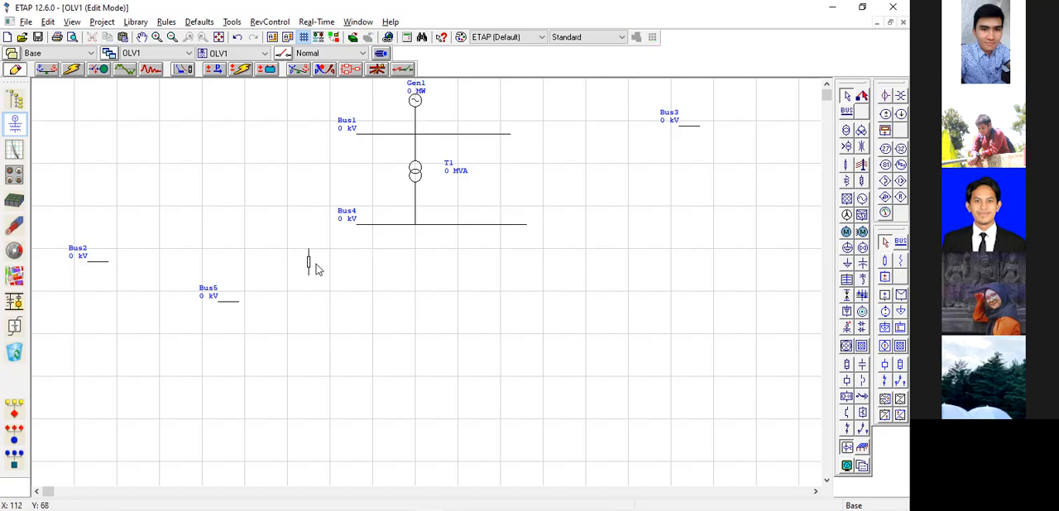
pyautogui.click(389, 268)
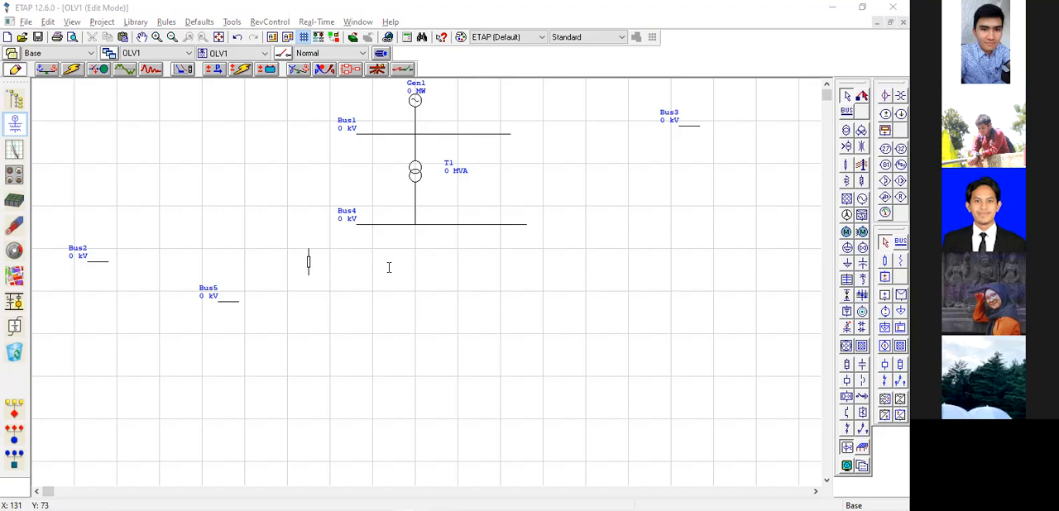
# Connect the transmission line between Bus4 and Bus5, and lengthen Bus5.
pyautogui.moveTo(308, 249); pyautogui.dragTo(378, 229)
pyautogui.moveTo(308, 274)
pyautogui.mouseDown()
pyautogui.moveTo(227, 307)
pyautogui.moveTo(322, 295)
pyautogui.mouseUp()
pyautogui.click(219, 304)
pyautogui.click(324, 323)
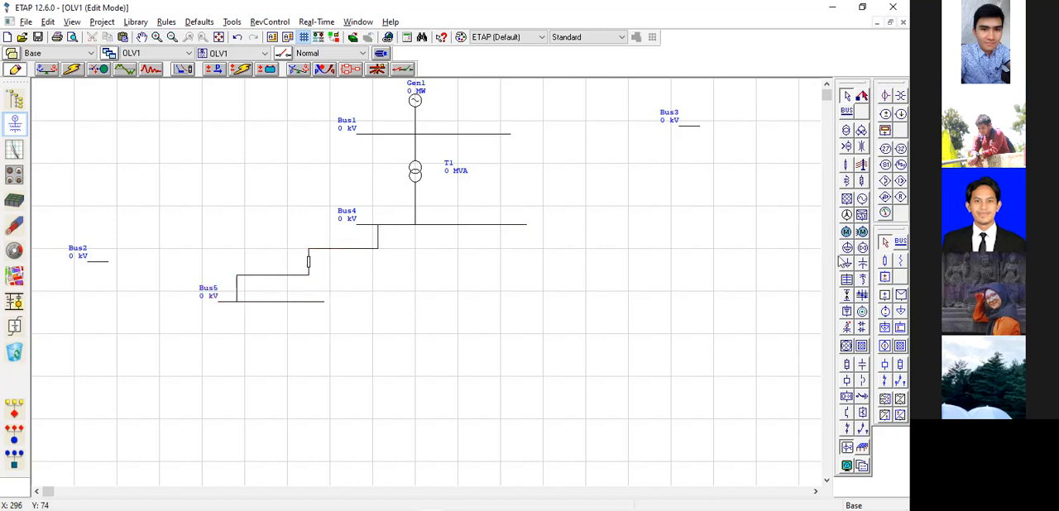
# Place a static load below Bus5 and connect it to that bus.
pyautogui.click(849, 251)
pyautogui.click(224, 320)
pyautogui.moveTo(224, 316); pyautogui.dragTo(226, 303)
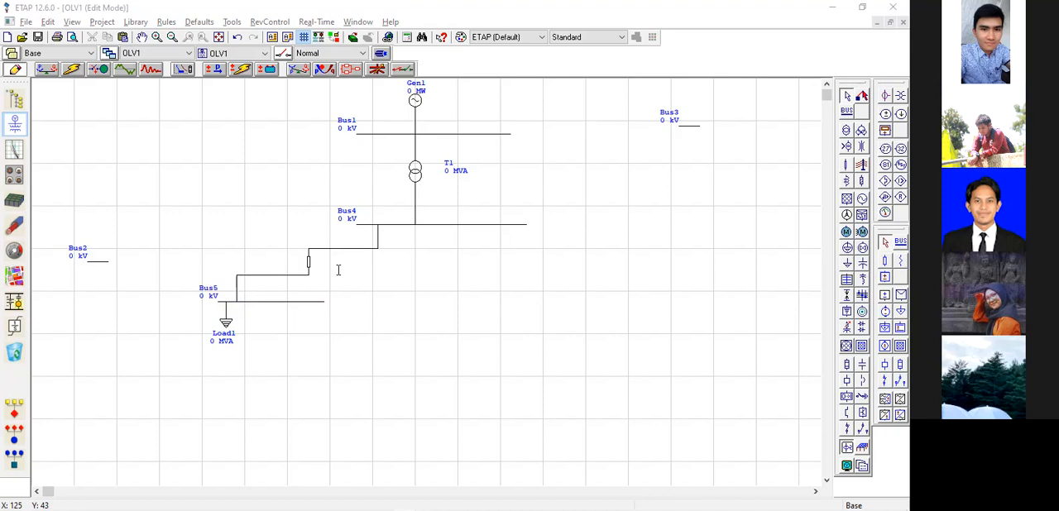
# Open the Transmission Line Editor for Line1 and edit the line's length in km.
pyautogui.click(308, 266)
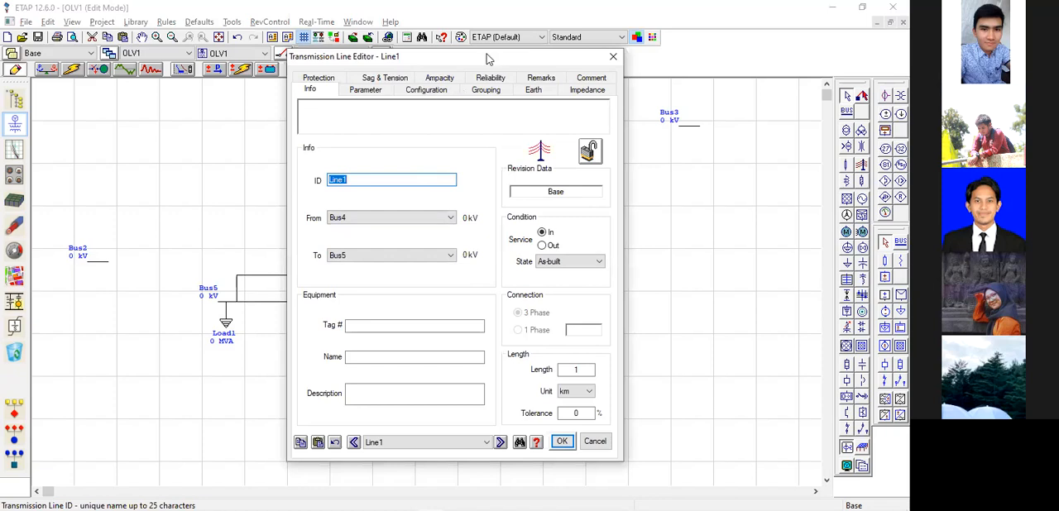
pyautogui.moveTo(492, 58); pyautogui.dragTo(494, 43)
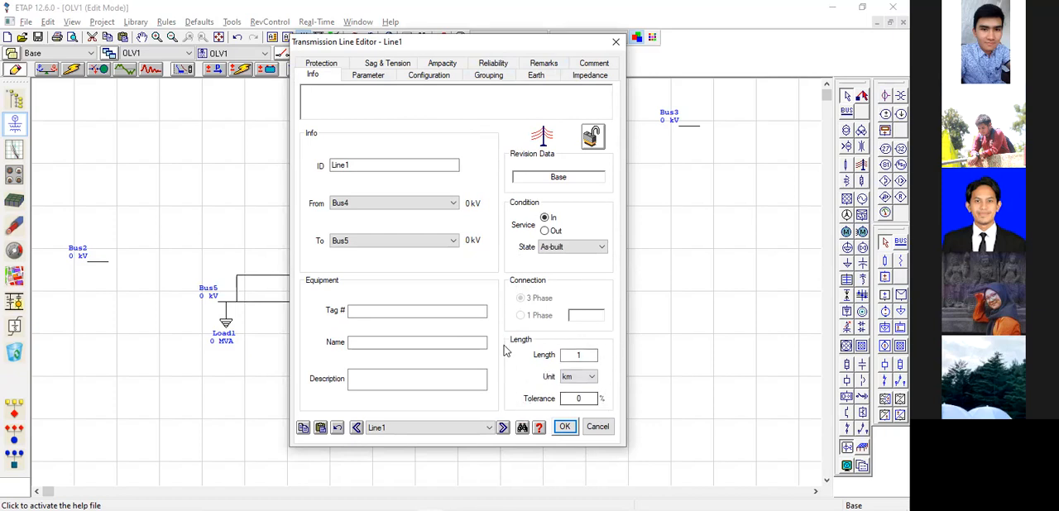
pyautogui.click(579, 355)
pyautogui.write('0')
# Examine Line1's phase conductor parameters and its positive- and zero-sequence impedance values.
pyautogui.click(374, 76)
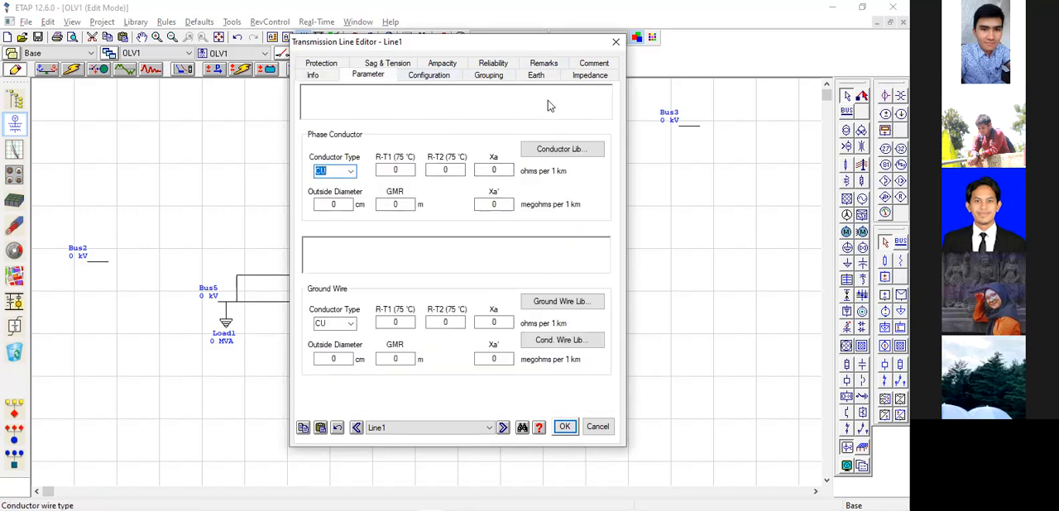
pyautogui.click(589, 76)
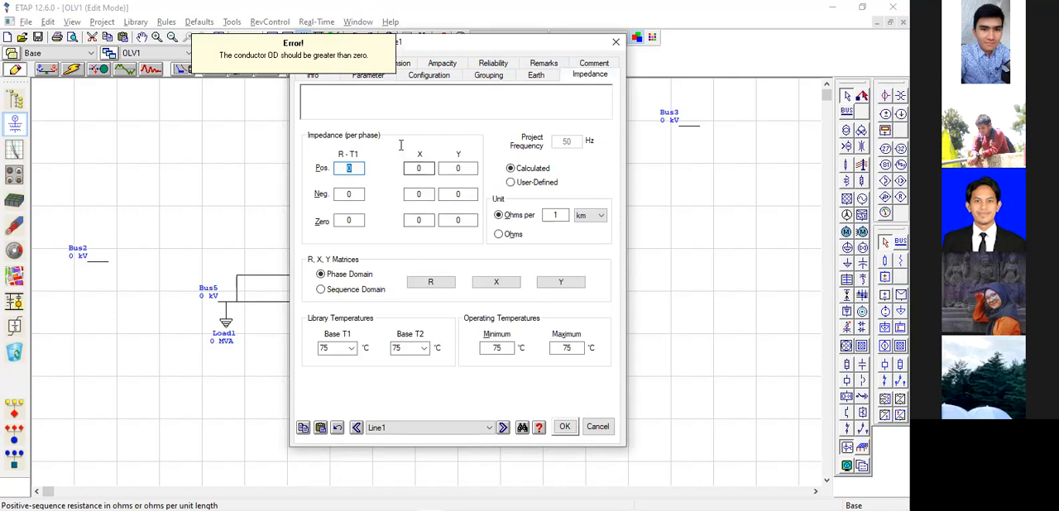
pyautogui.click(524, 168)
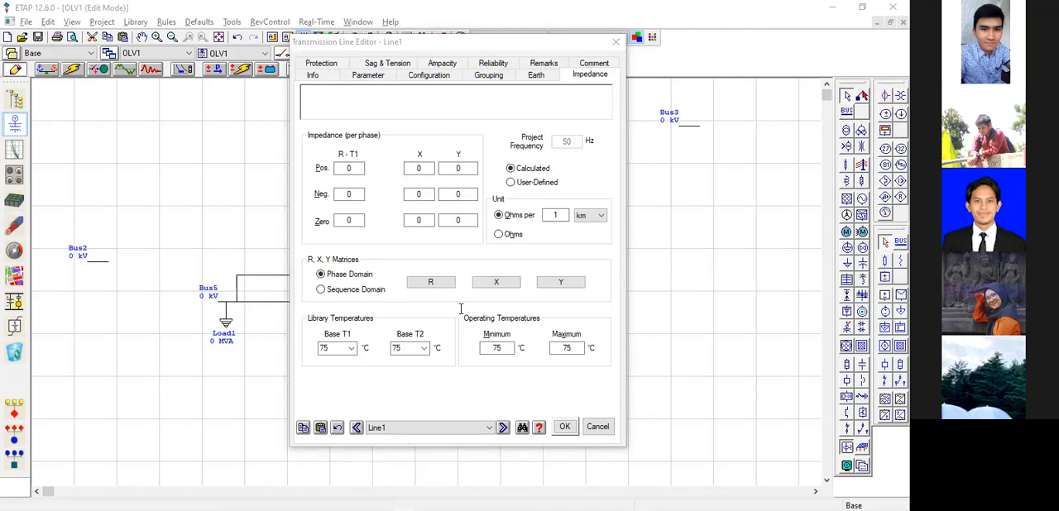
pyautogui.click(354, 169)
pyautogui.click(356, 171)
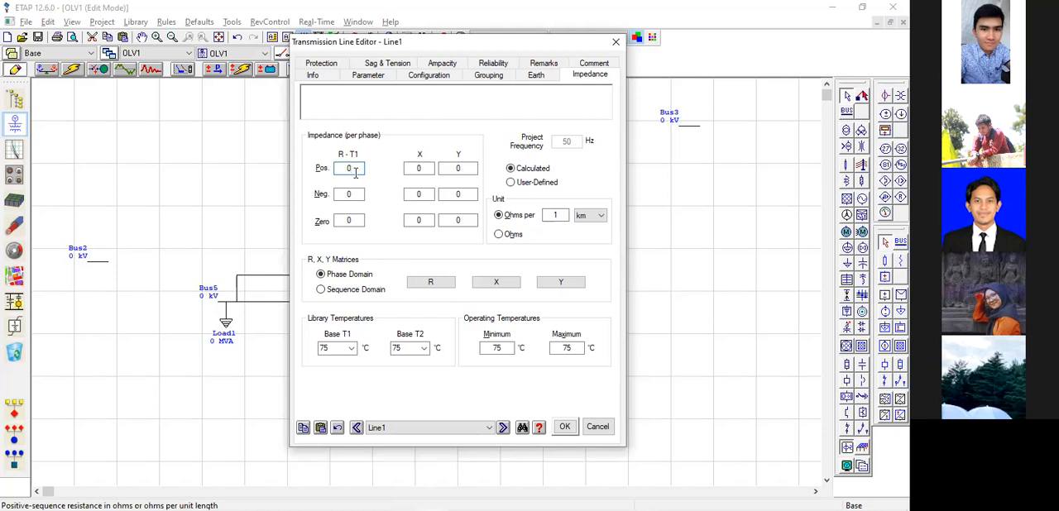
pyautogui.click(423, 168)
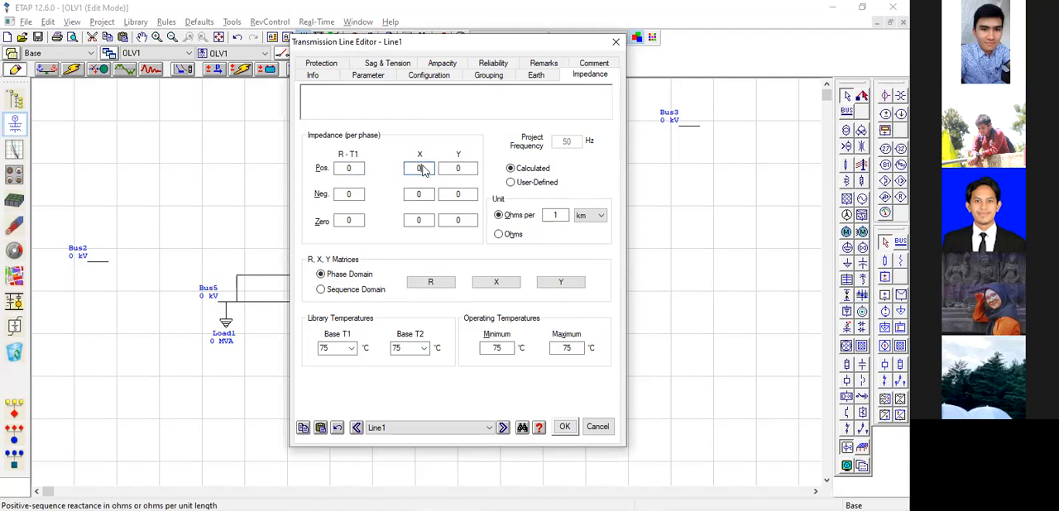
pyautogui.click(471, 167)
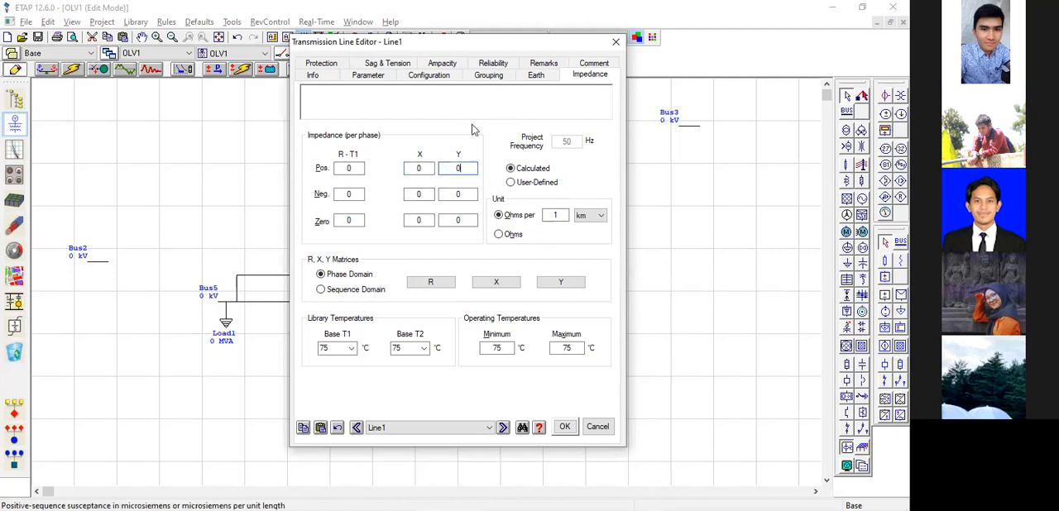
pyautogui.click(352, 220)
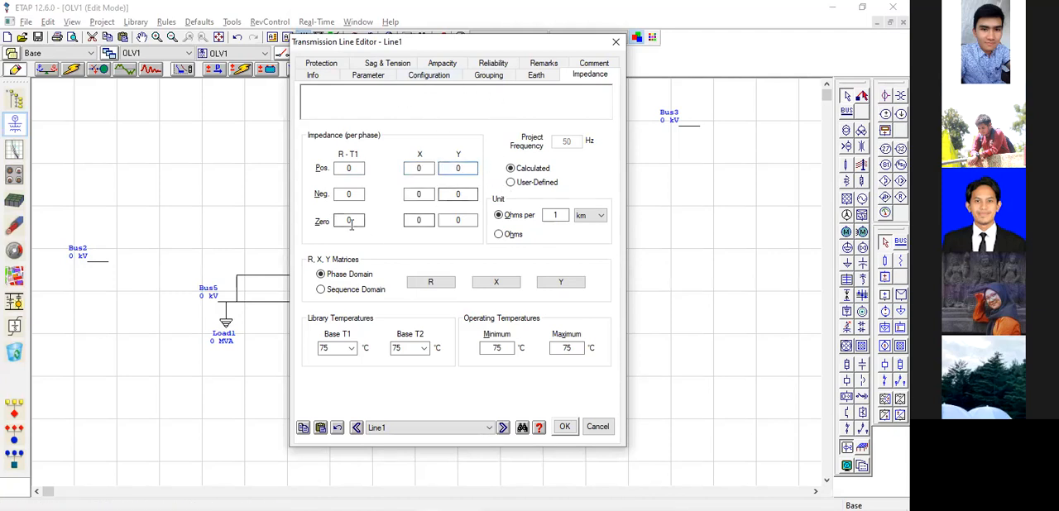
# Switch Line1's impedance to user-defined and set its positive-sequence R-T1 resistance to 0.33035 ohms per km.
pyautogui.click(510, 183)
pyautogui.click(353, 169)
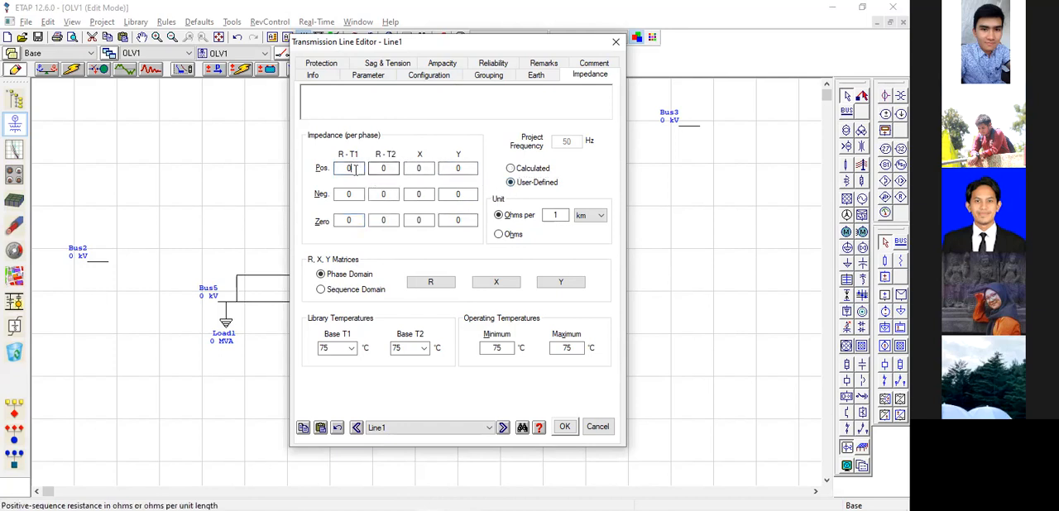
pyautogui.hotkey('alt', 'Tab')
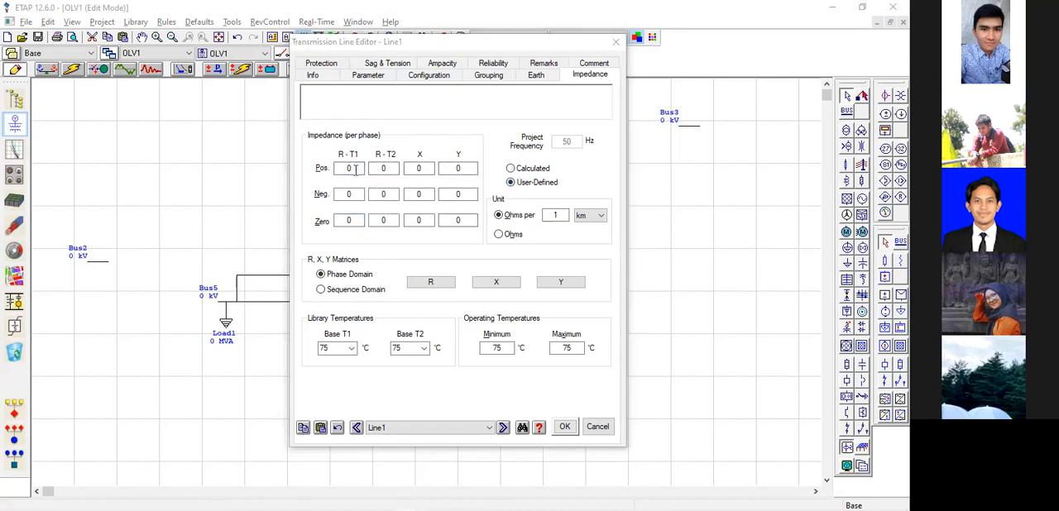
pyautogui.hotkey('alt', 'Tab')
pyautogui.write('.33')
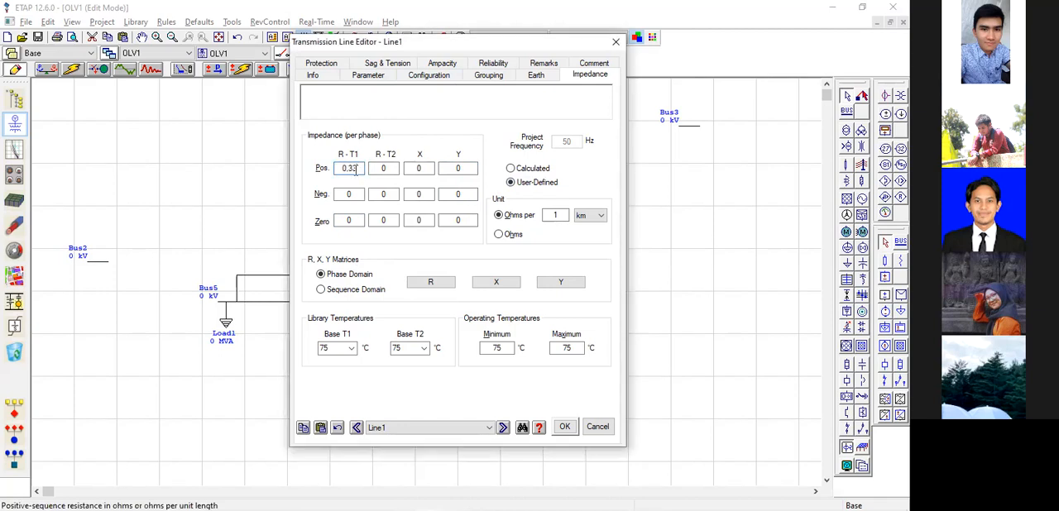
pyautogui.hotkey('alt', 'Tab')
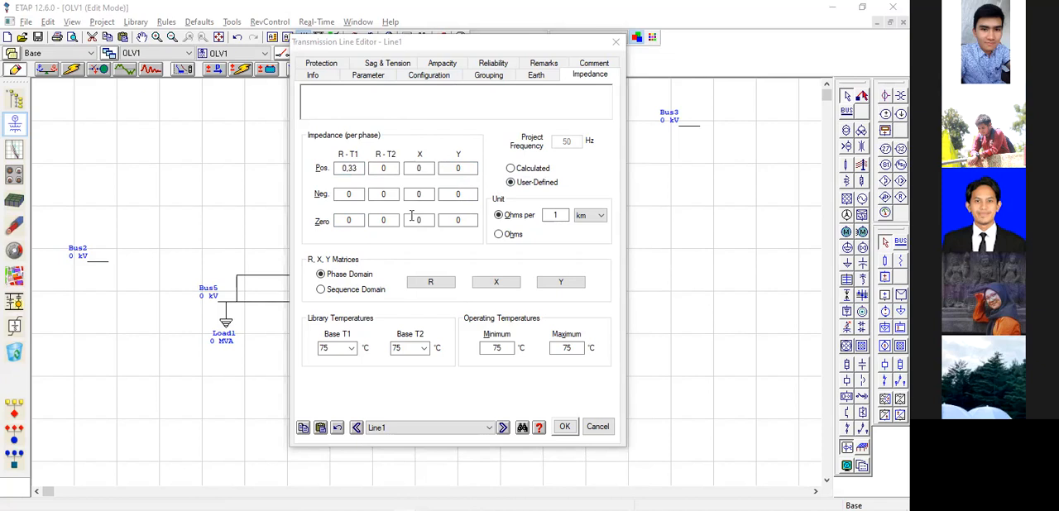
pyautogui.hotkey('alt', 'Tab')
pyautogui.write('035')
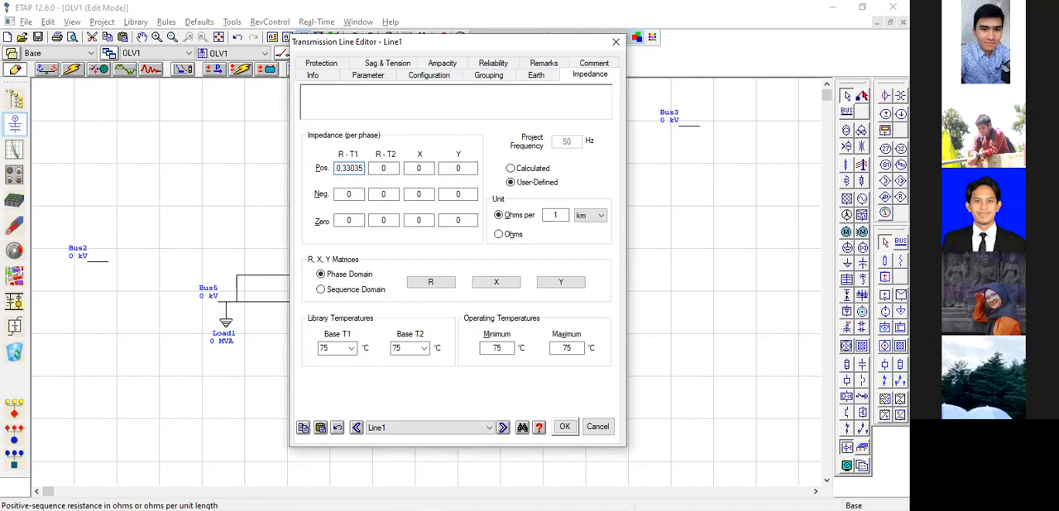
pyautogui.press('BackSpace')
pyautogui.write('5')
# Copy 0.33035 into the negative and zero R-T1 and the positive and negative R-T2 values, and set the zero R-T2 to 0.3303.
pyautogui.hotkey('shift', 'Left')
pyautogui.hotkey('shift', 'Left')
pyautogui.hotkey('shift', 'Left')
pyautogui.hotkey('shift', 'Left')
pyautogui.hotkey('shift', 'Left')
pyautogui.hotkey('shift', 'Left')
pyautogui.hotkey('shift', 'Left')
pyautogui.hotkey('ctrl', 'c')
pyautogui.click(349, 193)
pyautogui.hotkey('ctrl', 'v')
pyautogui.click(354, 219)
pyautogui.hotkey('ctrl', 'v')
pyautogui.click(383, 168)
pyautogui.hotkey('ctrl', 'v')
pyautogui.click(391, 194)
pyautogui.hotkey('ctrl', 'v')
pyautogui.click(389, 219)
pyautogui.hotkey('ctrl', 'v')
pyautogui.press('BackSpace')
pyautogui.press('Tab')
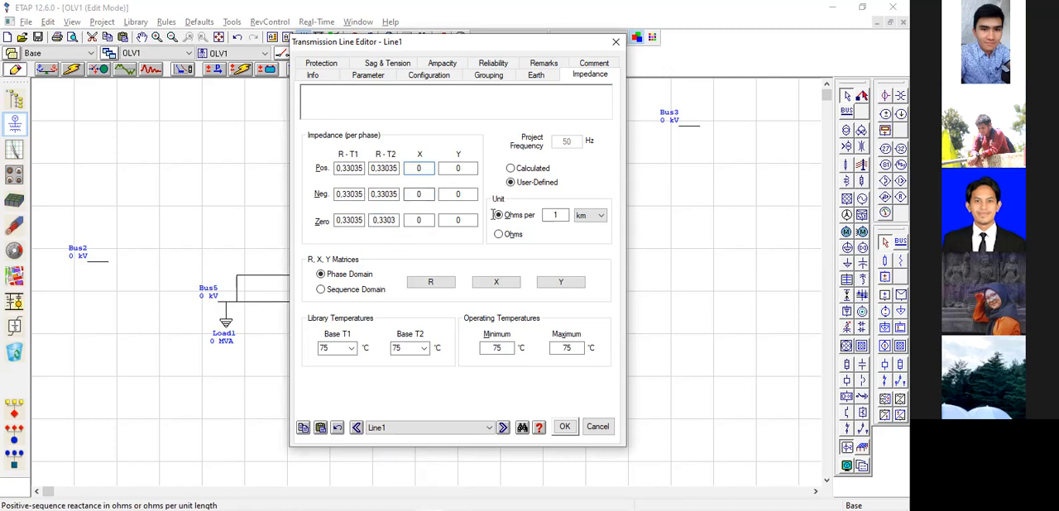
# Set Line1's positive-sequence reactance X to 0.28008 ohms per km.
pyautogui.hotkey('alt', 'Tab')
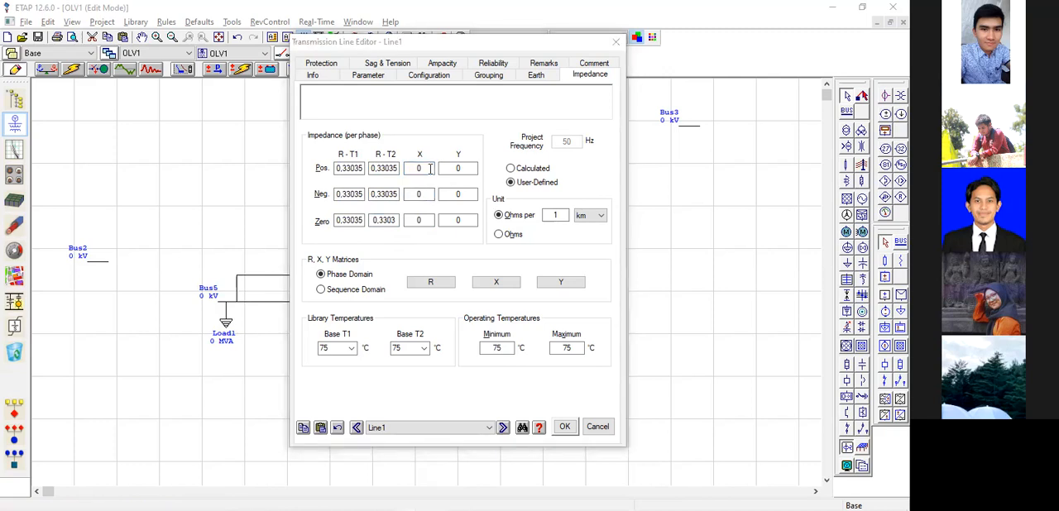
pyautogui.hotkey('alt', 'Tab')
pyautogui.write('0.2800')
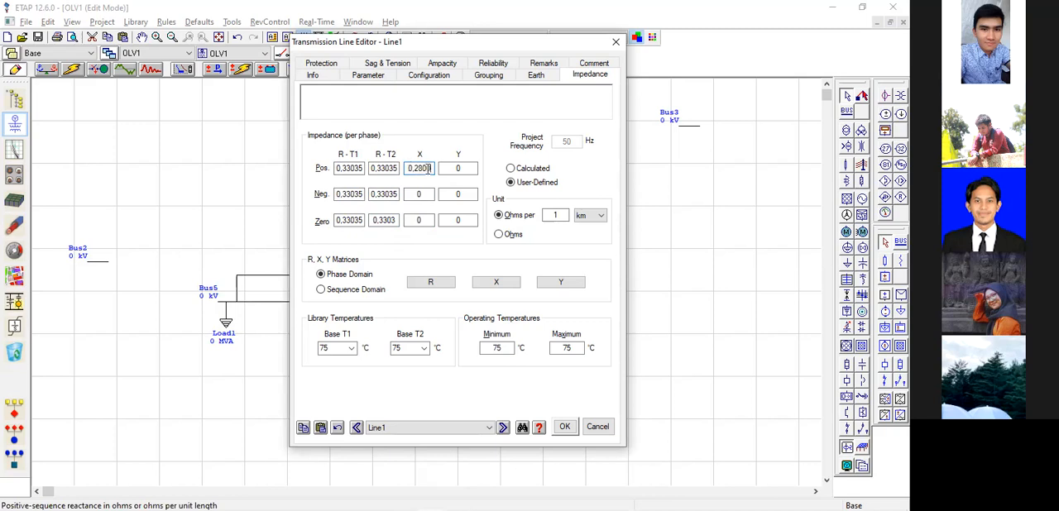
pyautogui.hotkey('alt', 'Tab')
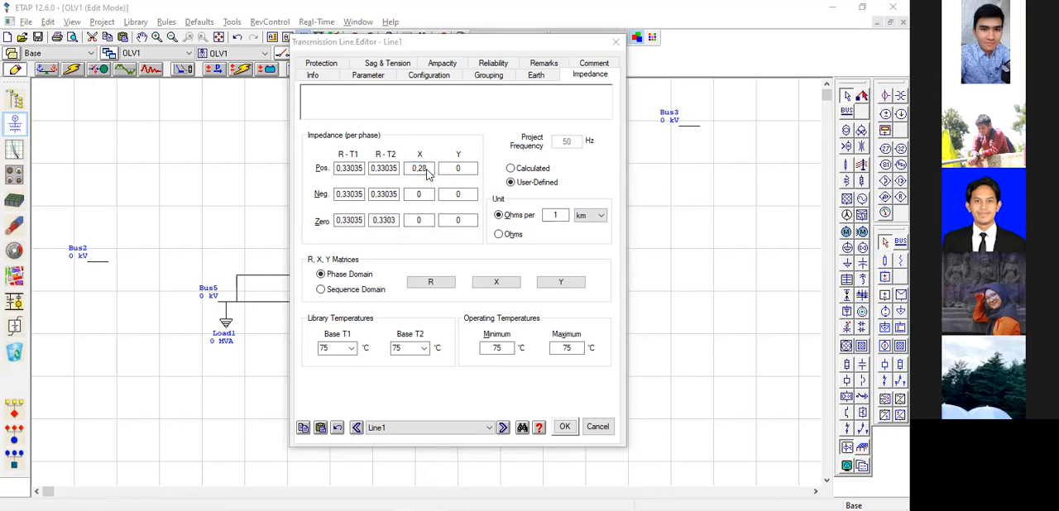
pyautogui.click(427, 169)
pyautogui.write('008')
# Copy the 0.28008 reactance into Line1's negative- and zero-sequence X values.
pyautogui.hotkey('shift', 'Left')
pyautogui.hotkey('shift', 'Left')
pyautogui.hotkey('shift', 'Left')
pyautogui.hotkey('shift', 'Left')
pyautogui.hotkey('shift', 'Left')
pyautogui.hotkey('shift', 'Left')
pyautogui.hotkey('shift', 'Left')
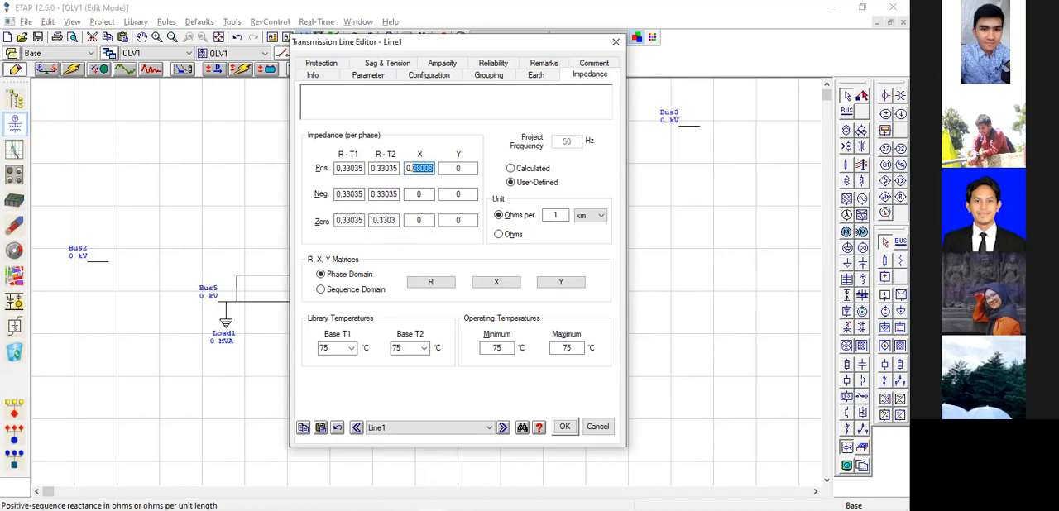
pyautogui.hotkey('ctrl', 'c')
pyautogui.click(423, 195)
pyautogui.hotkey('shift', 'Left')
pyautogui.hotkey('ctrl', 'v')
pyautogui.click(425, 220)
pyautogui.hotkey('shift', 'Left')
pyautogui.hotkey('ctrl', 'v')
# Set Line1's positive-sequence susceptance Y to 20.647408.
pyautogui.click(464, 167)
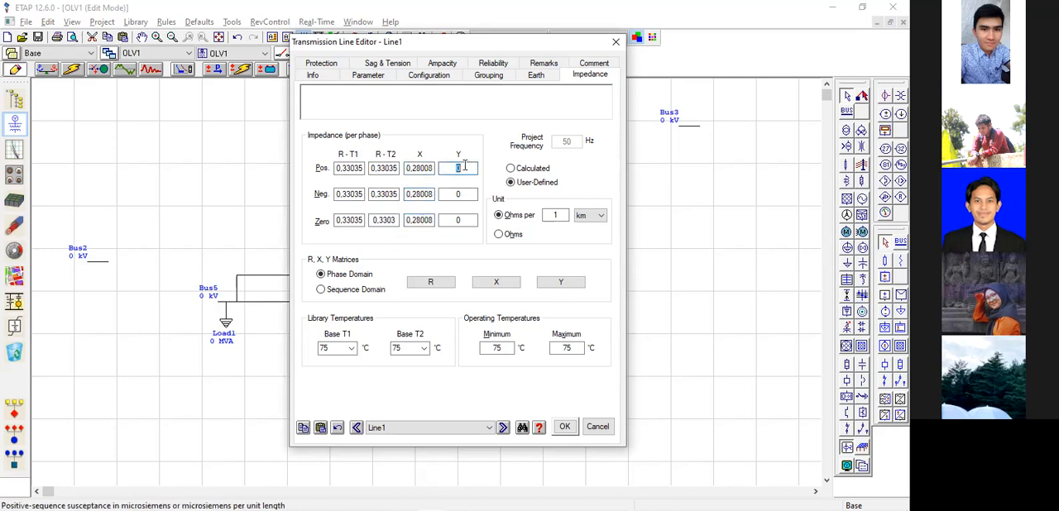
pyautogui.hotkey('alt', 'Tab')
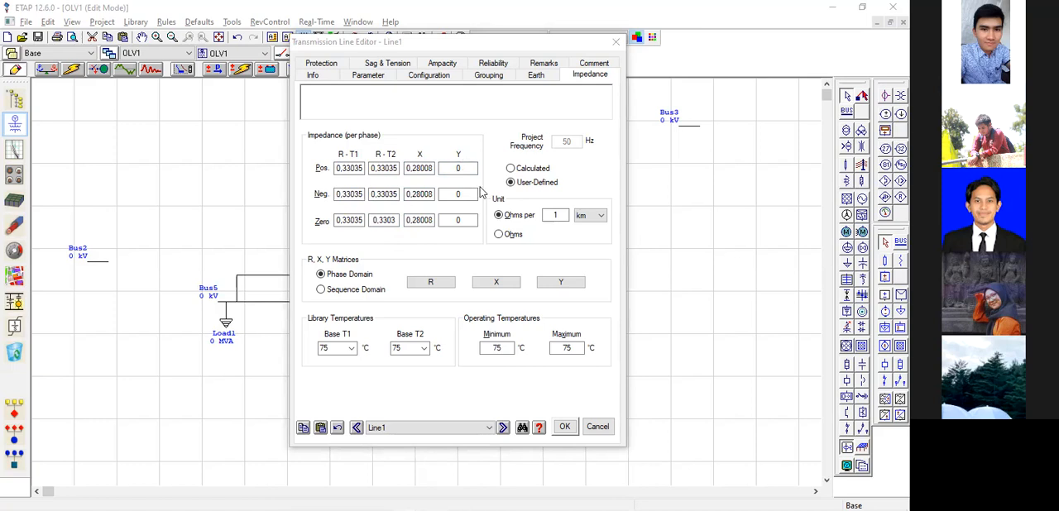
pyautogui.hotkey('alt', 'Tab')
pyautogui.write('20,')
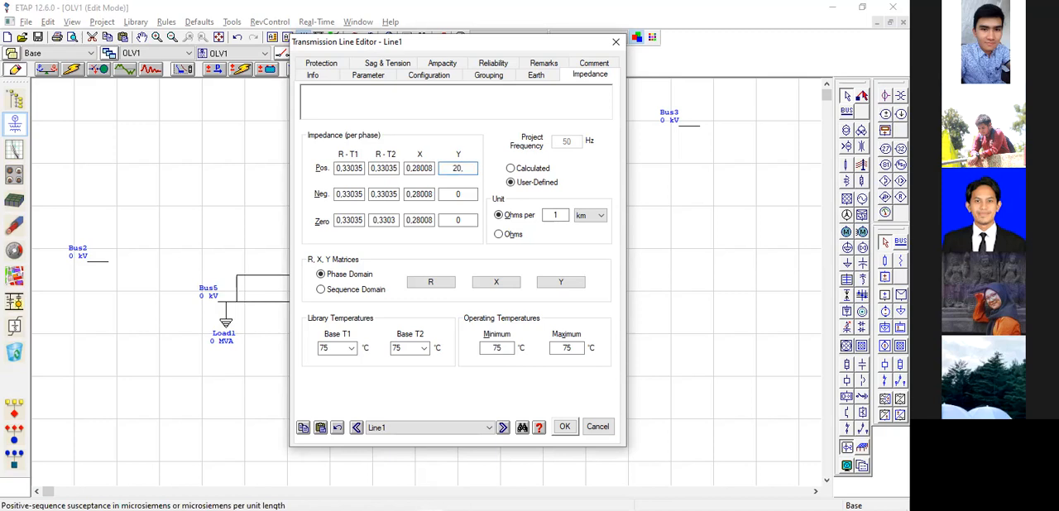
pyautogui.write('647')
pyautogui.write('408')
# Copy the positive-sequence susceptance into Line1's negative- and zero-sequence Y values and accept the line's settings.
pyautogui.hotkey('shift', 'Left')
pyautogui.hotkey('shift', 'Left')
pyautogui.hotkey('shift', 'Left')
pyautogui.hotkey('shift', 'Left')
pyautogui.hotkey('shift', 'Left')
pyautogui.hotkey('shift', 'Left')
pyautogui.hotkey('shift', 'Left')
pyautogui.hotkey('shift', 'Left')
pyautogui.hotkey('shift', 'Left')
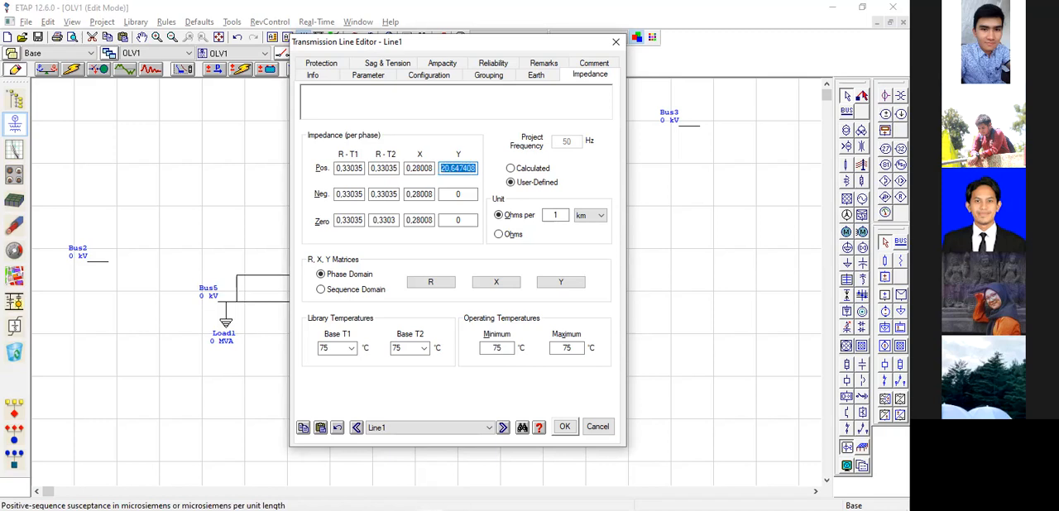
pyautogui.click(460, 194)
pyautogui.doubleClick(461, 195)
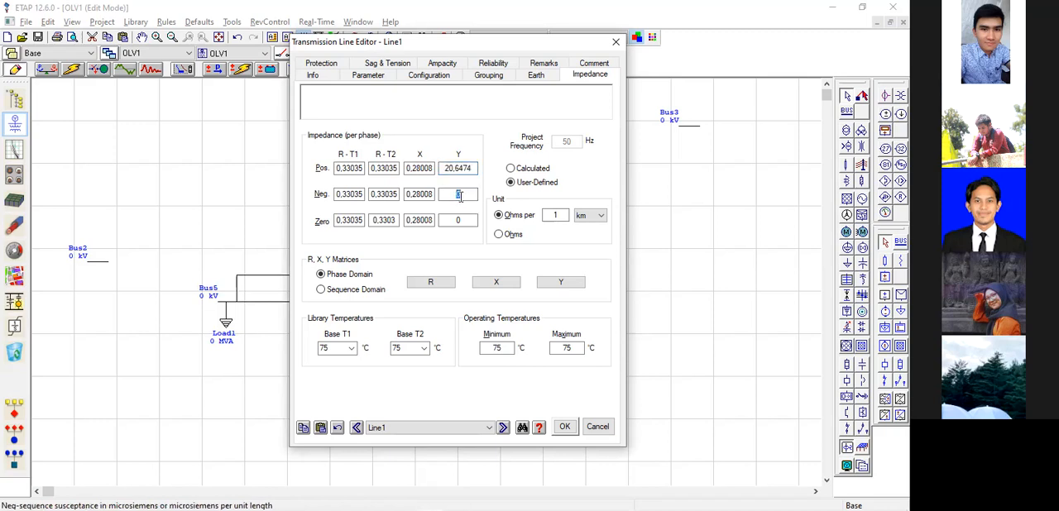
pyautogui.hotkey('ctrl', 'v')
pyautogui.doubleClick(466, 220)
pyautogui.hotkey('ctrl', 'v')
pyautogui.click(467, 249)
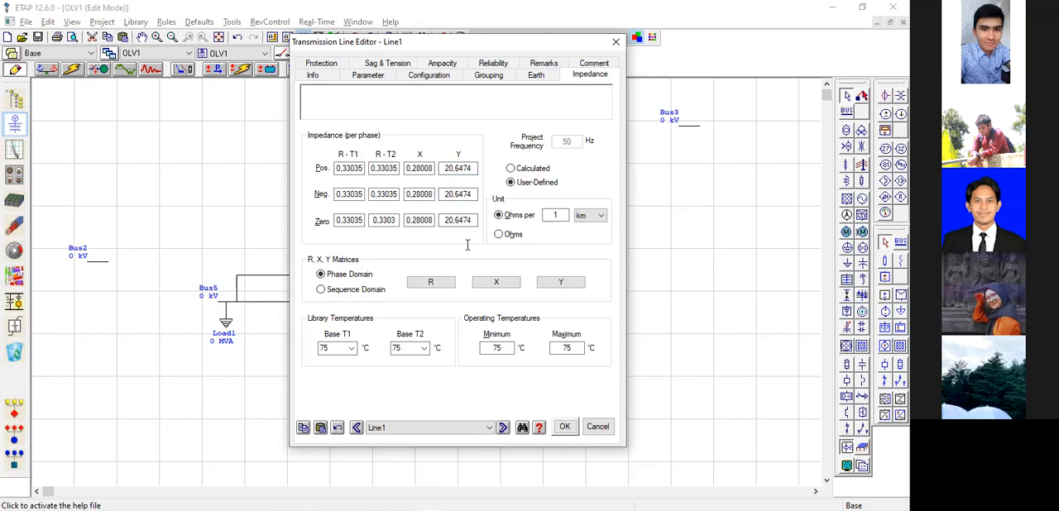
pyautogui.hotkey('alt', 'Tab')
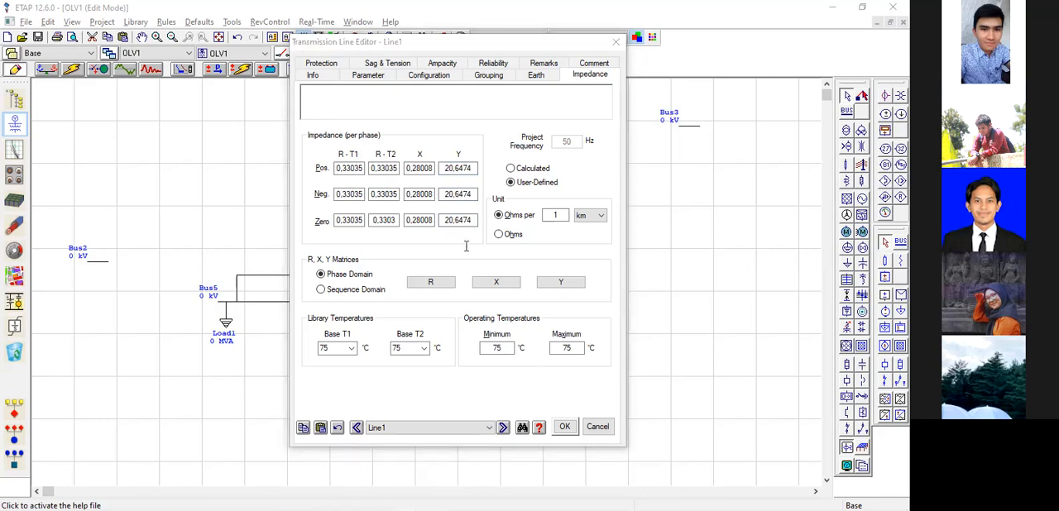
pyautogui.click(564, 427)
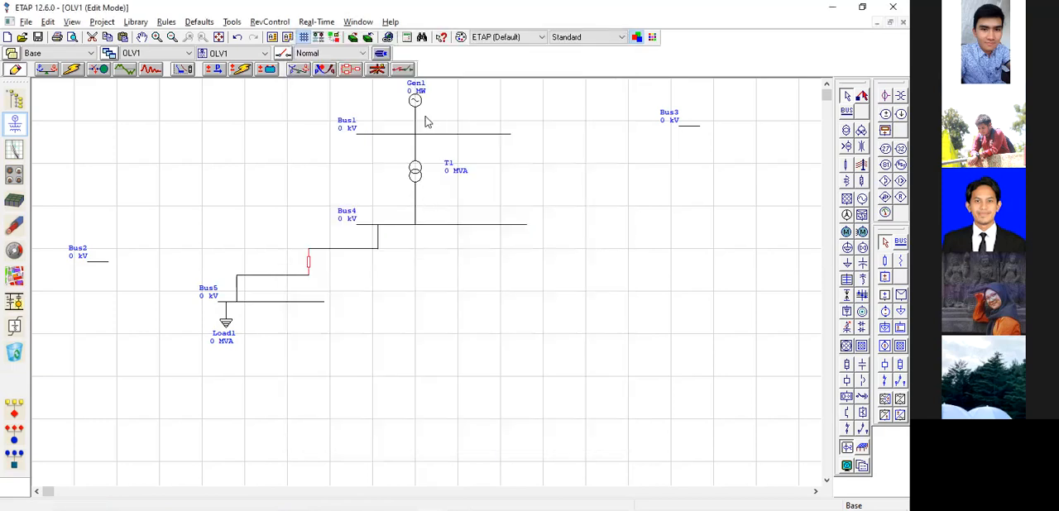
# Reopen the Transmission Line Editor for Line1, check its saved impedance values, and close it without changes.
pyautogui.doubleClick(314, 272)
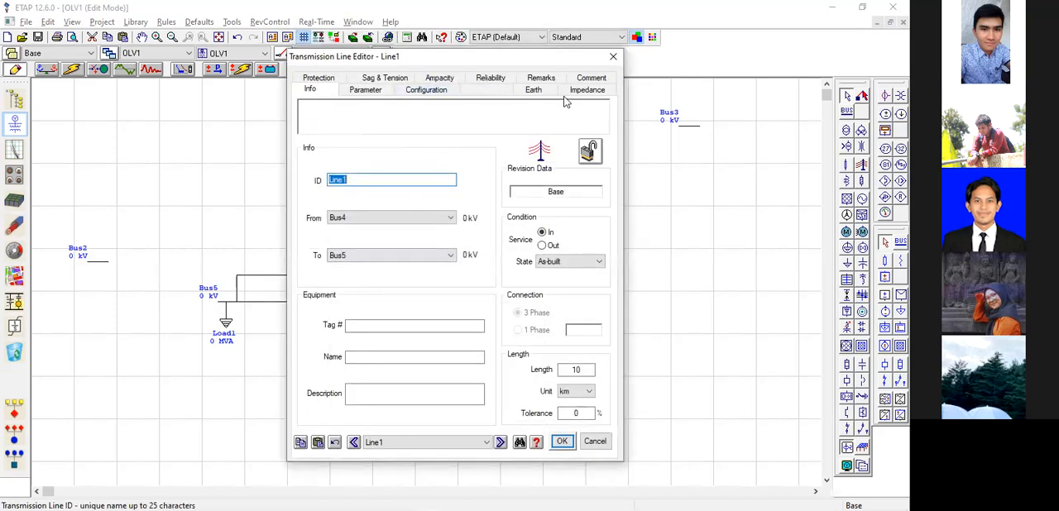
pyautogui.click(585, 91)
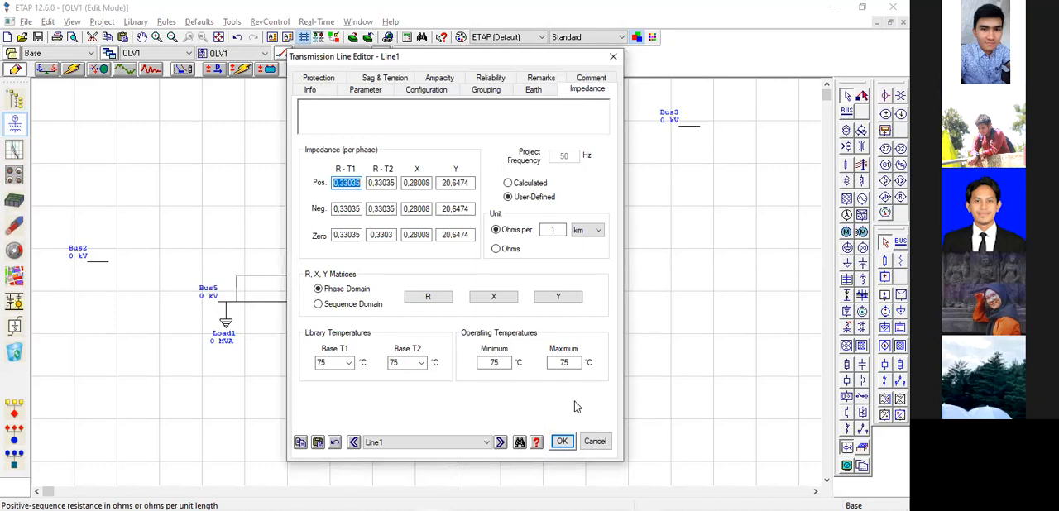
pyautogui.click(596, 443)
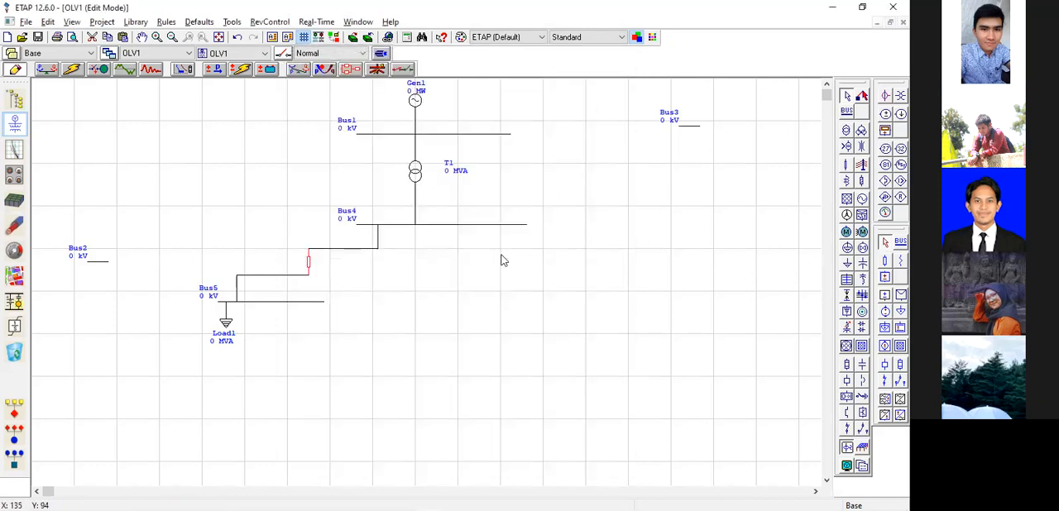
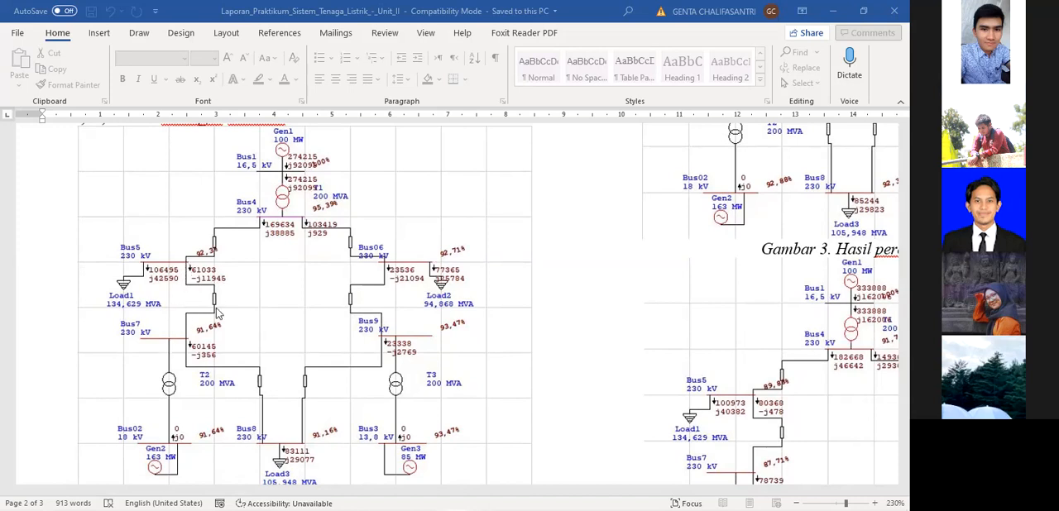
# Look over the report's first-experiment diagram, and the length, R and X columns of the module document's Saluran Transmisi table.
pyautogui.scroll(-2, 218, 364)
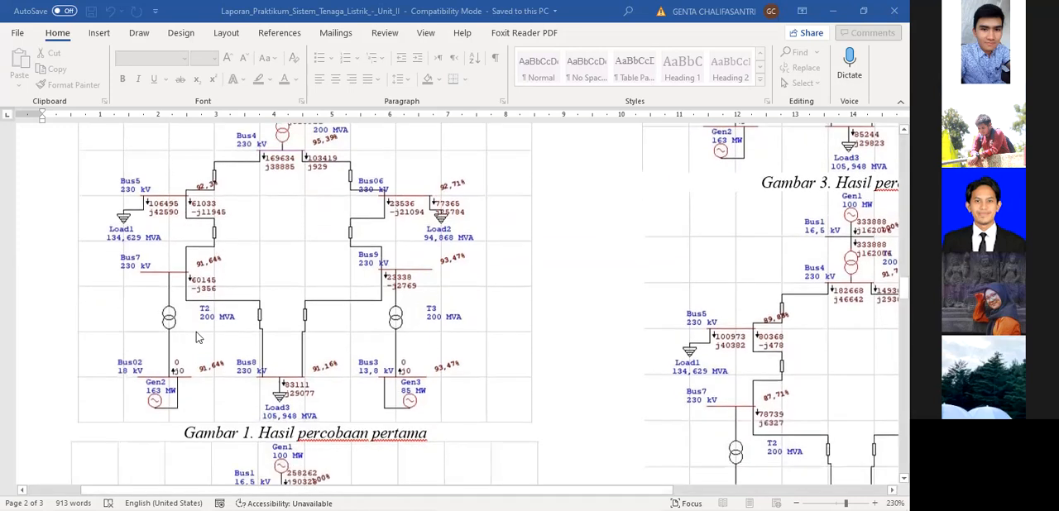
pyautogui.scroll(2, 265, 331)
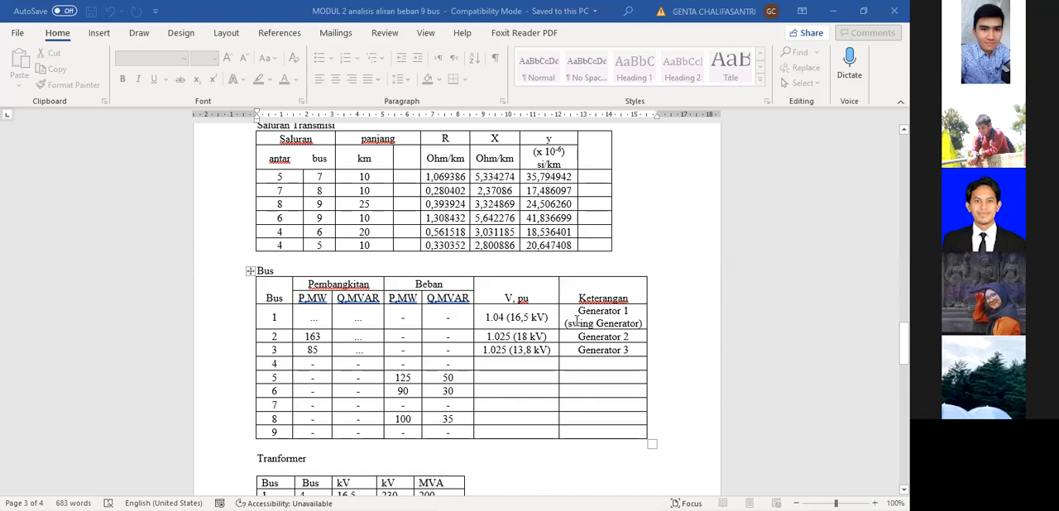
pyautogui.scroll(1, 577, 290)
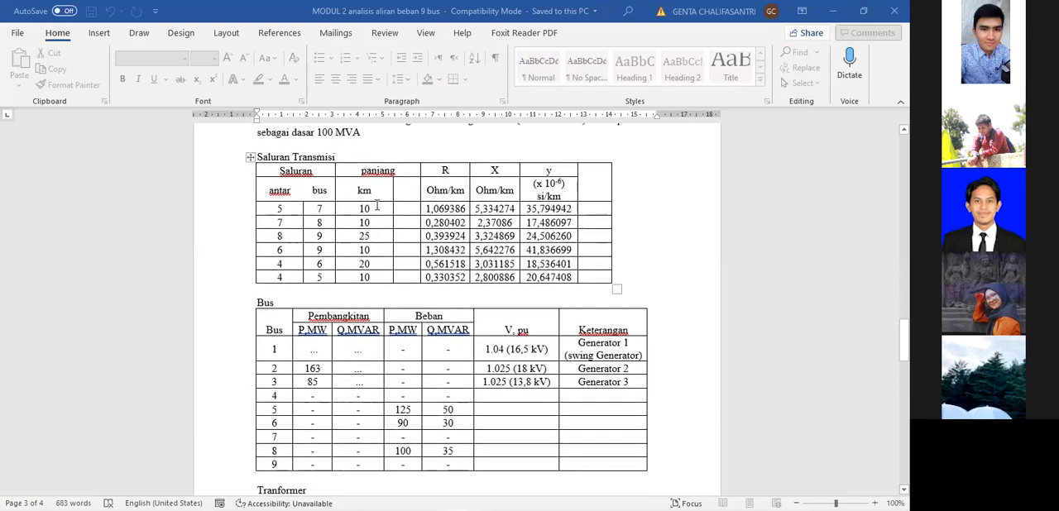
pyautogui.doubleClick(362, 278)
pyautogui.moveTo(354, 208); pyautogui.dragTo(384, 279)
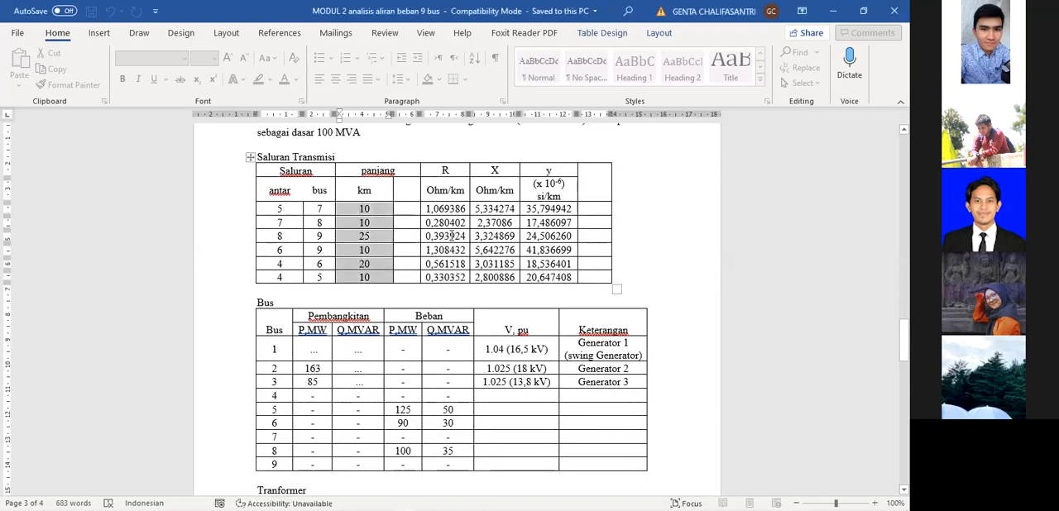
pyautogui.moveTo(427, 208); pyautogui.dragTo(453, 281)
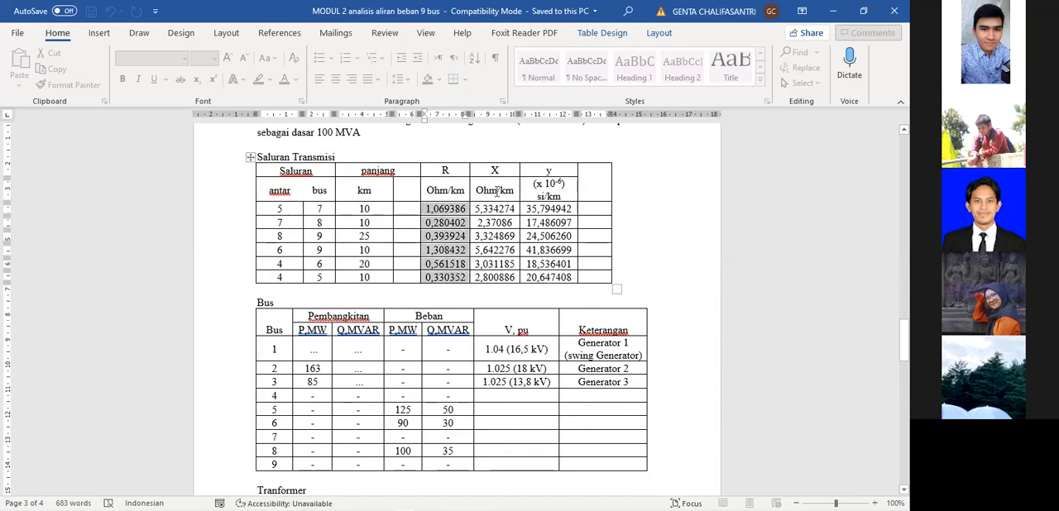
pyautogui.moveTo(476, 210); pyautogui.dragTo(506, 279)
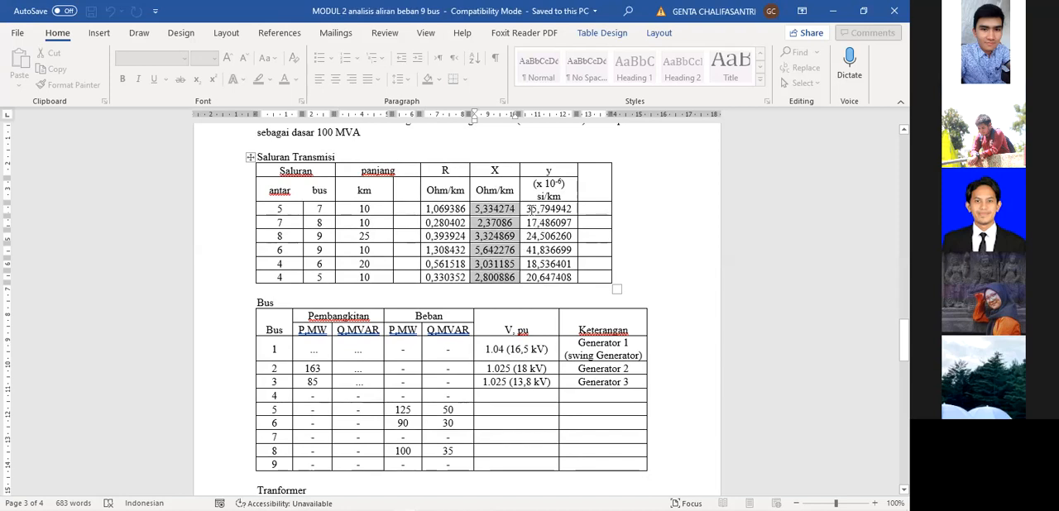
# Examine which buses each line connects in the Saluran Transmisi table, starting with lines 5–7 and 7–8.
pyautogui.click(278, 210)
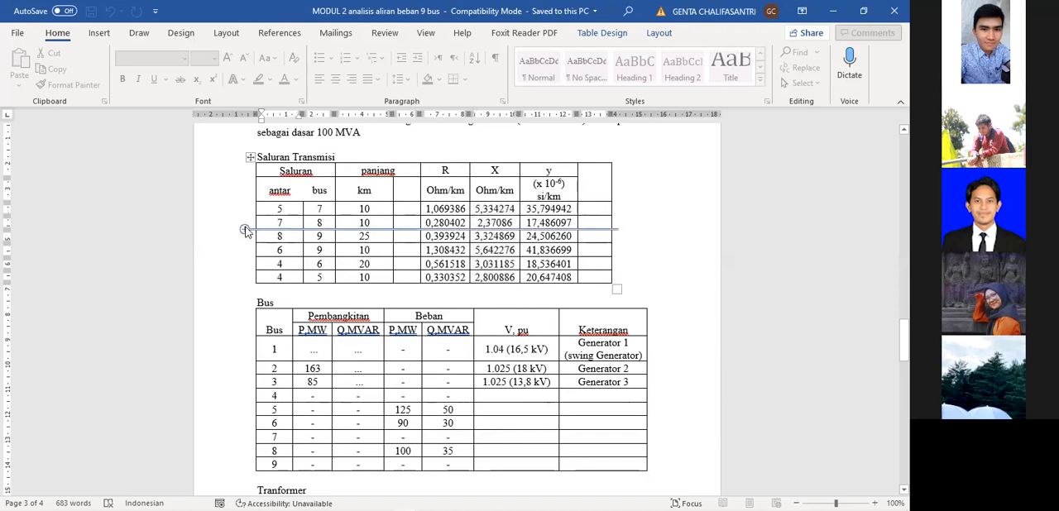
pyautogui.scroll(1, 369, 204)
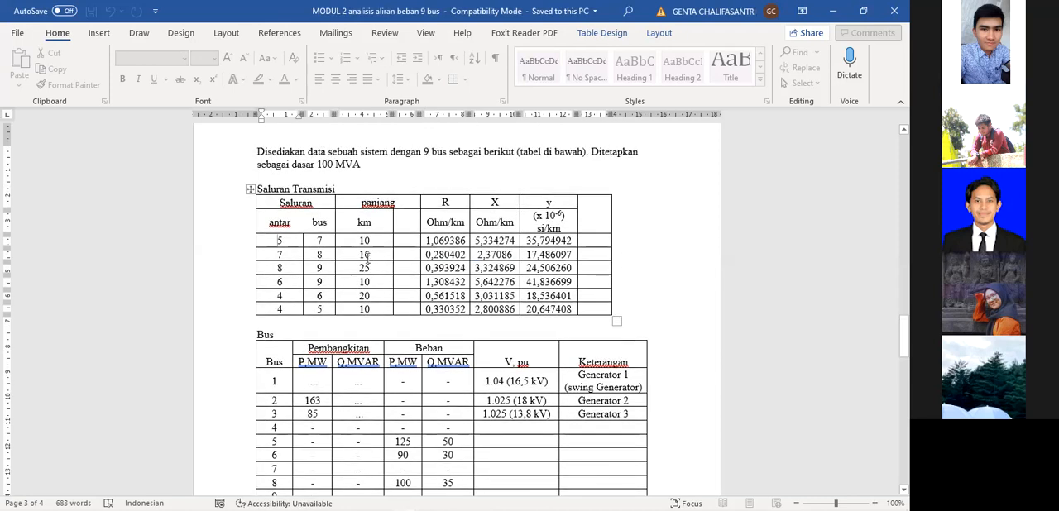
pyautogui.doubleClick(279, 241)
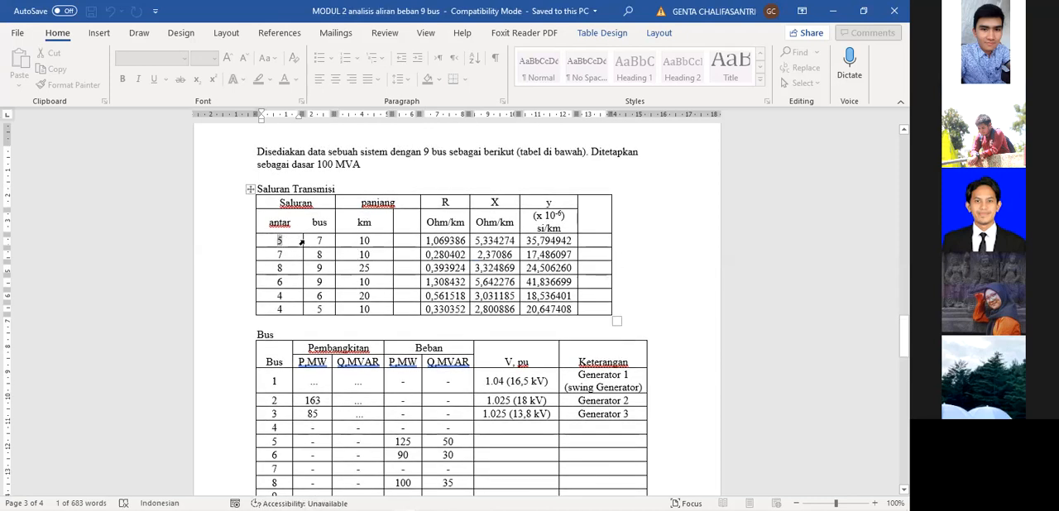
pyautogui.doubleClick(320, 240)
pyautogui.doubleClick(279, 255)
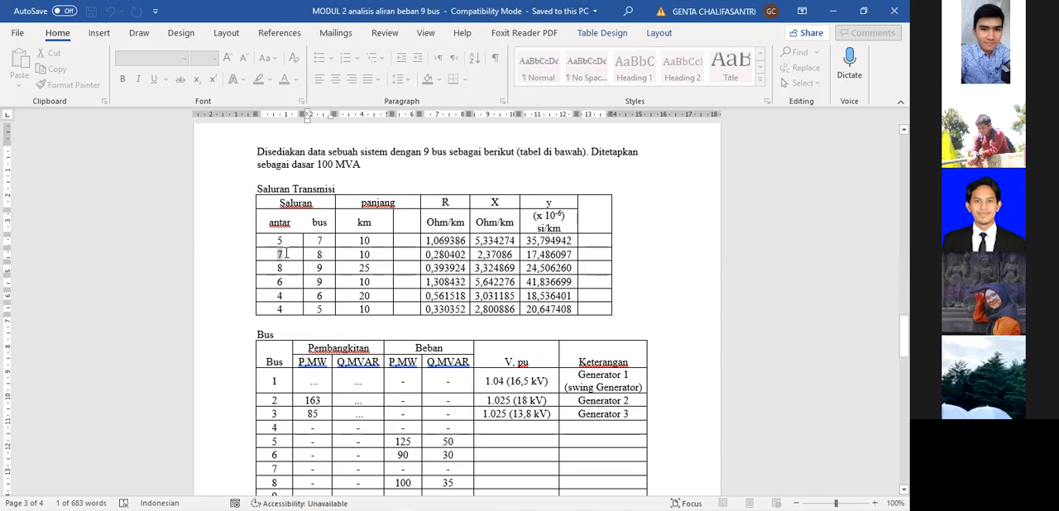
pyautogui.doubleClick(319, 255)
pyautogui.scroll(-2, 322, 278)
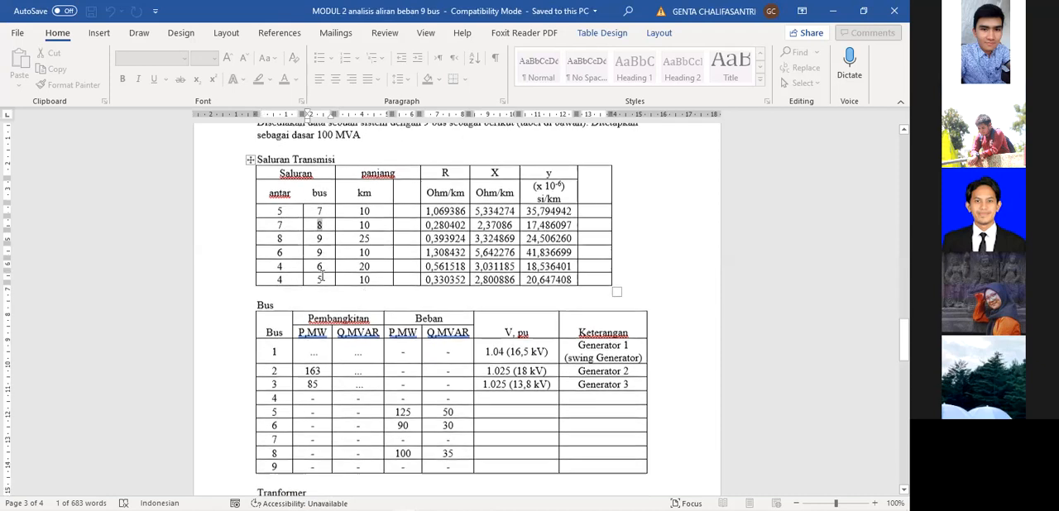
pyautogui.scroll(1, 464, 291)
pyautogui.scroll(-1, 463, 291)
pyautogui.scroll(1, 430, 302)
pyautogui.scroll(-1, 384, 312)
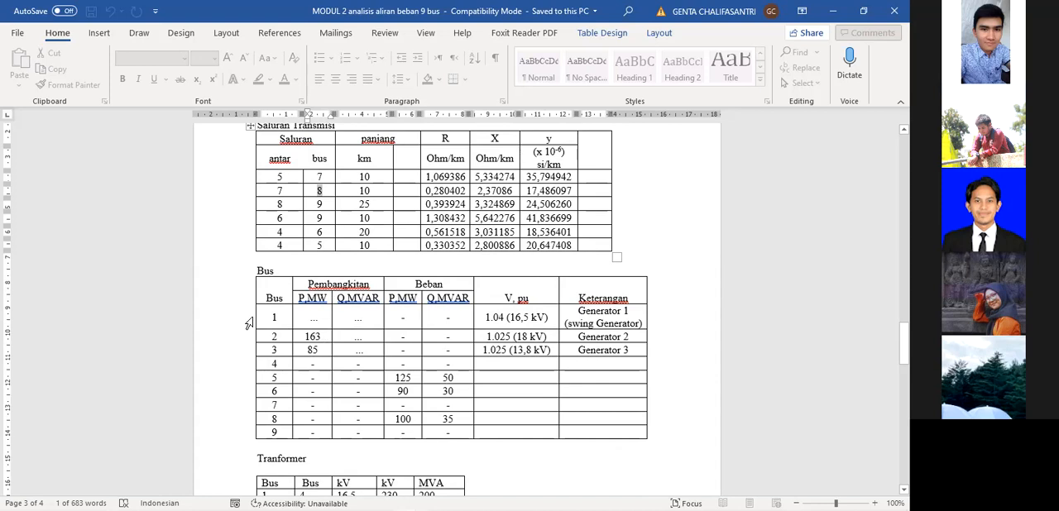
# Examine bus 1's generation and load entries and the generator remarks in the Bus table.
pyautogui.doubleClick(274, 316)
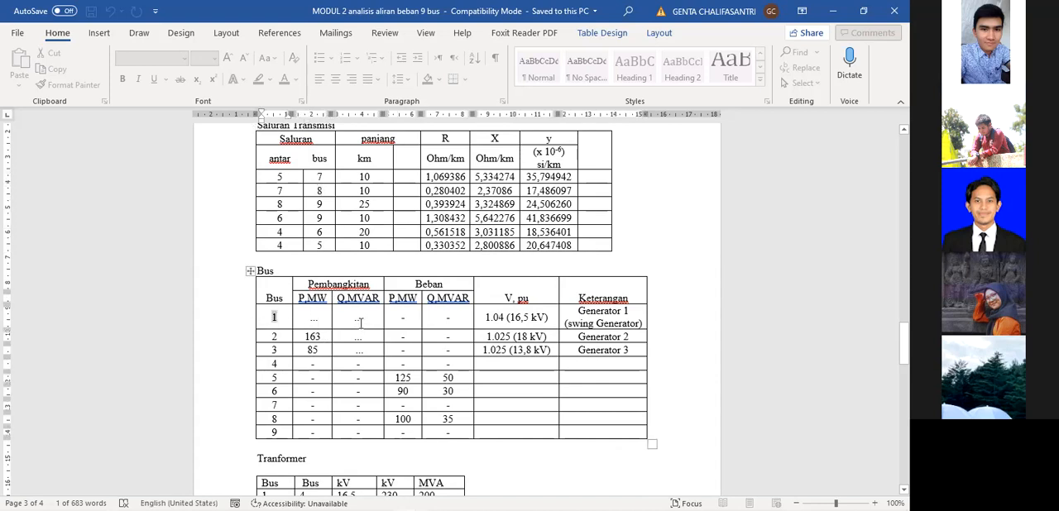
pyautogui.moveTo(303, 318); pyautogui.dragTo(459, 323)
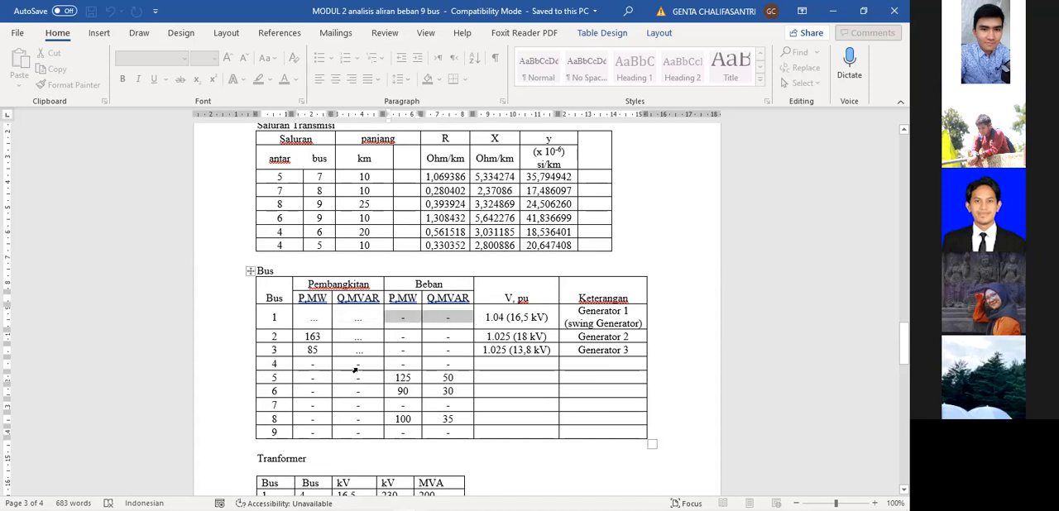
pyautogui.doubleClick(319, 318)
pyautogui.doubleClick(358, 318)
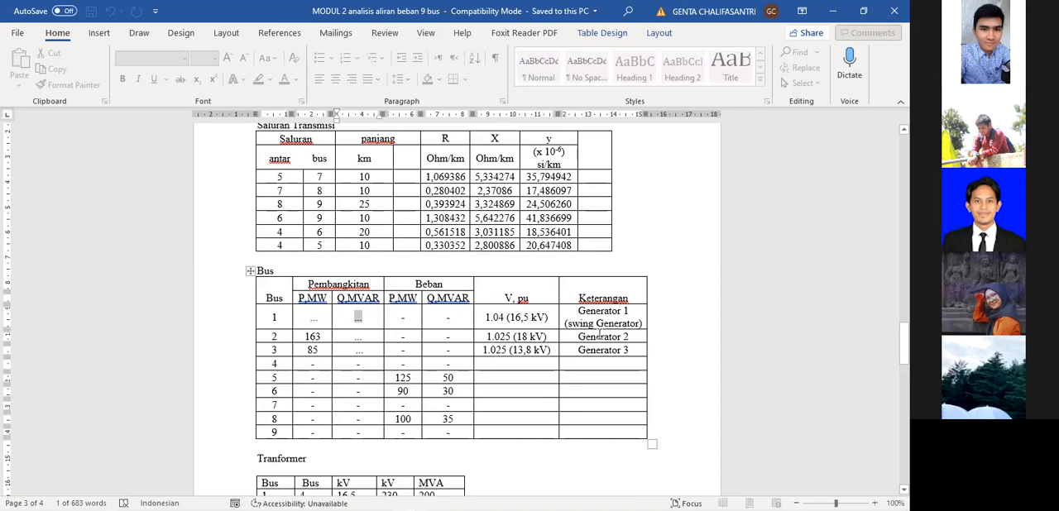
pyautogui.click(400, 317)
pyautogui.doubleClick(448, 317)
pyautogui.click(642, 335)
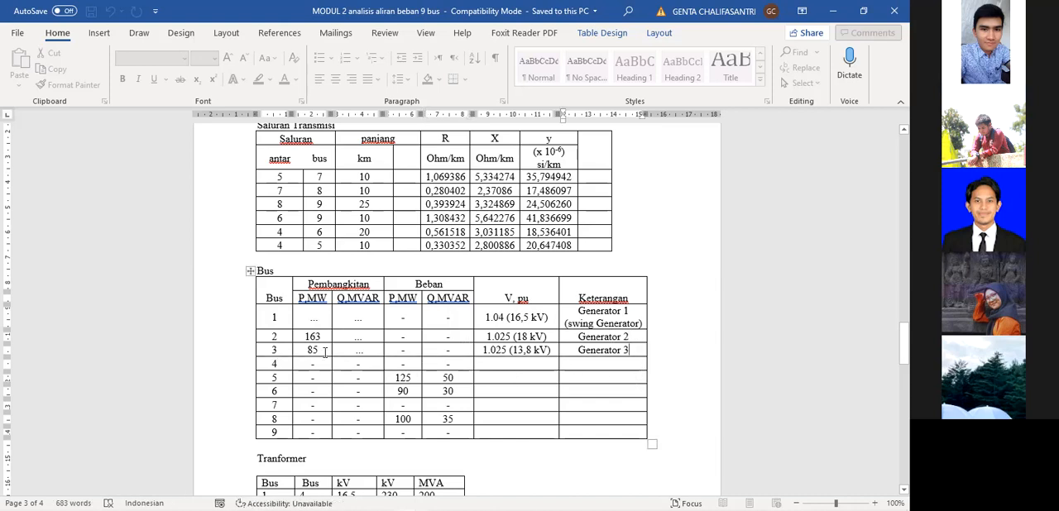
# Examine the generation entries for buses 2 and 3 in the Bus table.
pyautogui.scroll(-1, 320, 313)
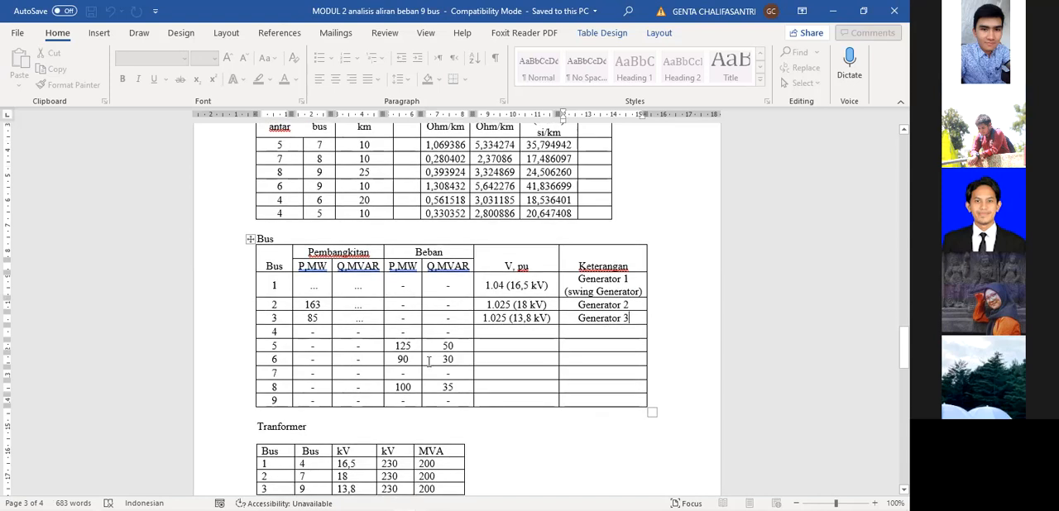
pyautogui.doubleClick(281, 306)
pyautogui.moveTo(285, 306); pyautogui.dragTo(313, 320)
pyautogui.doubleClick(280, 304)
pyautogui.doubleClick(280, 317)
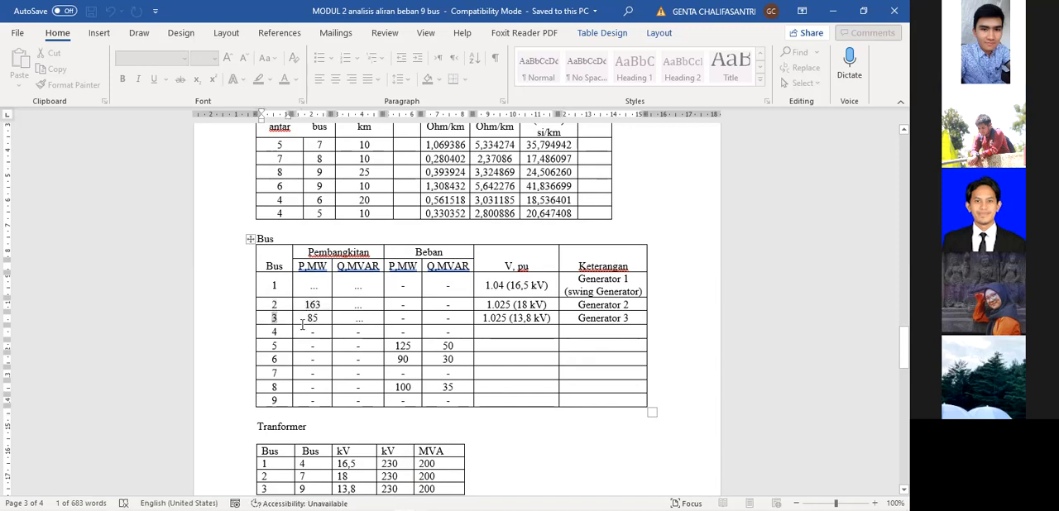
# Examine the Bus table's entries for bus 4 and the P and Q load values for bus 5.
pyautogui.scroll(-1, 400, 359)
pyautogui.moveTo(304, 303); pyautogui.dragTo(451, 303)
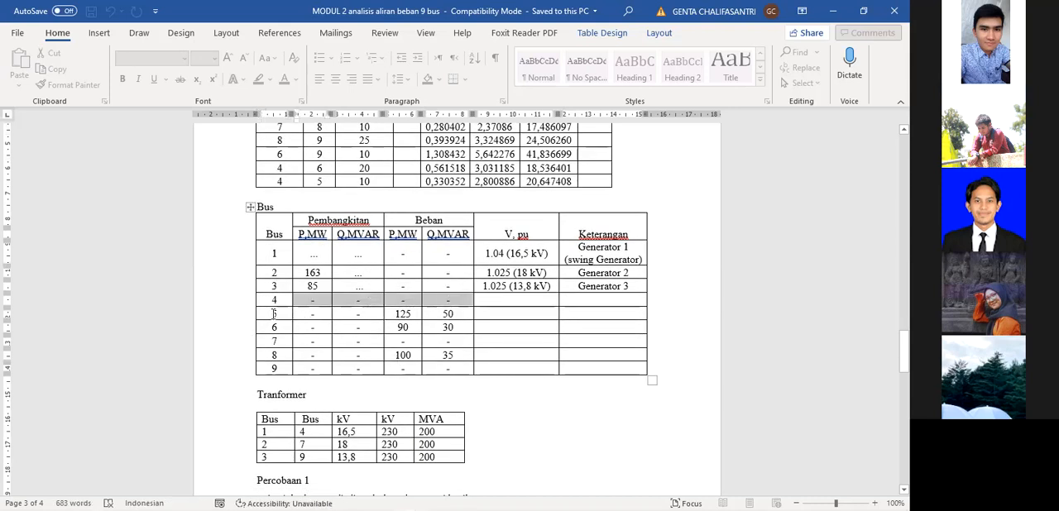
pyautogui.doubleClick(274, 314)
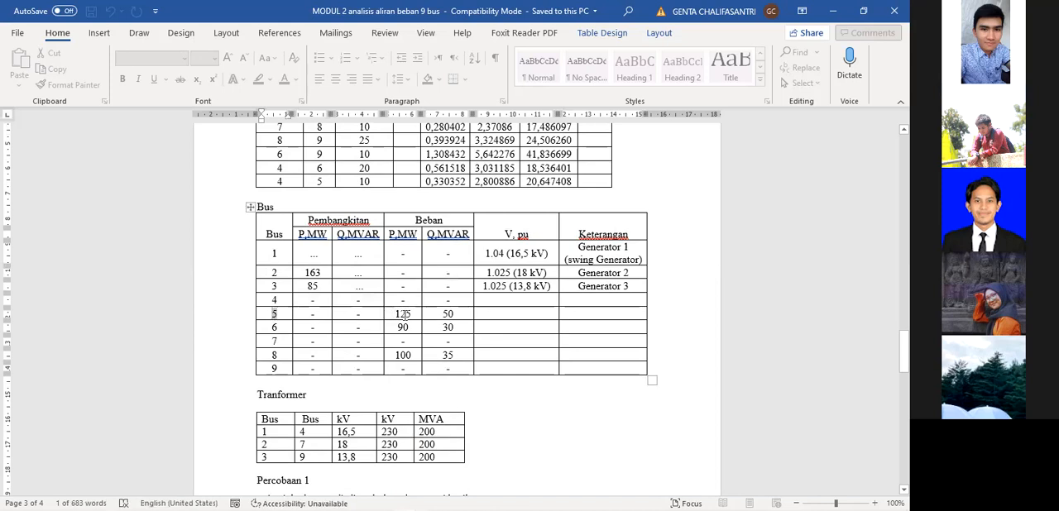
pyautogui.scroll(2, 400, 313)
pyautogui.scroll(-2, 422, 339)
pyautogui.moveTo(394, 314); pyautogui.dragTo(414, 315)
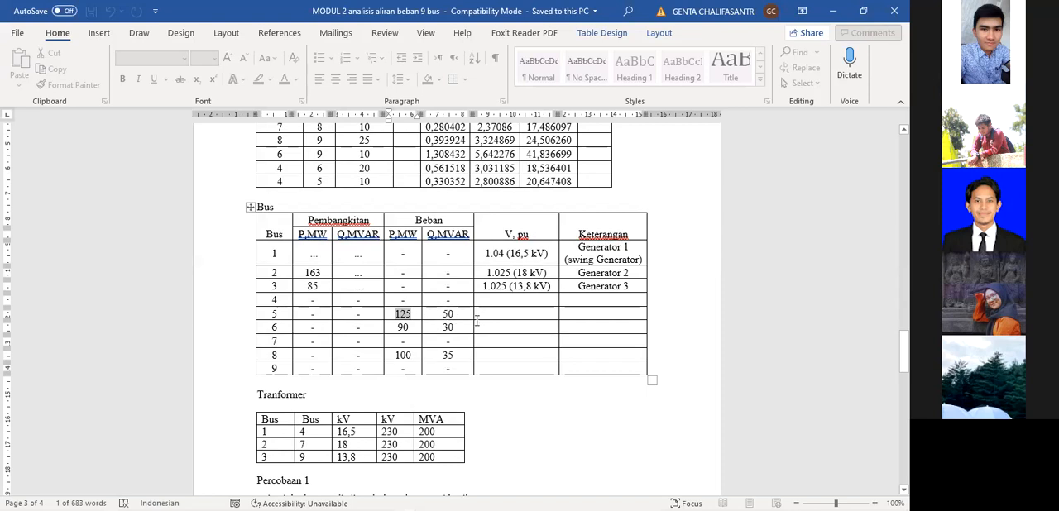
pyautogui.doubleClick(447, 315)
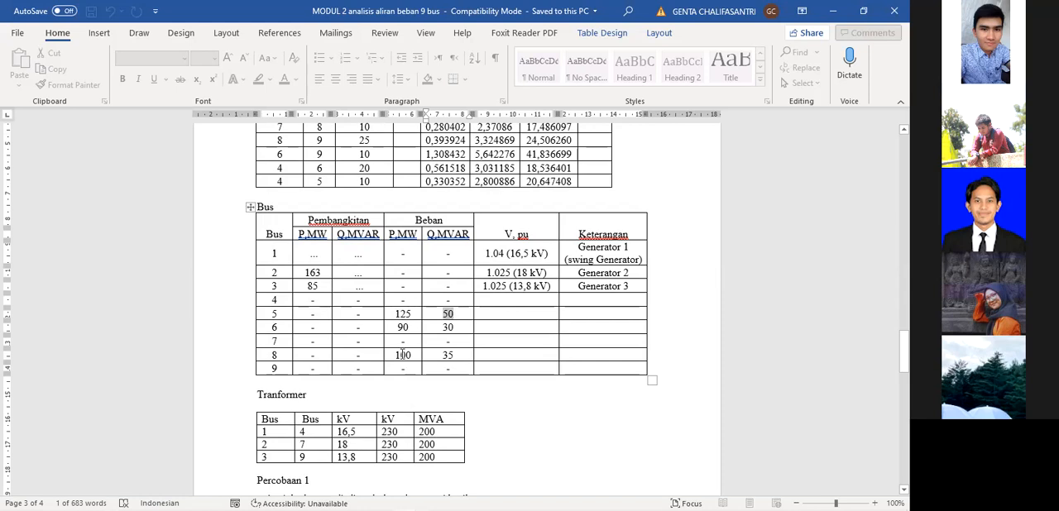
# Examine the Tranformer table's bus connections, kV ratings and MVA ratings.
pyautogui.scroll(-2, 457, 357)
pyautogui.scroll(2, 457, 356)
pyautogui.scroll(-2, 446, 358)
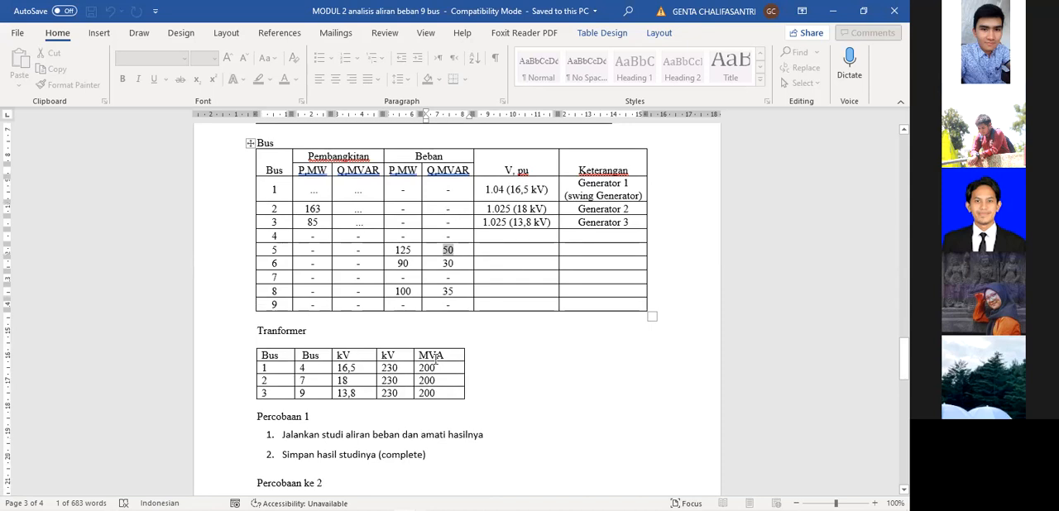
pyautogui.scroll(-3, 402, 340)
pyautogui.scroll(2, 418, 327)
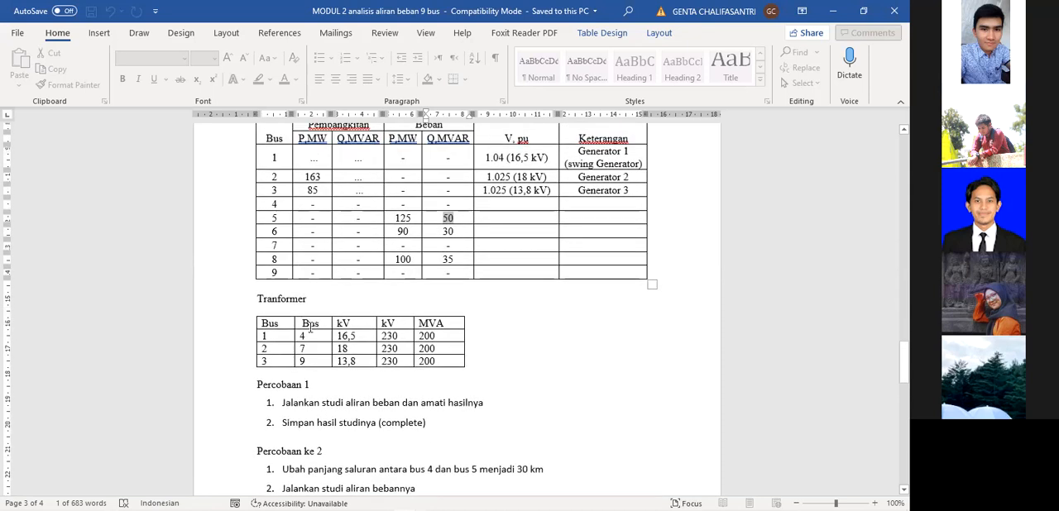
pyautogui.scroll(2, 372, 288)
pyautogui.scroll(-2, 331, 306)
pyautogui.scroll(-1, 297, 363)
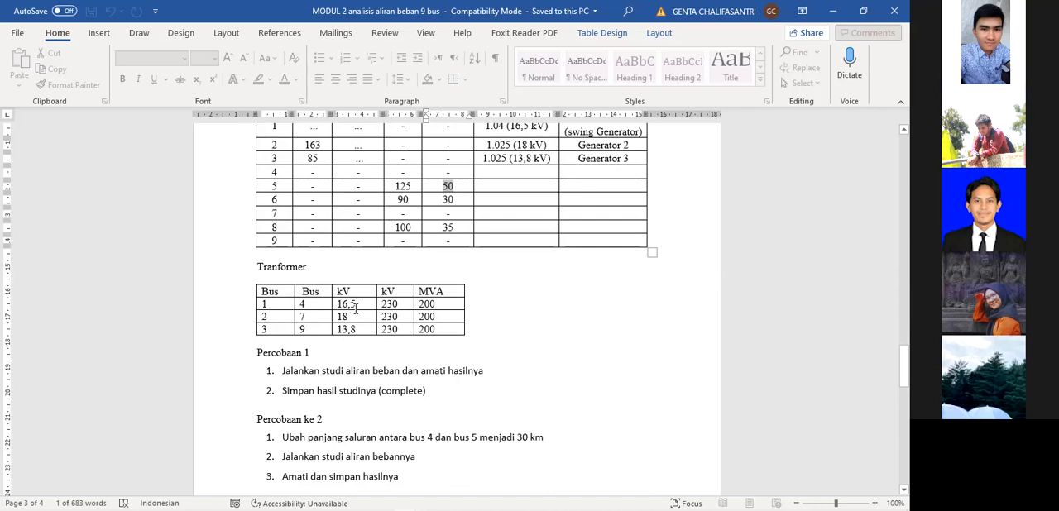
pyautogui.moveTo(356, 309); pyautogui.dragTo(451, 330)
pyautogui.click(486, 354)
# Read the instructions for Percobaan 1 and Percobaan ke 2 in the module document.
pyautogui.scroll(-1, 491, 363)
pyautogui.scroll(-1, 491, 363)
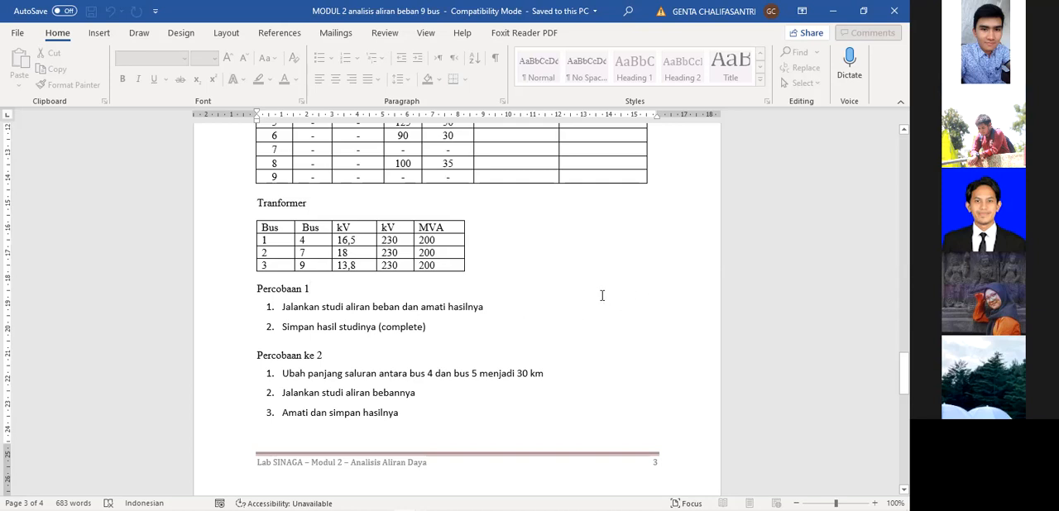
pyautogui.scroll(-1, 499, 302)
pyautogui.scroll(-1, 499, 302)
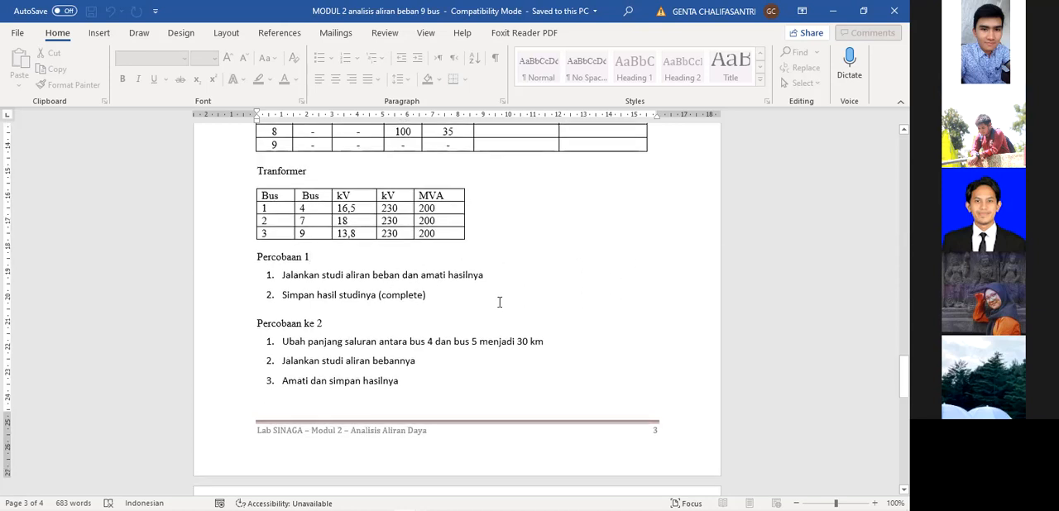
pyautogui.scroll(-2, 507, 308)
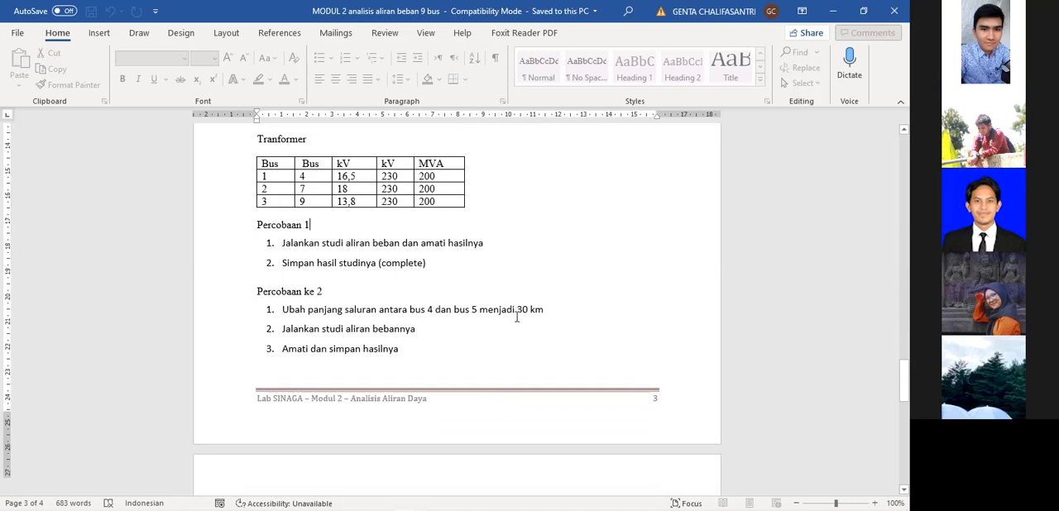
pyautogui.scroll(10, 515, 314)
pyautogui.scroll(-2, 390, 299)
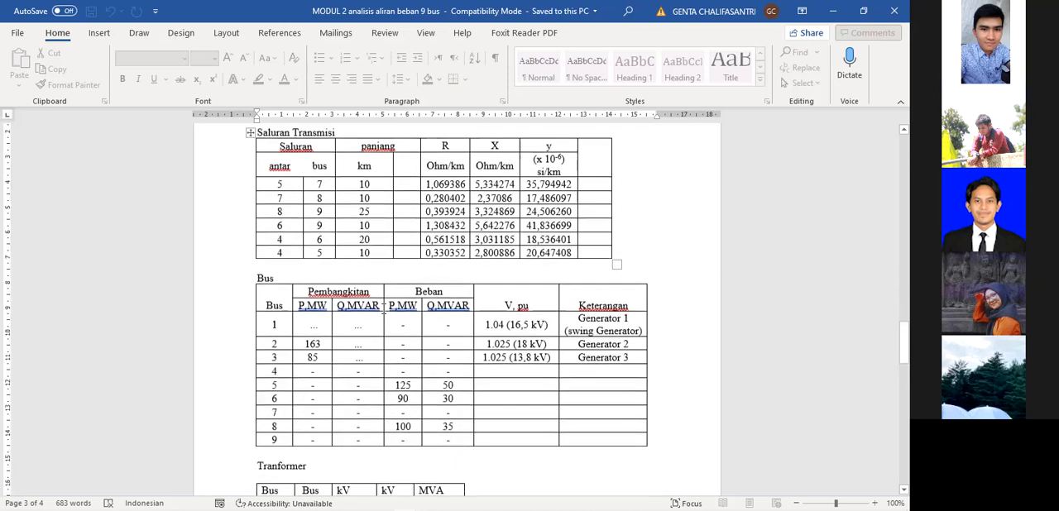
# Check the length of the line between buses 4 and 5 in the Saluran Transmisi table against the Percobaan ke 2 instructions.
pyautogui.moveTo(281, 245); pyautogui.dragTo(581, 239)
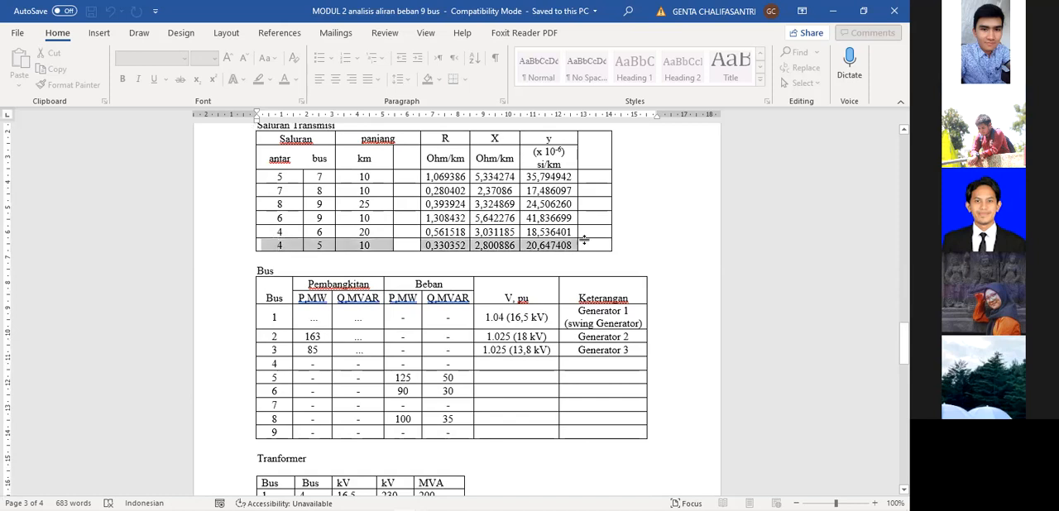
pyautogui.click(370, 245)
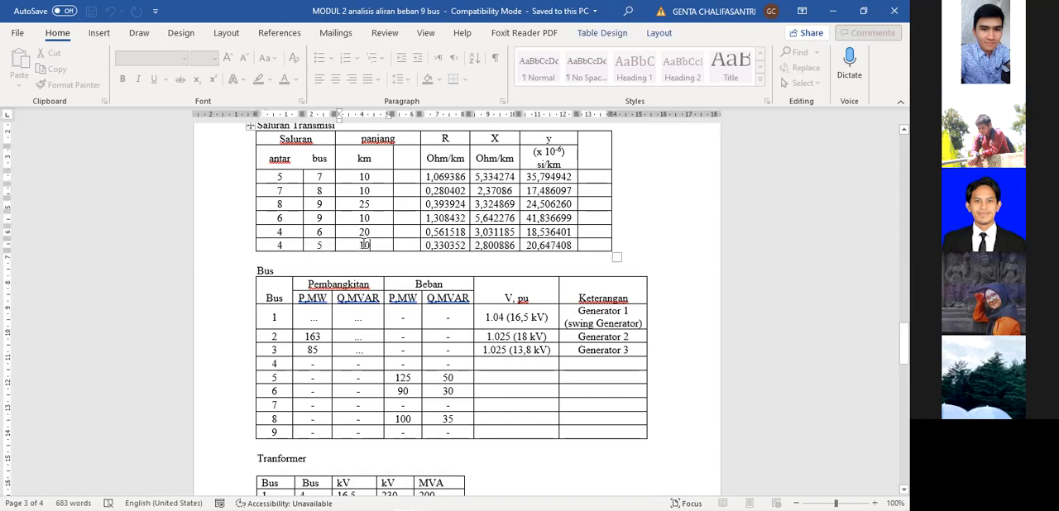
pyautogui.doubleClick(367, 245)
pyautogui.scroll(-3, 405, 302)
pyautogui.scroll(-6, 405, 303)
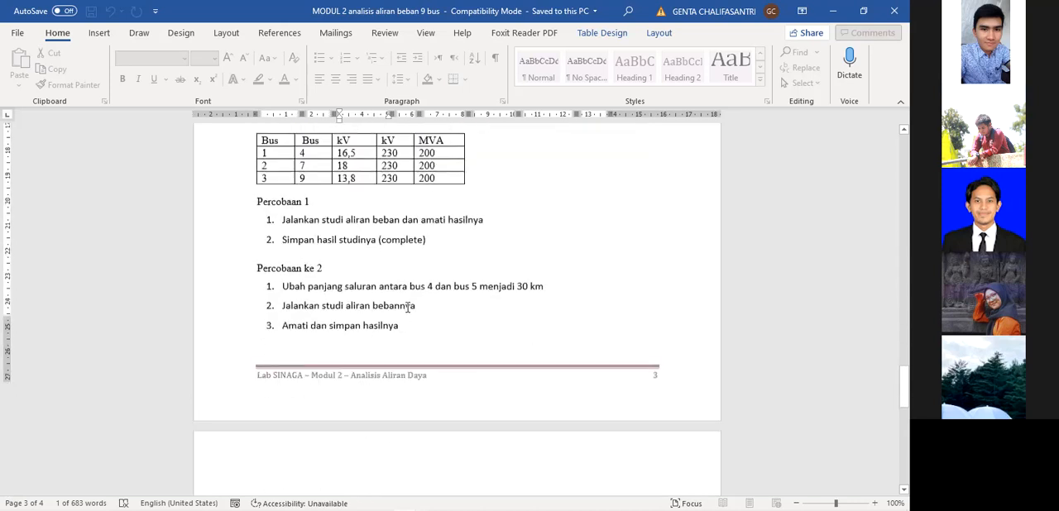
# Read the instructions for Percobaan ke 3 and Percobaan ke 4.
pyautogui.scroll(-1, 433, 322)
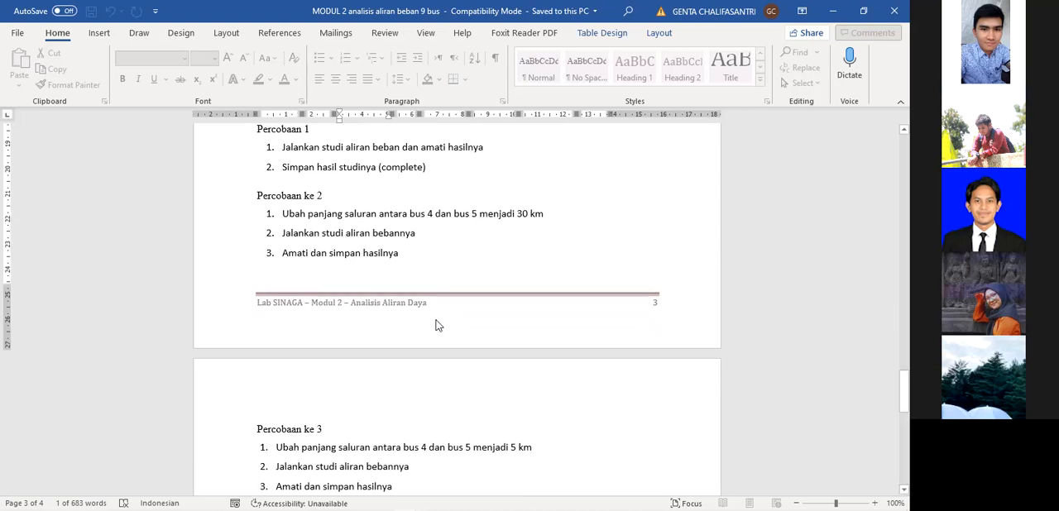
pyautogui.scroll(-2, 450, 348)
pyautogui.scroll(2, 443, 297)
pyautogui.scroll(-2, 488, 348)
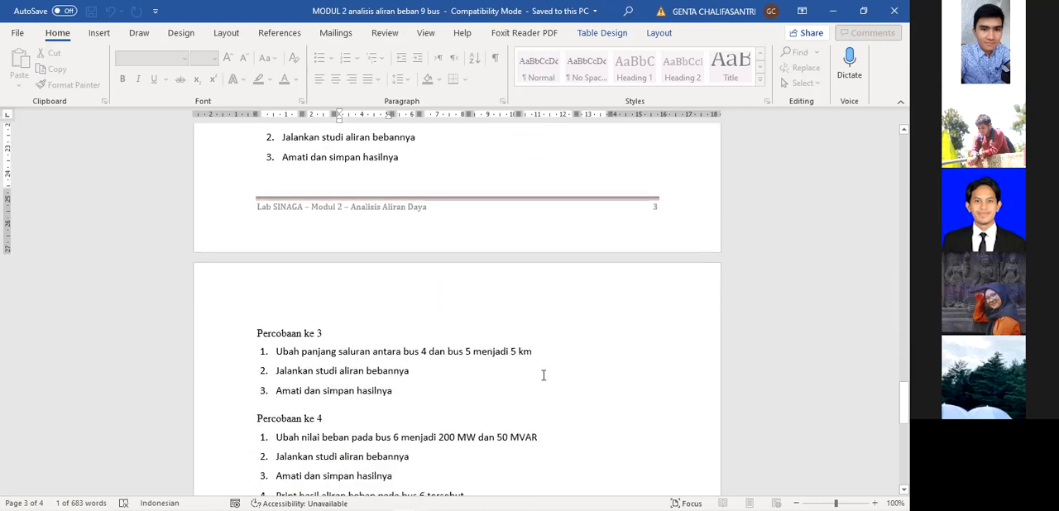
pyautogui.scroll(-1, 543, 375)
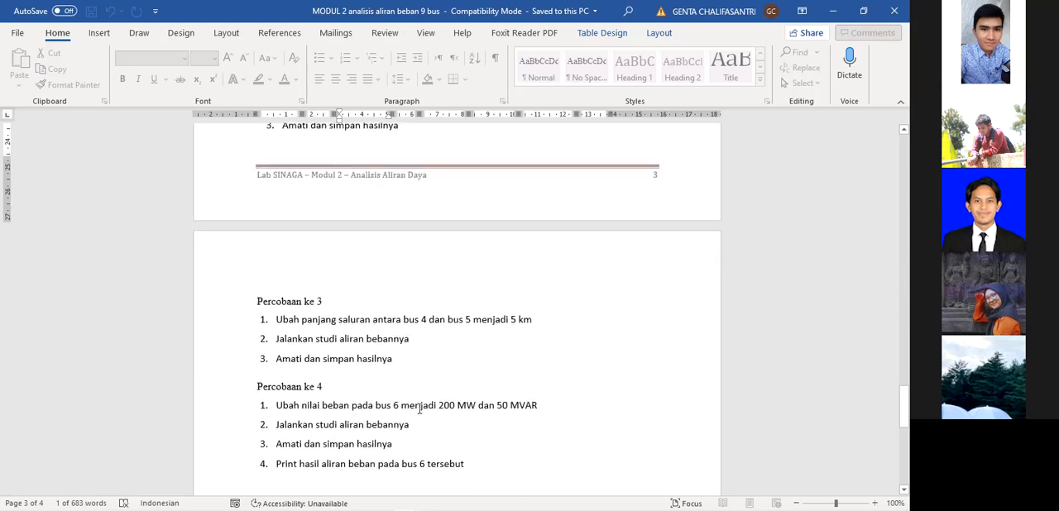
pyautogui.scroll(-5, 422, 407)
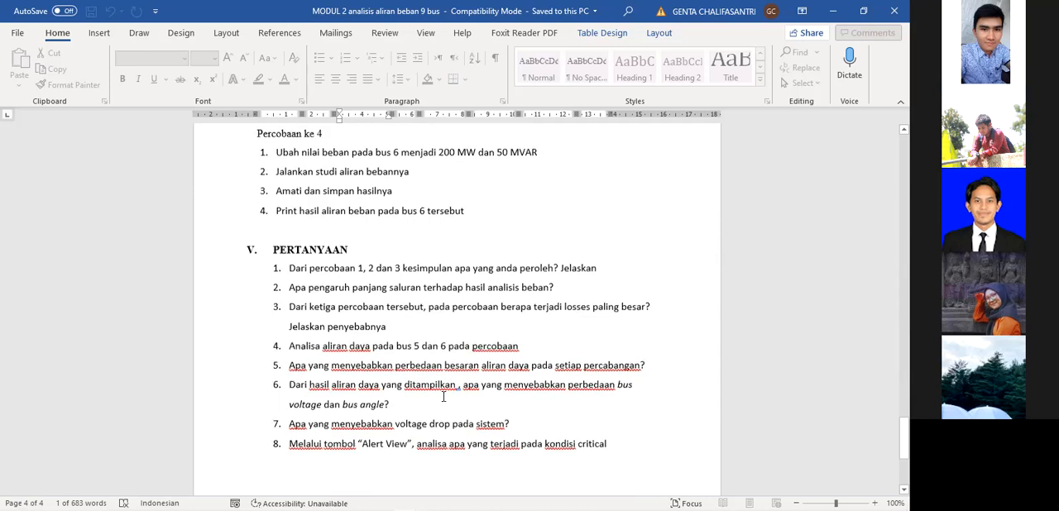
# Read through the questions in section V, PERTANYAAN, and return to the Saluran Transmisi data table.
pyautogui.scroll(-1, 444, 397)
pyautogui.moveTo(369, 256); pyautogui.dragTo(608, 405)
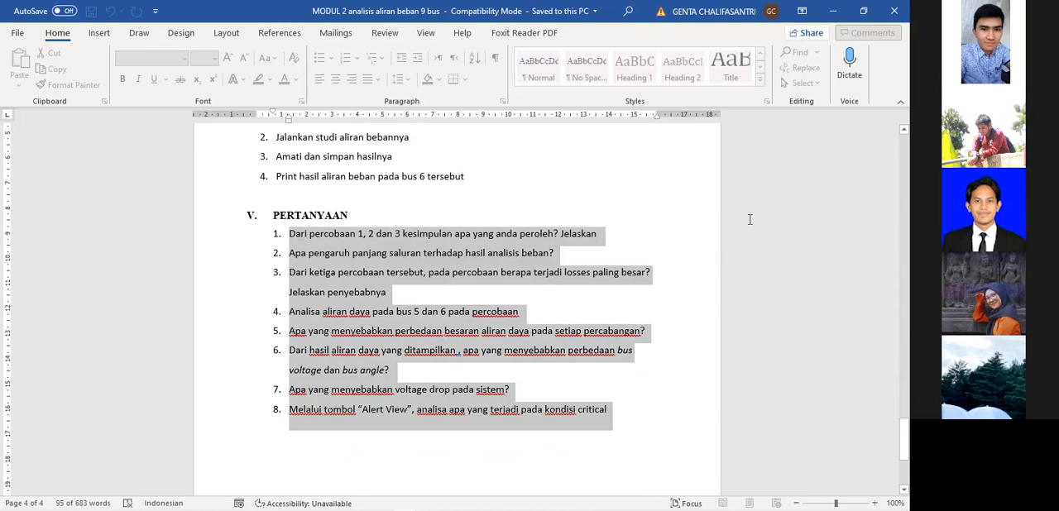
pyautogui.scroll(-4, 406, 291)
pyautogui.scroll(9, 406, 292)
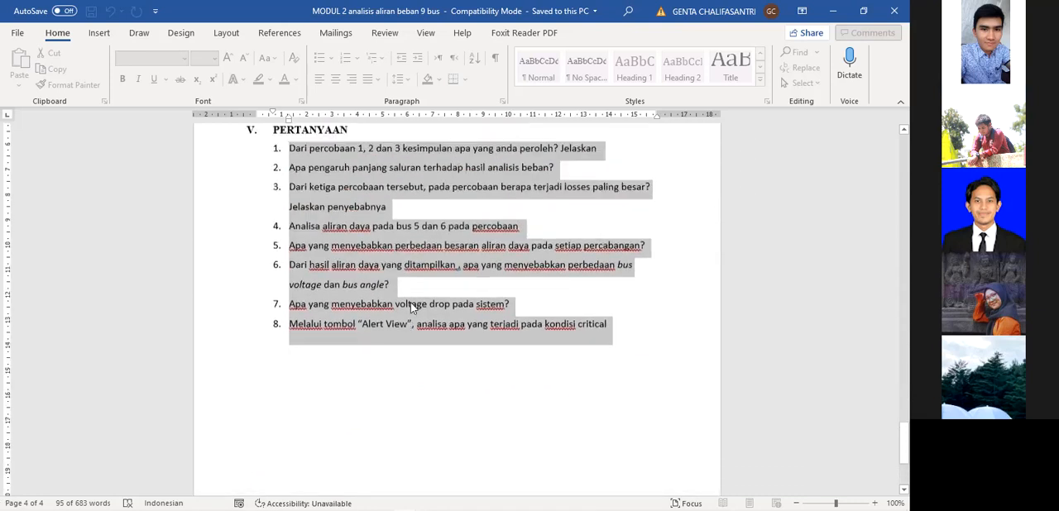
pyautogui.click(420, 307)
pyautogui.scroll(5, 456, 267)
pyautogui.scroll(15, 472, 287)
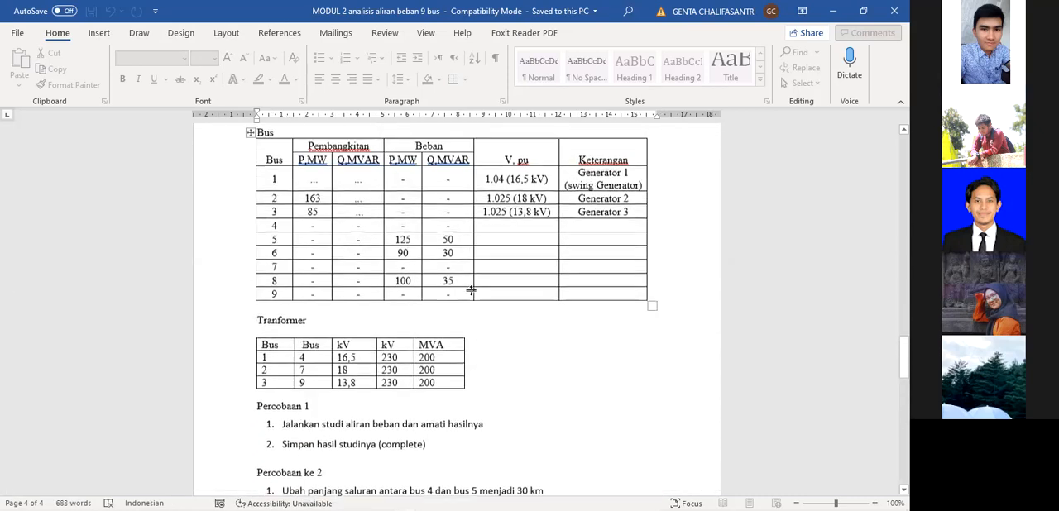
pyautogui.scroll(-4, 471, 291)
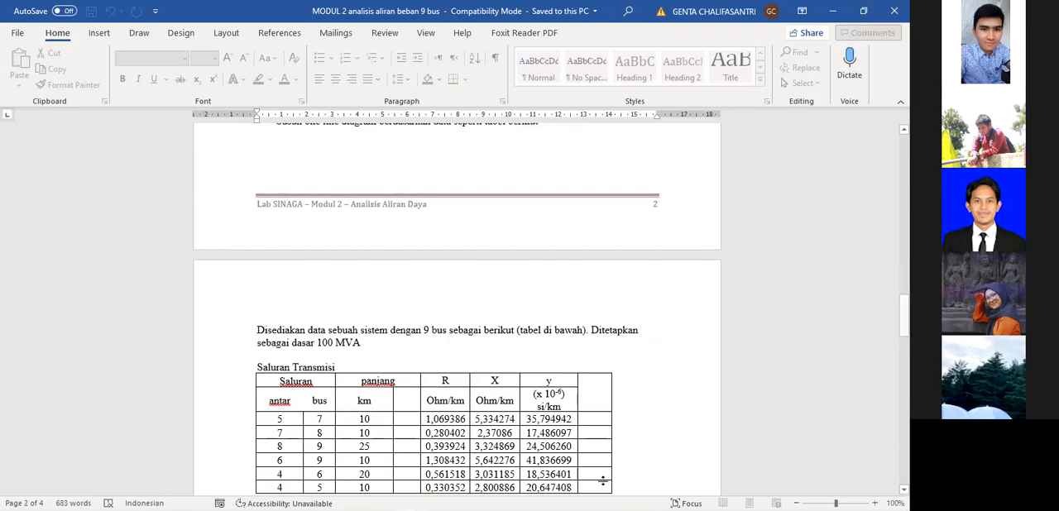
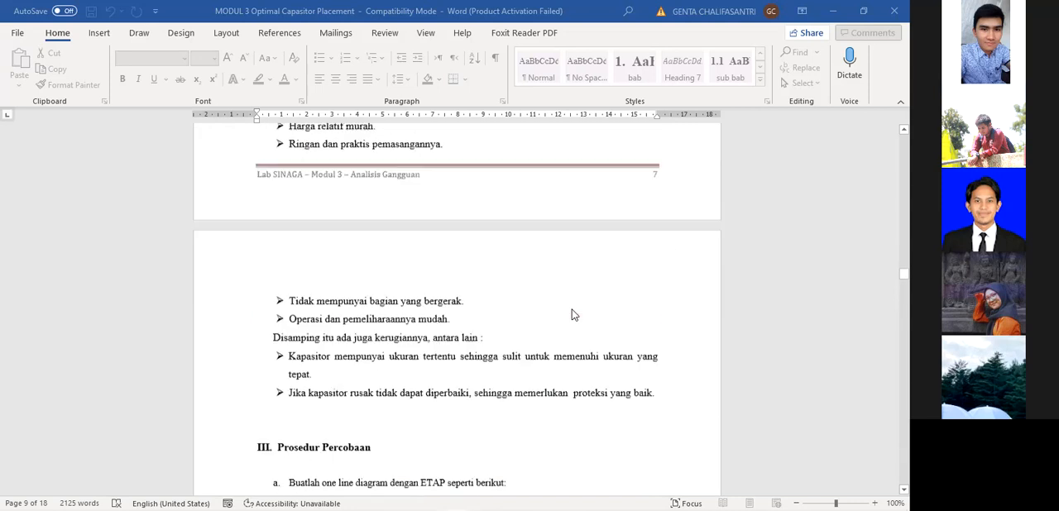
pyautogui.scroll(-7, 577, 309)
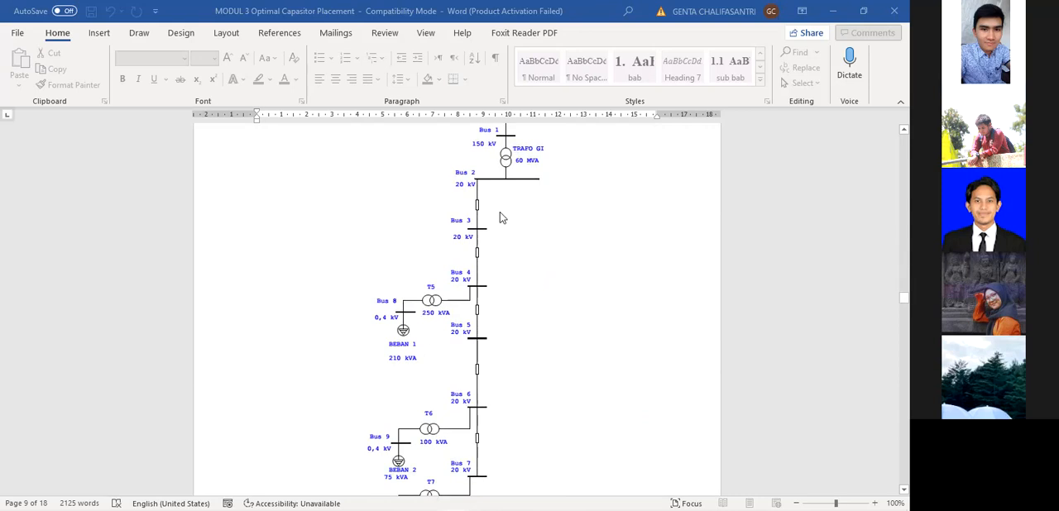
# Examine the one-line diagram under section III, Prosedur Percobaan, from the grid down to the load buses.
pyautogui.scroll(1, 520, 206)
pyautogui.scroll(-1, 508, 260)
pyautogui.scroll(2, 546, 256)
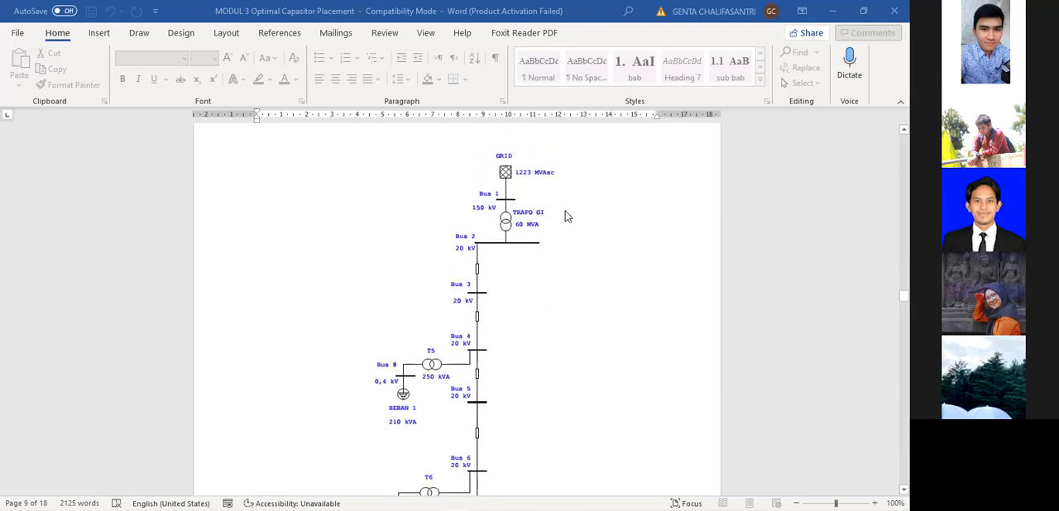
pyautogui.scroll(-1, 651, 246)
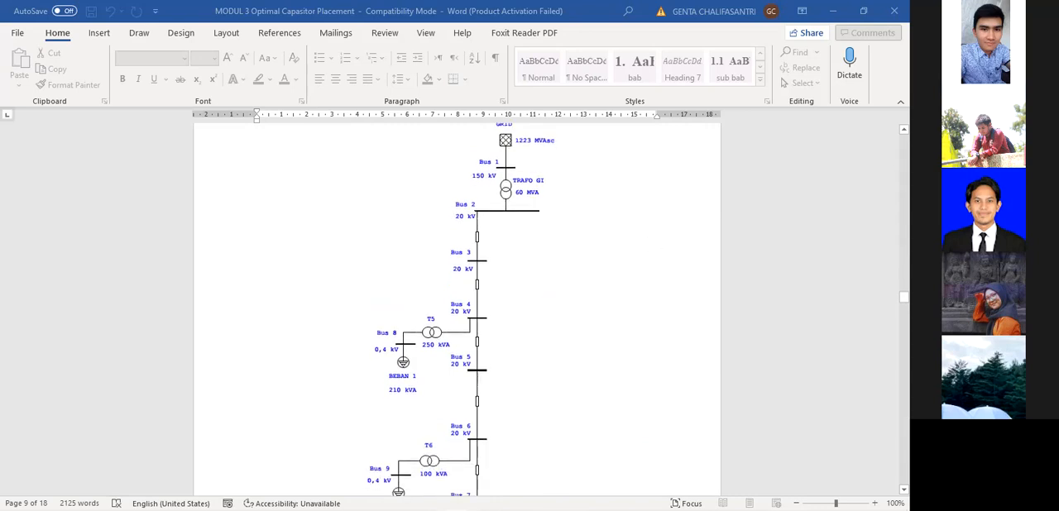
pyautogui.scroll(1, 841, 161)
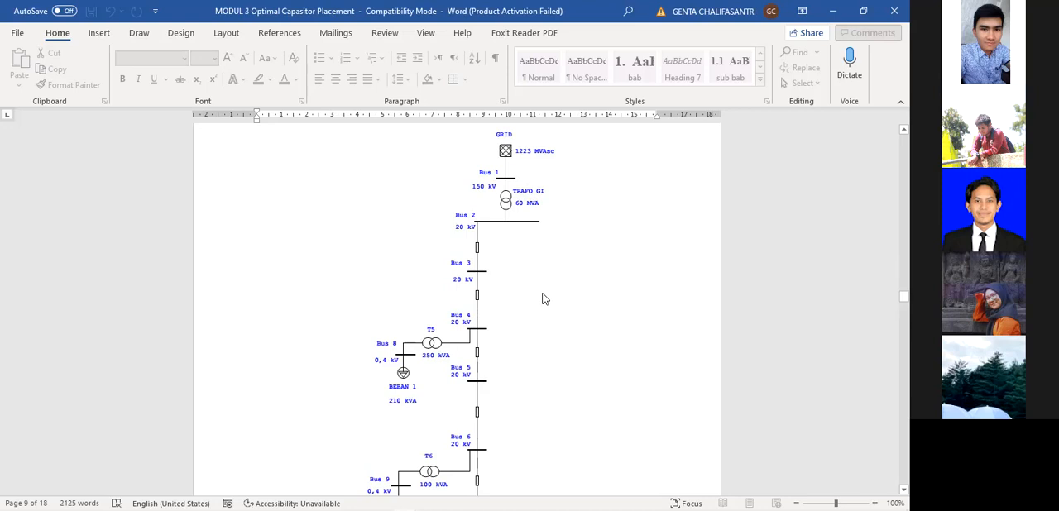
# Switch to ETAP and place a power grid element in the open area of the one-line diagram near Bus3.
pyautogui.hotkey('alt', 'Tab')
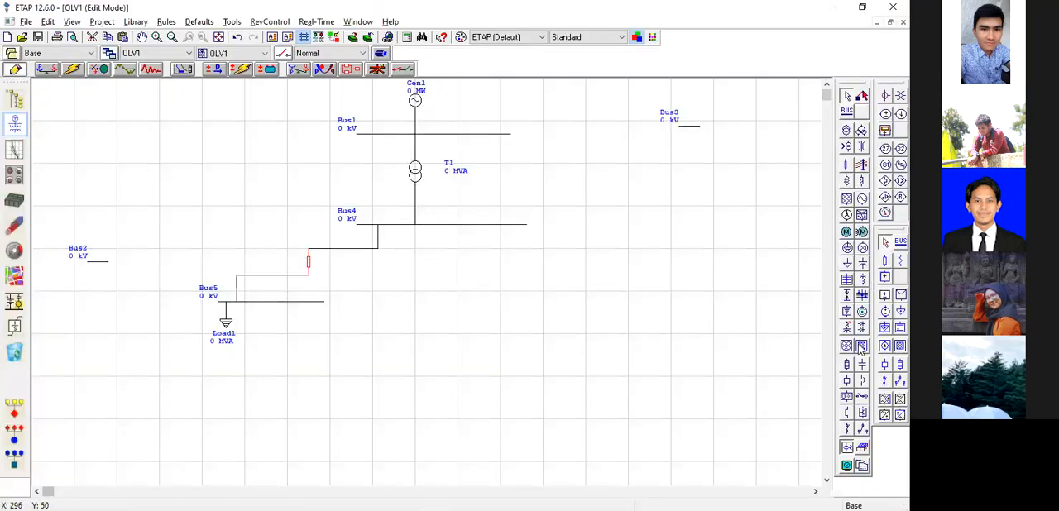
pyautogui.click(846, 198)
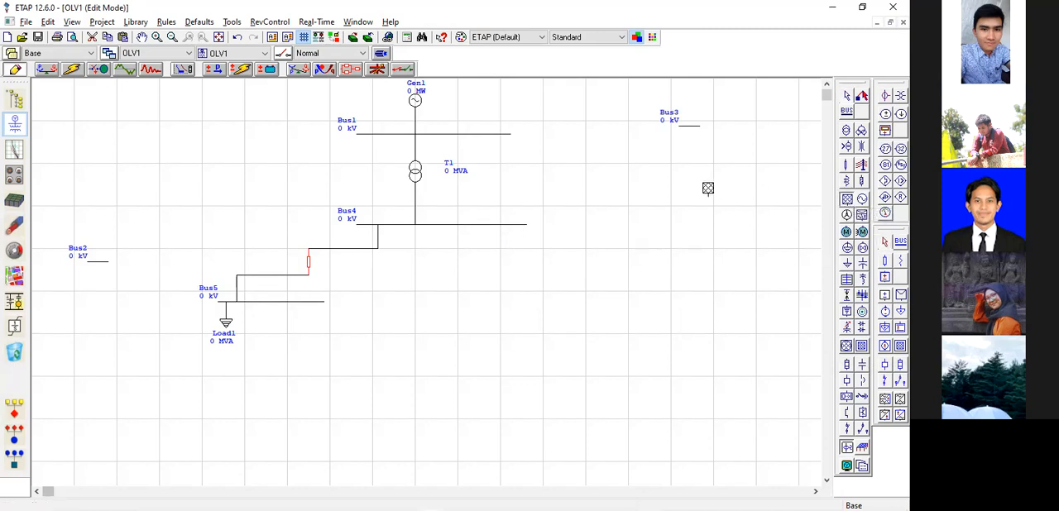
pyautogui.click(654, 170)
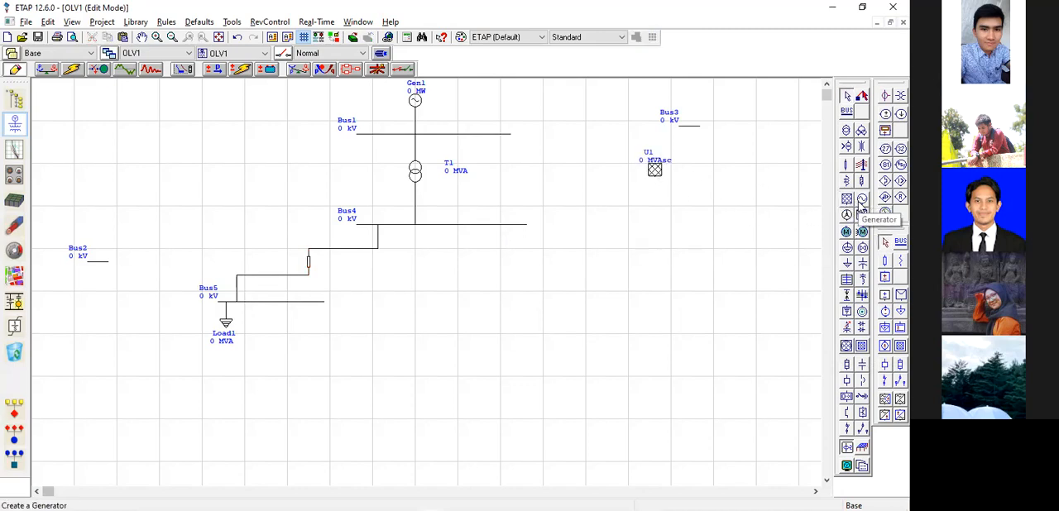
pyautogui.moveTo(654, 170); pyautogui.dragTo(599, 199)
pyautogui.click(589, 200)
# Reposition the power grid element in the free space below Bus3.
pyautogui.click(156, 37)
pyautogui.click(608, 174)
pyautogui.click(157, 37)
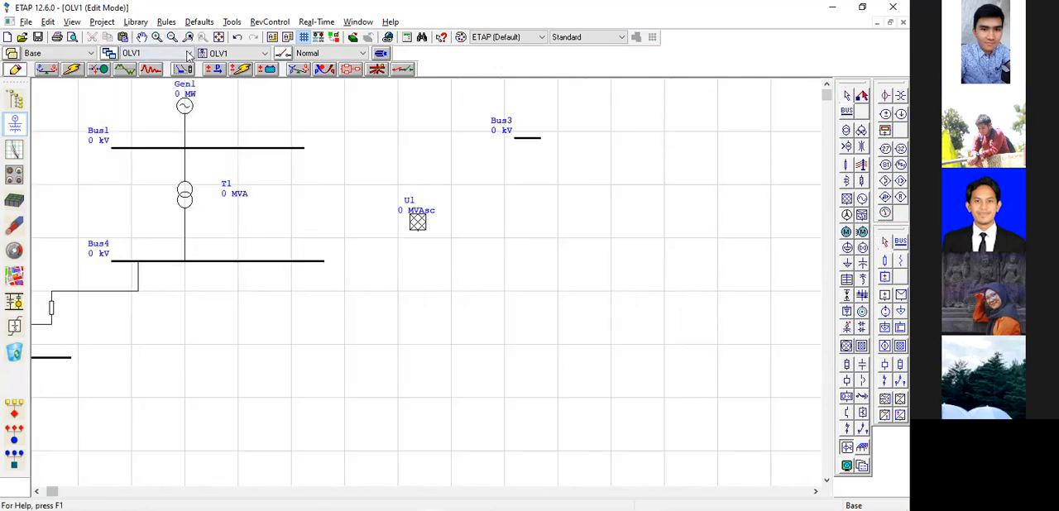
pyautogui.click(413, 182)
pyautogui.moveTo(443, 253); pyautogui.dragTo(519, 273)
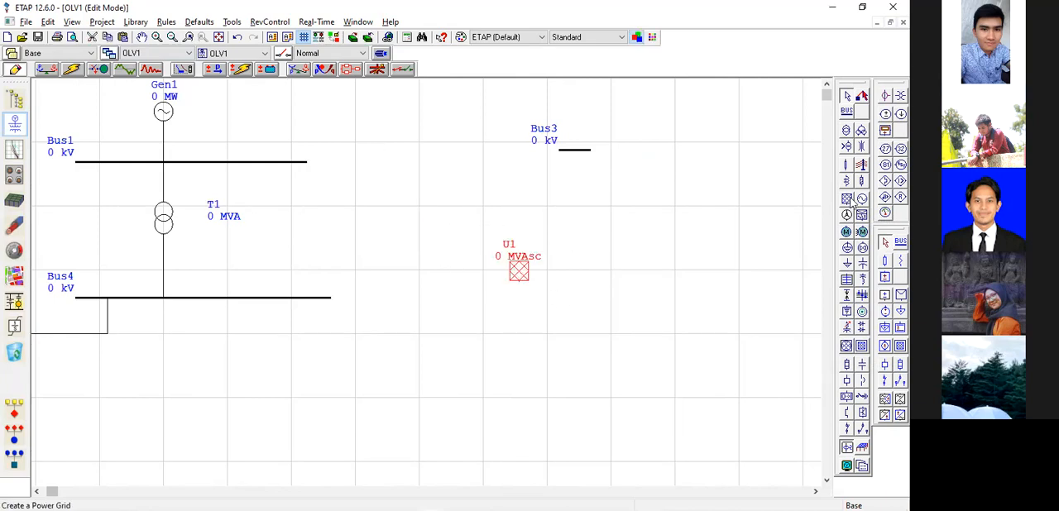
pyautogui.click(495, 241)
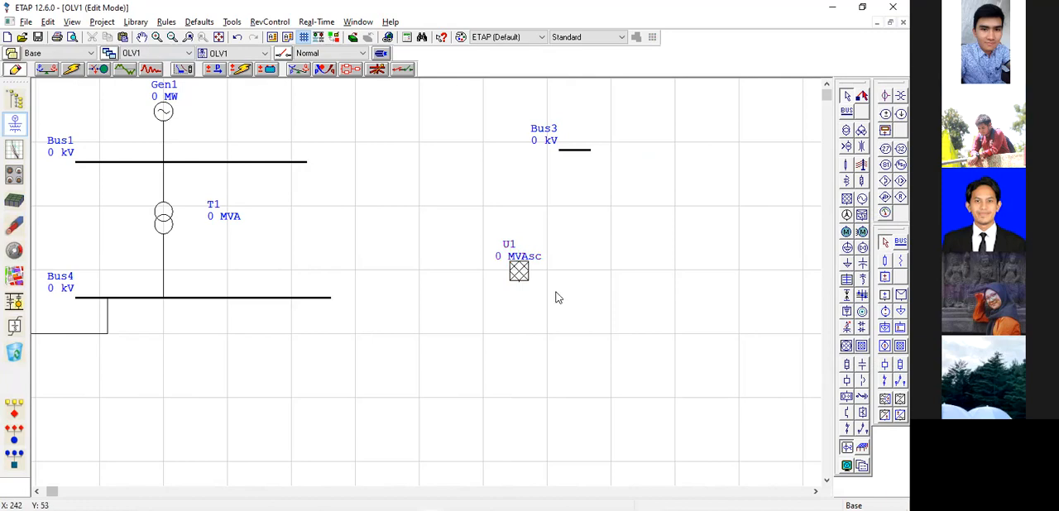
pyautogui.click(518, 270)
pyautogui.click(520, 302)
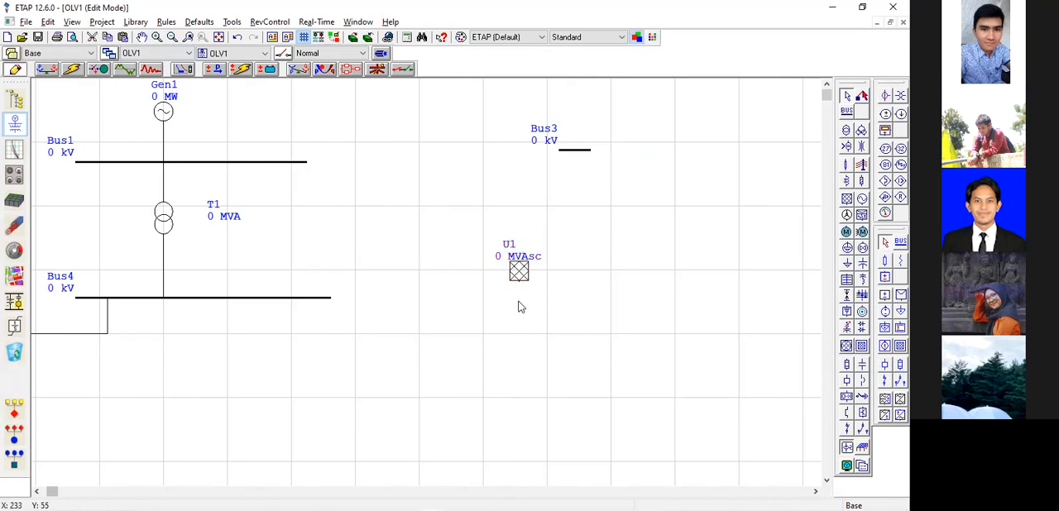
# Switch to the MODUL 3 document in Word and examine the Data grid ratings in the Power Grid Editor figure.
pyautogui.hotkey('alt', 'Tab')
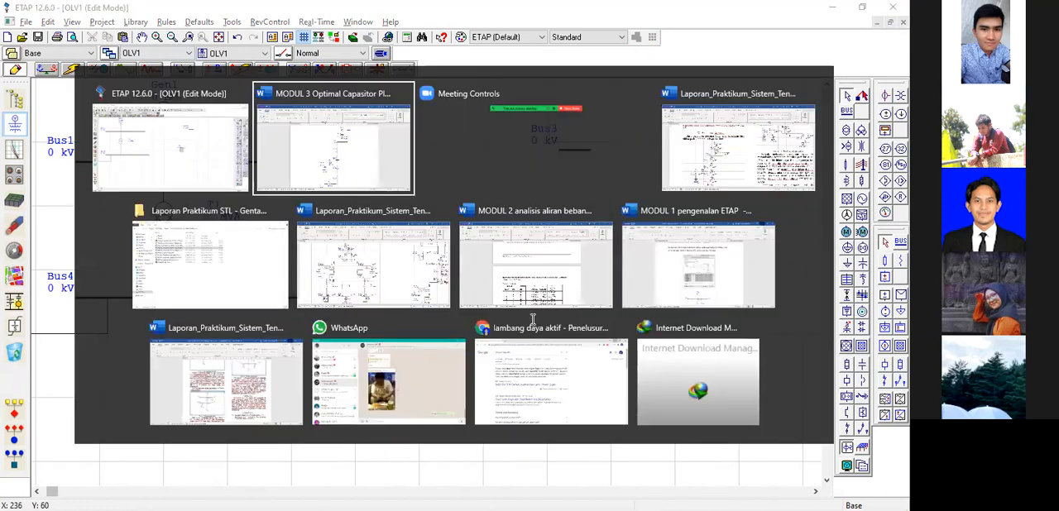
pyautogui.scroll(-5, 530, 298)
pyautogui.scroll(3, 470, 274)
pyautogui.scroll(-10, 468, 276)
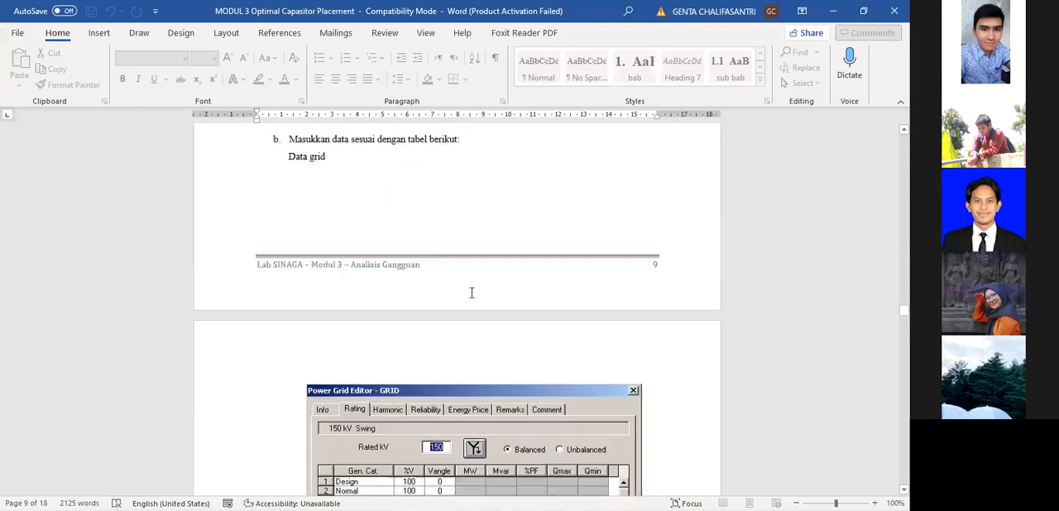
pyautogui.scroll(-4, 472, 293)
pyautogui.scroll(-1, 718, 296)
pyautogui.scroll(-2, 666, 374)
pyautogui.scroll(4, 559, 336)
pyautogui.scroll(-2, 559, 331)
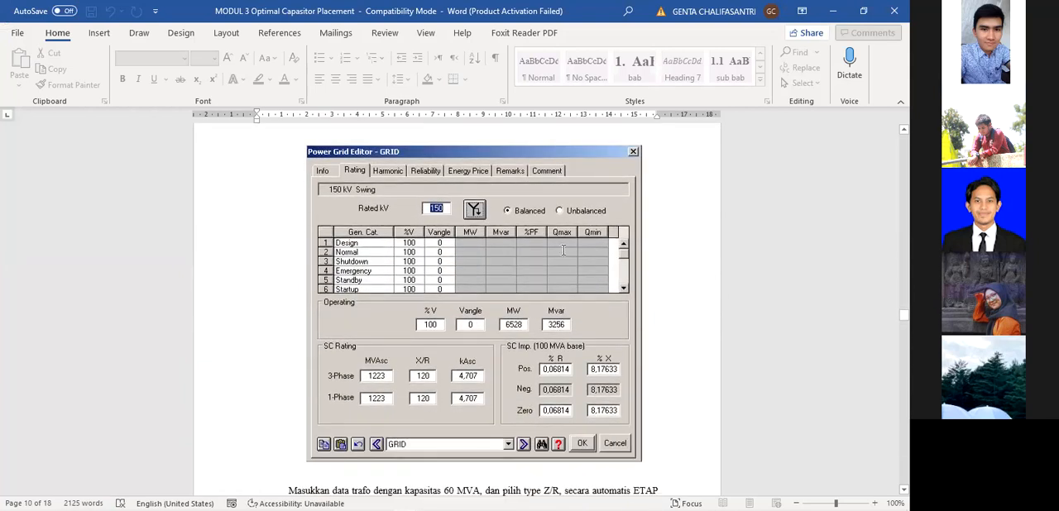
pyautogui.scroll(1, 533, 234)
pyautogui.scroll(-1, 536, 244)
# Switch to ETAP and set the power grid's rated voltage to 150 kV, checking it against the module's grid data.
pyautogui.hotkey('alt', 'Tab')
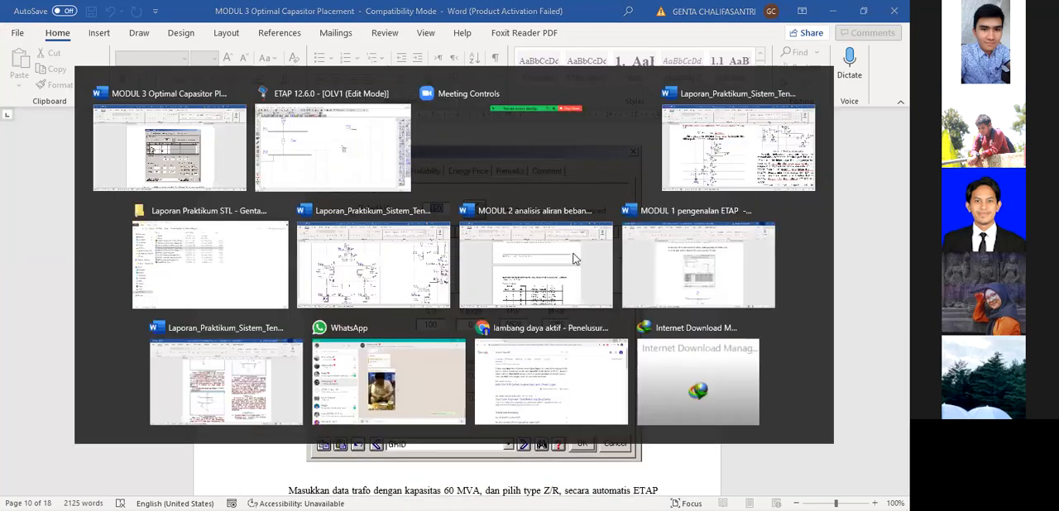
pyautogui.doubleClick(515, 266)
pyautogui.click(305, 112)
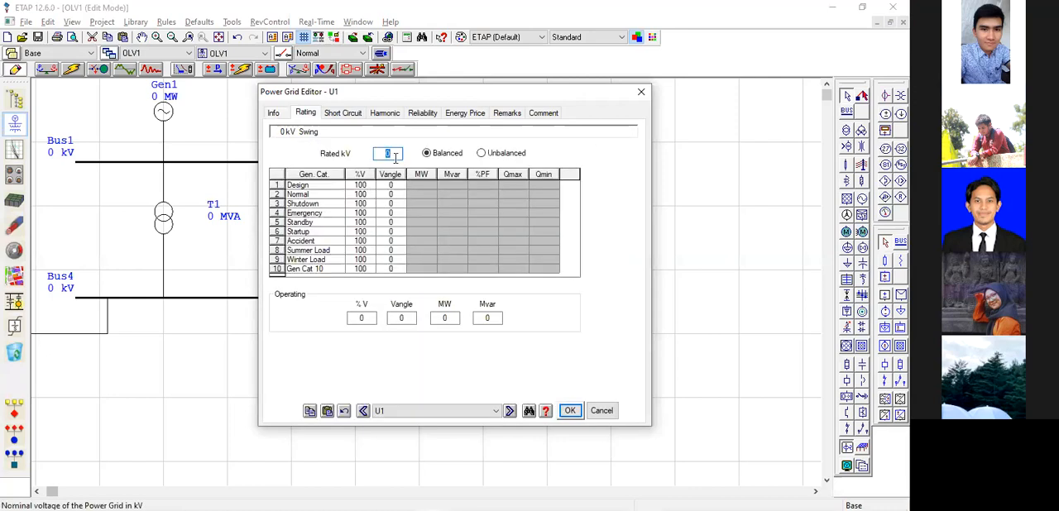
pyautogui.press('Tab')
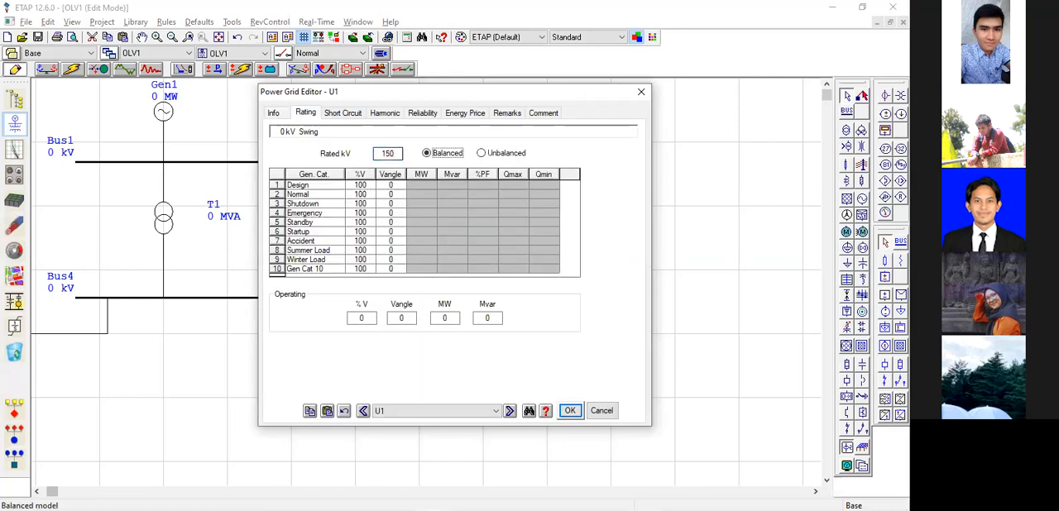
pyautogui.hotkey('alt', 'Tab')
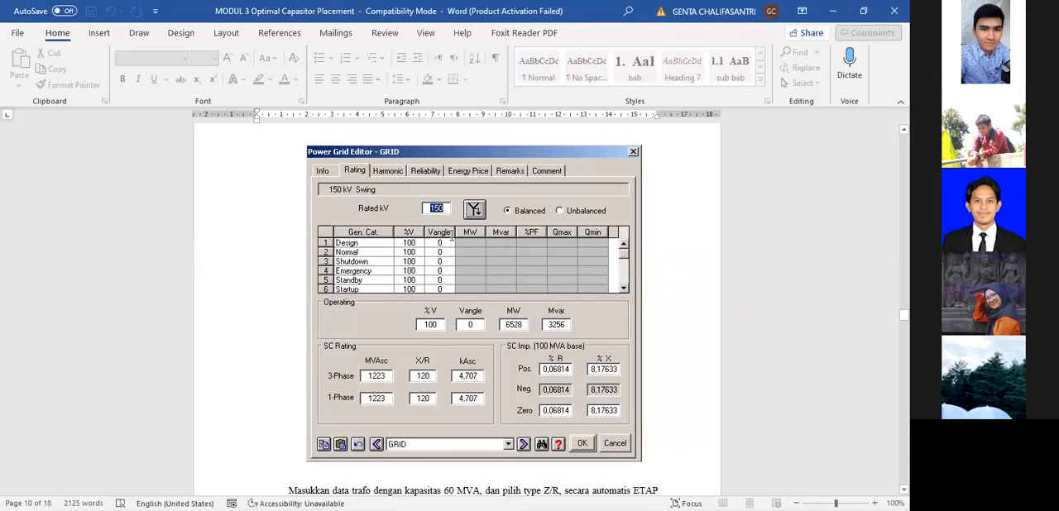
pyautogui.hotkey('alt', 'Tab')
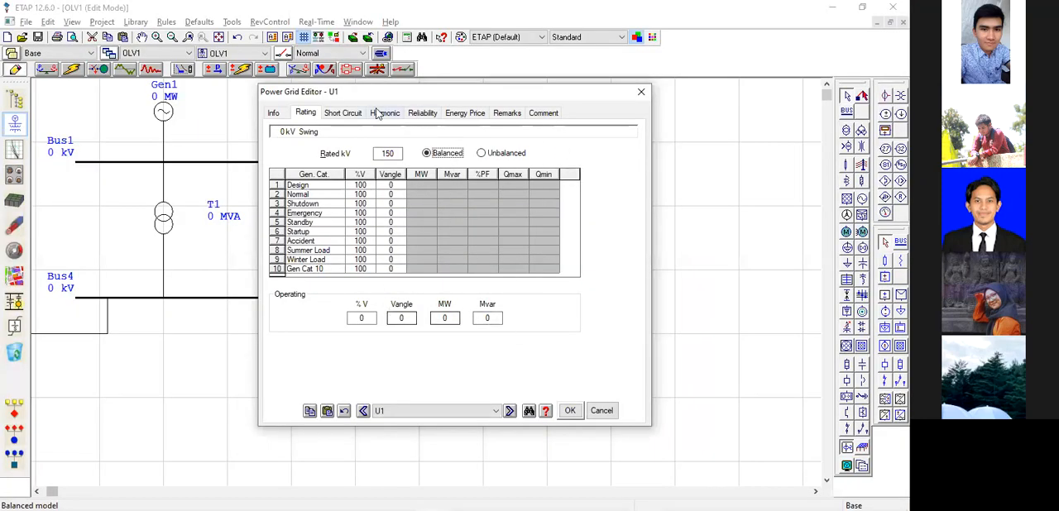
pyautogui.click(570, 410)
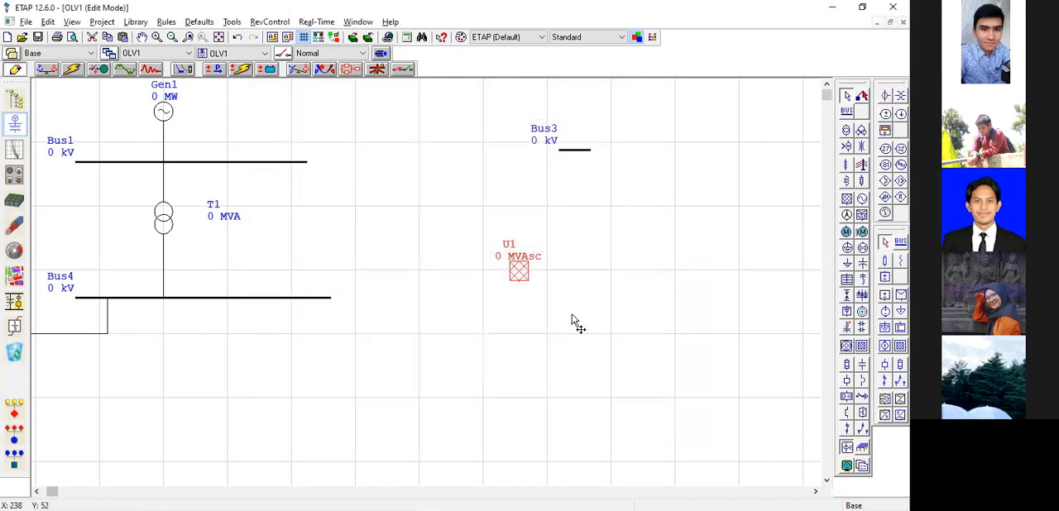
# Switch to the module document in Word and review the grid's short-circuit data and the TRAFO GI rating and impedance data.
pyautogui.hotkey('alt', 'Tab')
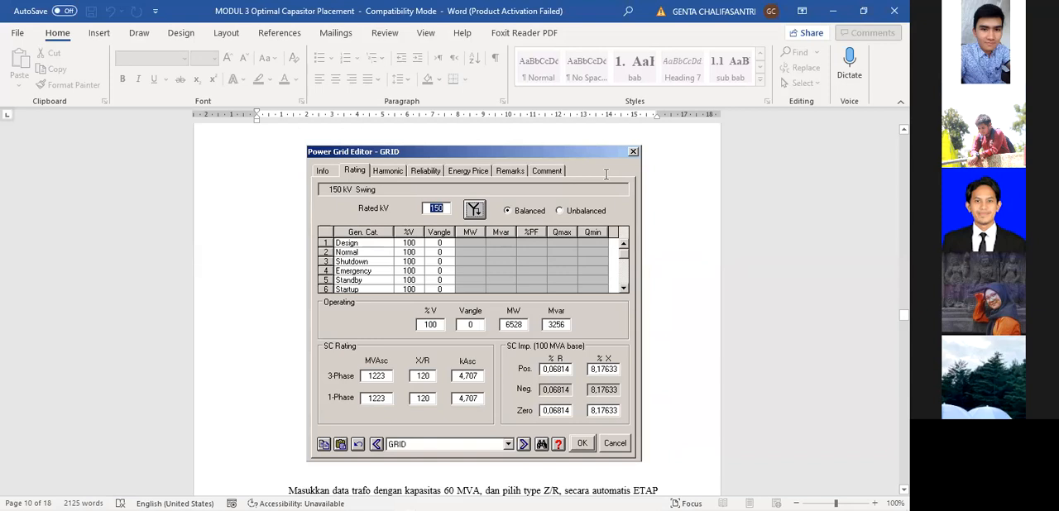
pyautogui.scroll(-15, 515, 225)
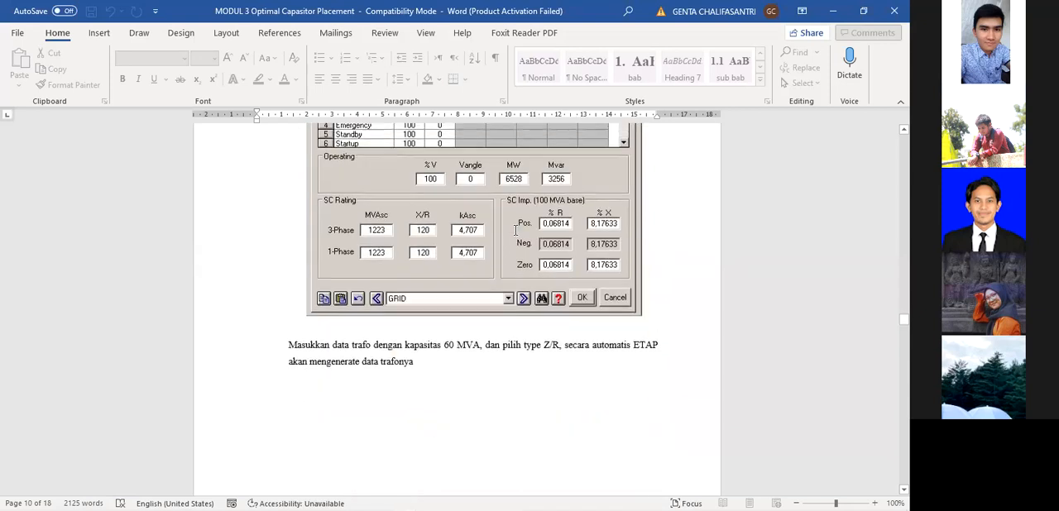
pyautogui.scroll(-10, 516, 236)
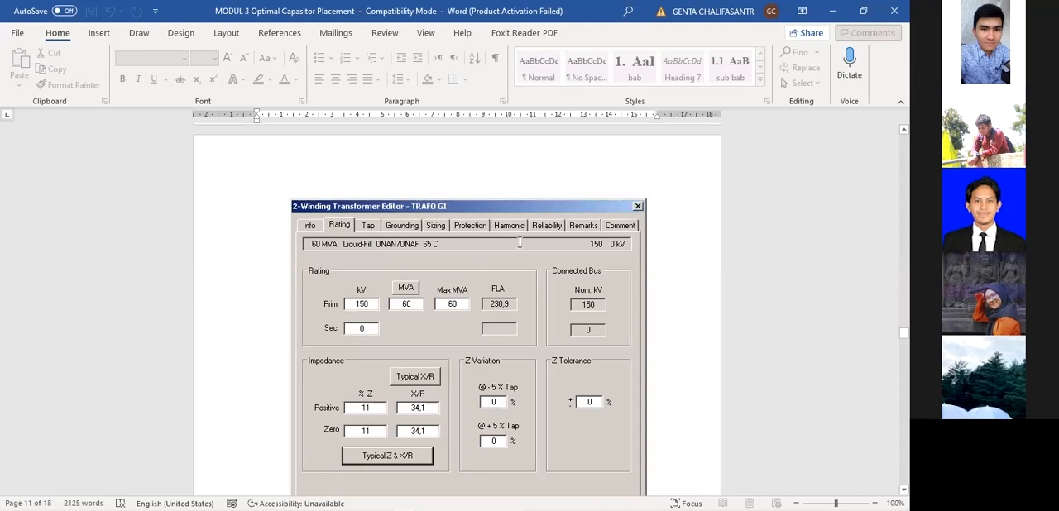
pyautogui.scroll(5, 534, 256)
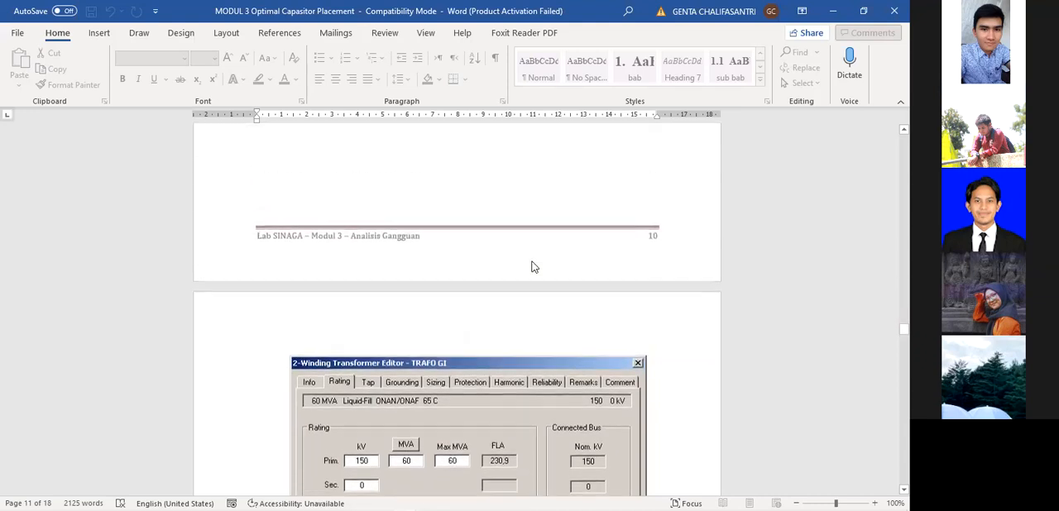
pyautogui.scroll(-6, 533, 261)
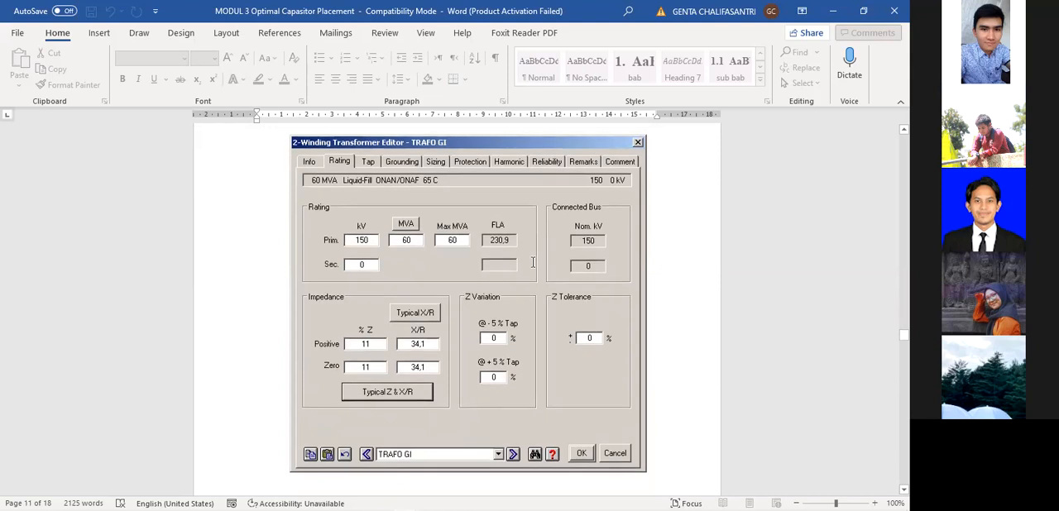
pyautogui.scroll(-1, 533, 261)
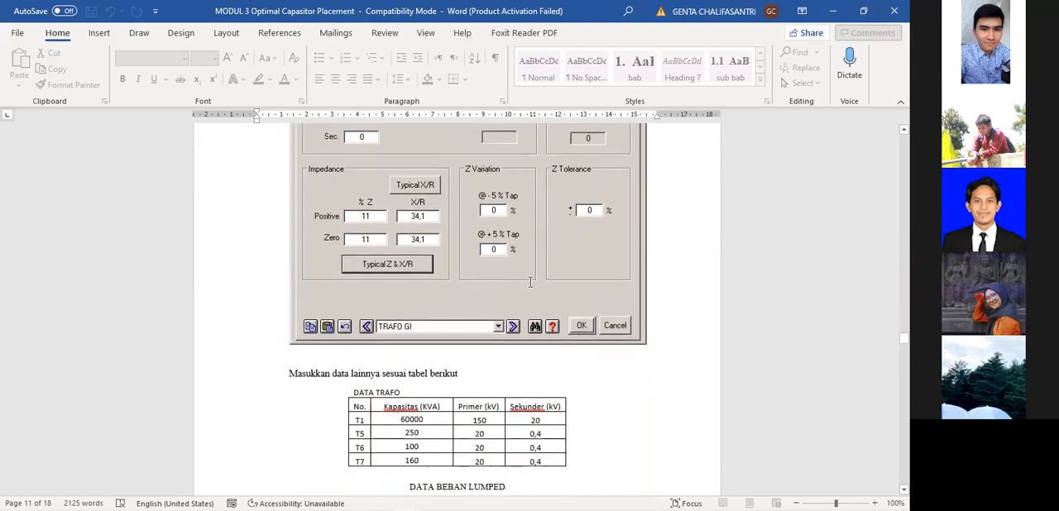
pyautogui.scroll(3, 489, 324)
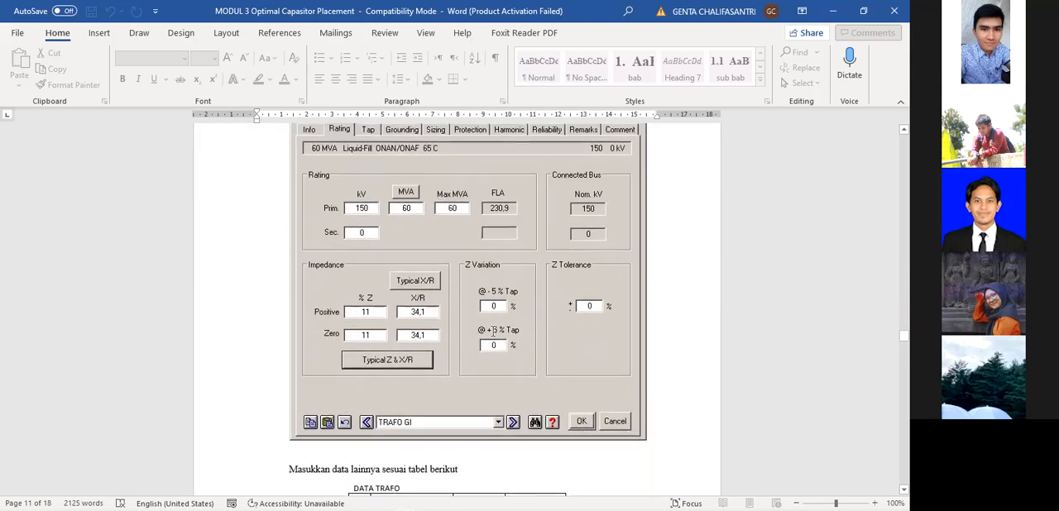
# Review the DATA TRAFO, DATA BEBAN LUMPED and DATA SALURAN TRANSMISI tables.
pyautogui.scroll(-6, 483, 370)
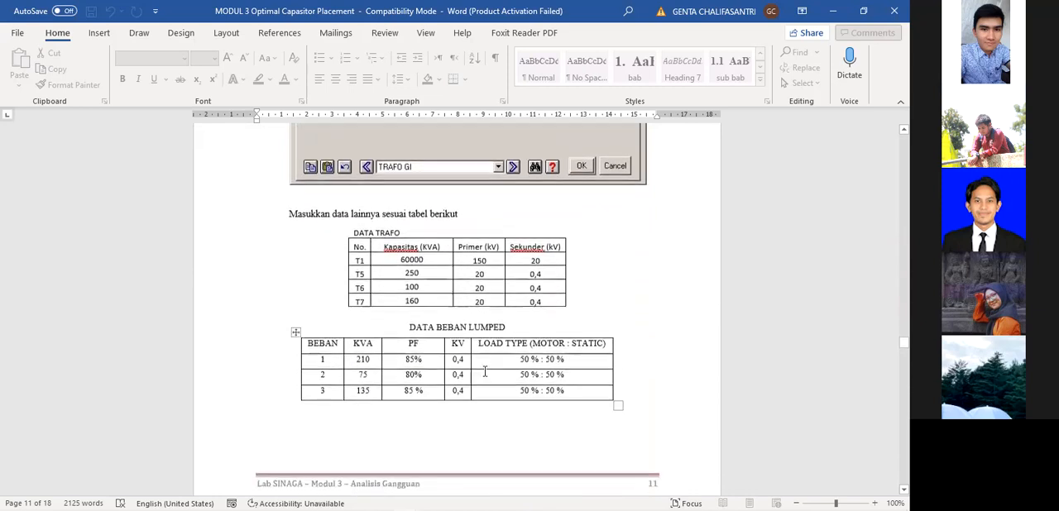
pyautogui.scroll(-5, 581, 277)
pyautogui.scroll(4, 586, 282)
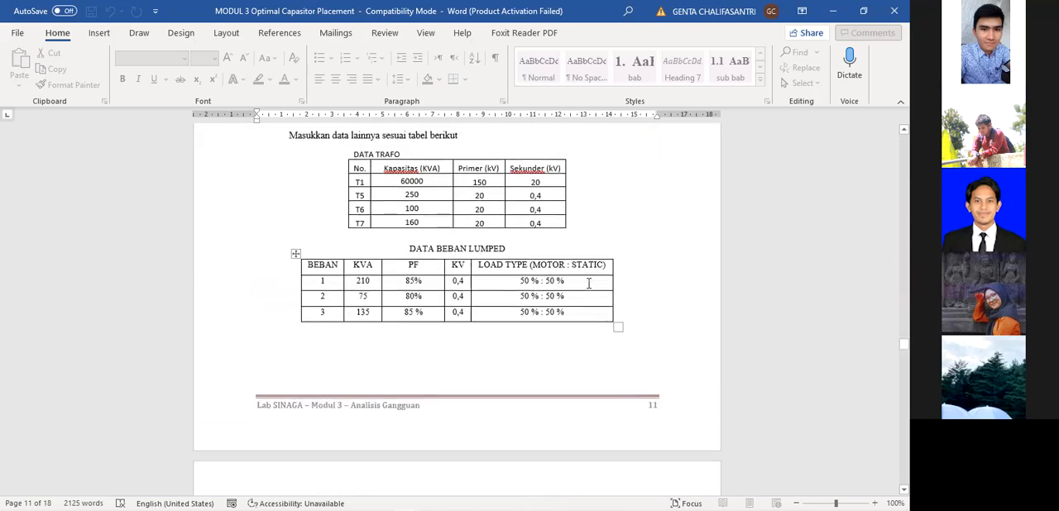
pyautogui.scroll(4, 582, 302)
pyautogui.scroll(-14, 579, 330)
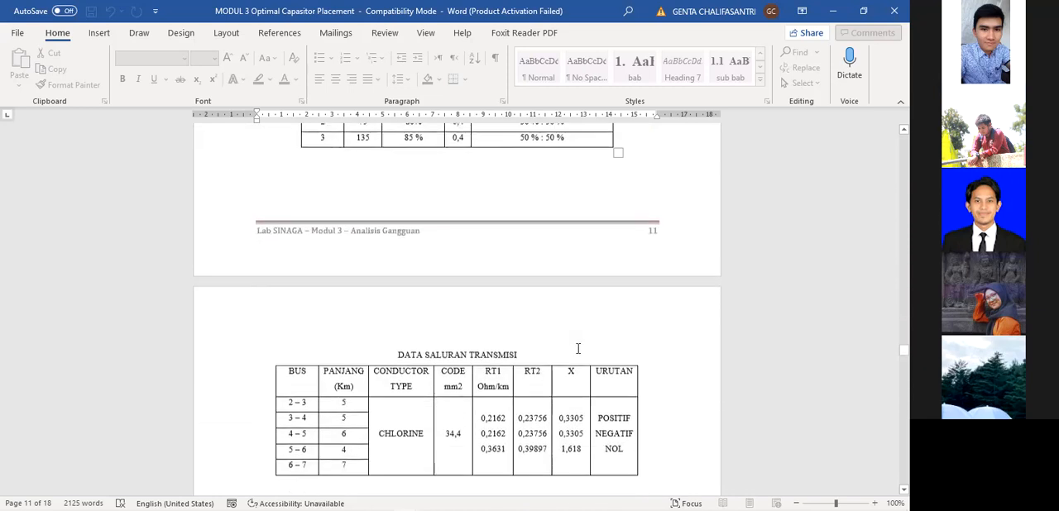
# Review Modul 3's Langkah Percobaan steps and the opening instructions and figures of the Optimal Capacitor Placement section.
pyautogui.scroll(-20, 577, 348)
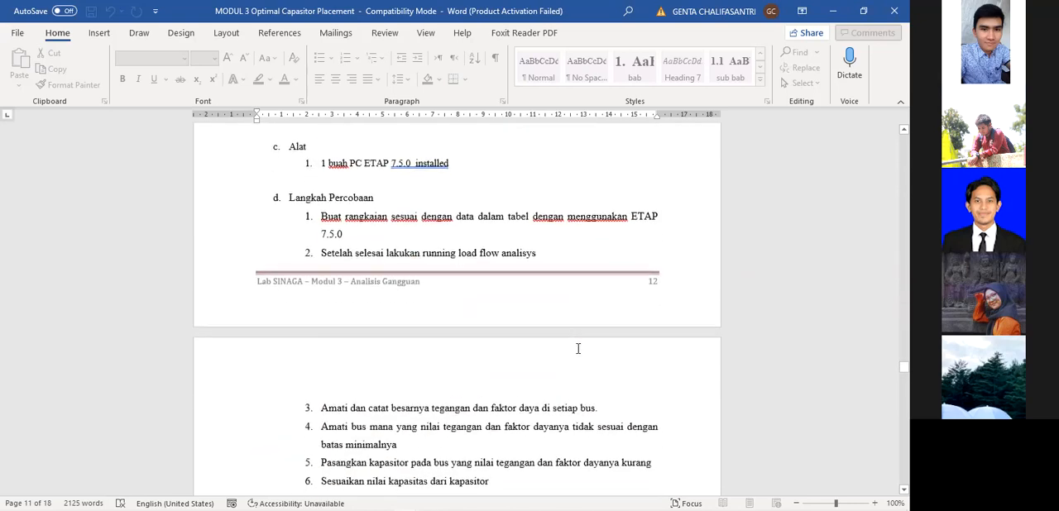
pyautogui.scroll(-8, 578, 348)
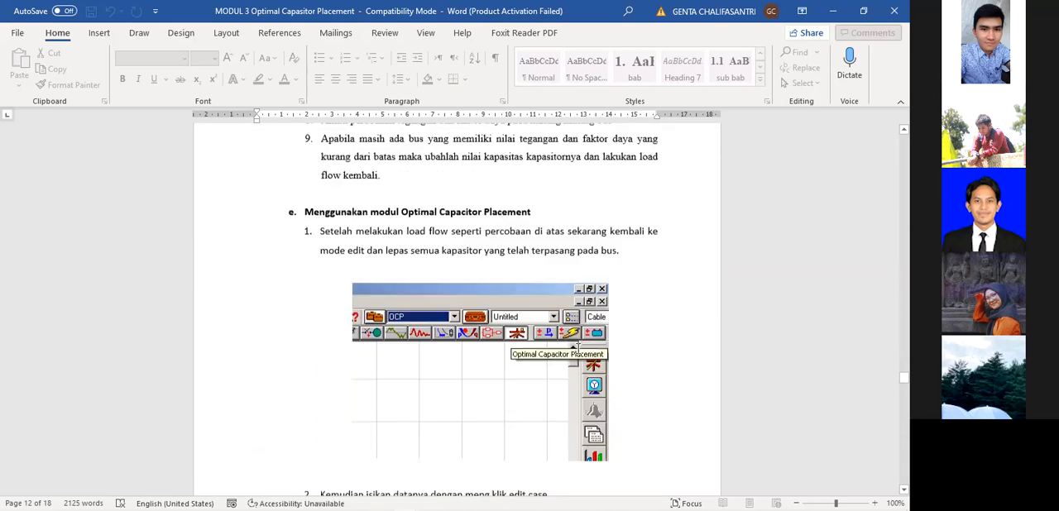
pyautogui.scroll(3, 577, 348)
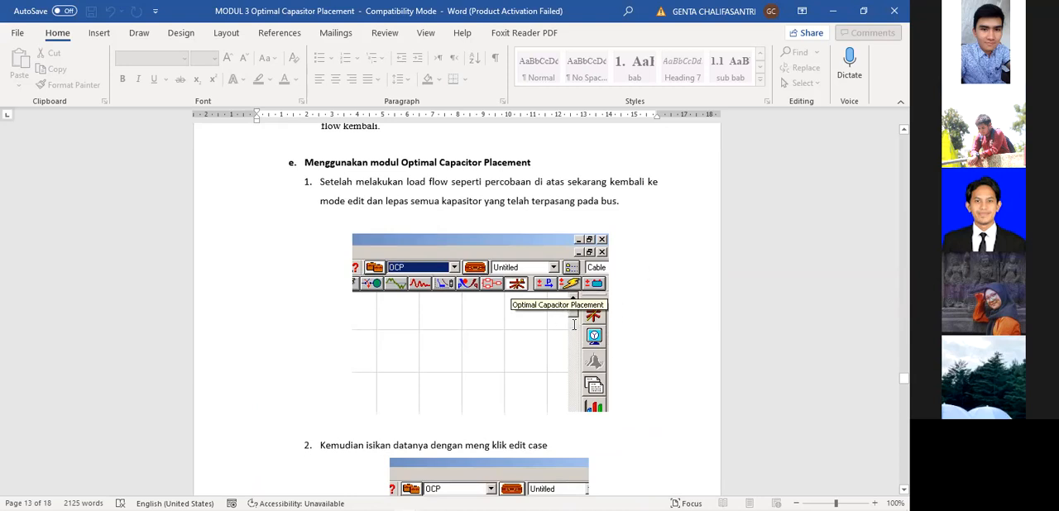
pyautogui.scroll(-1, 574, 325)
pyautogui.scroll(-3, 609, 301)
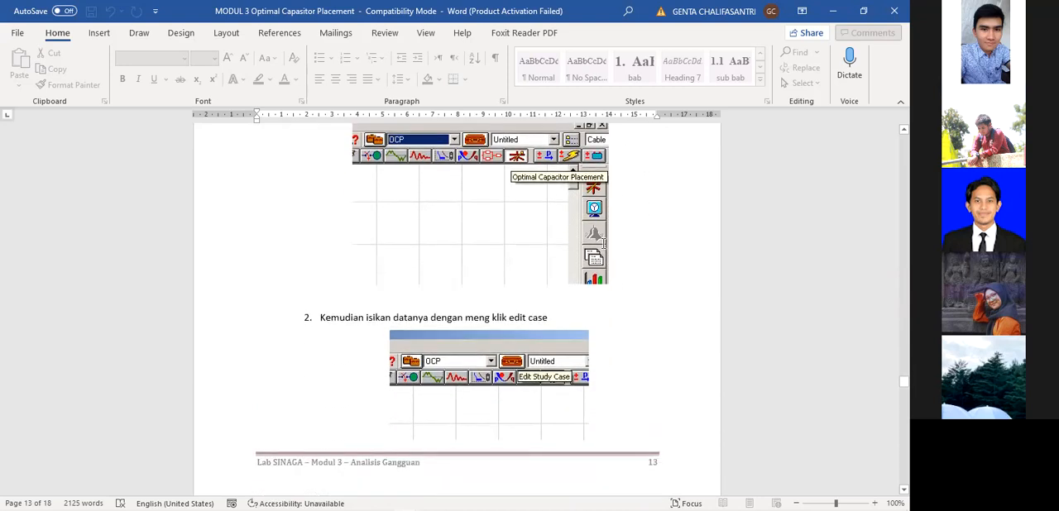
pyautogui.scroll(-2, 604, 247)
pyautogui.scroll(-3, 603, 245)
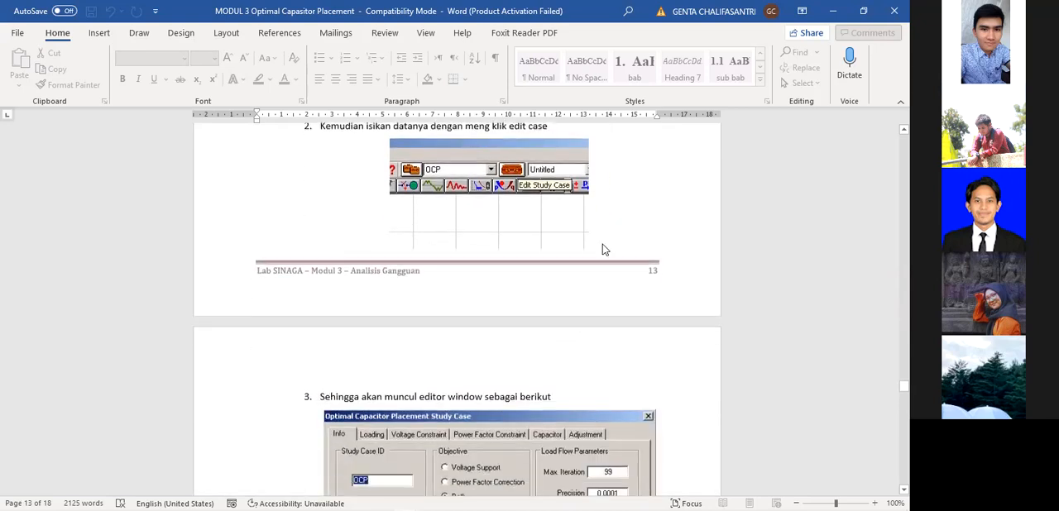
# Switch to ETAP, put the one-line diagram in Optimal Capacitor Placement mode and open its display options.
pyautogui.hotkey('alt', 'Tab')
pyautogui.click(46, 69)
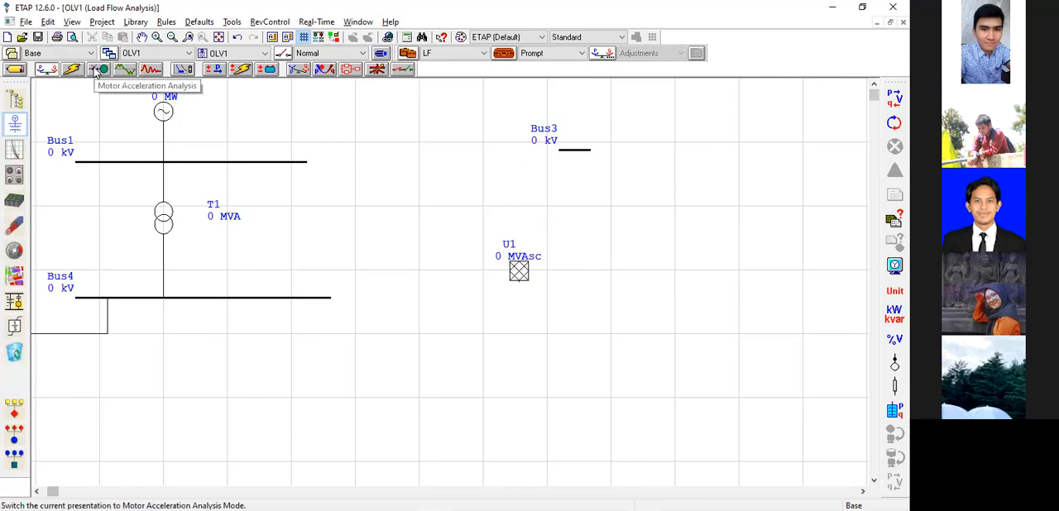
pyautogui.click(378, 70)
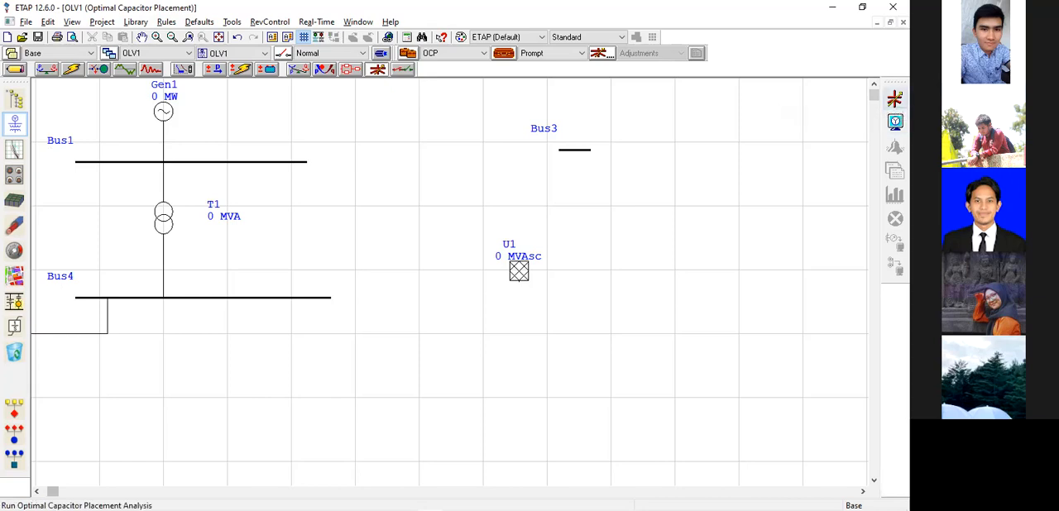
pyautogui.click(895, 122)
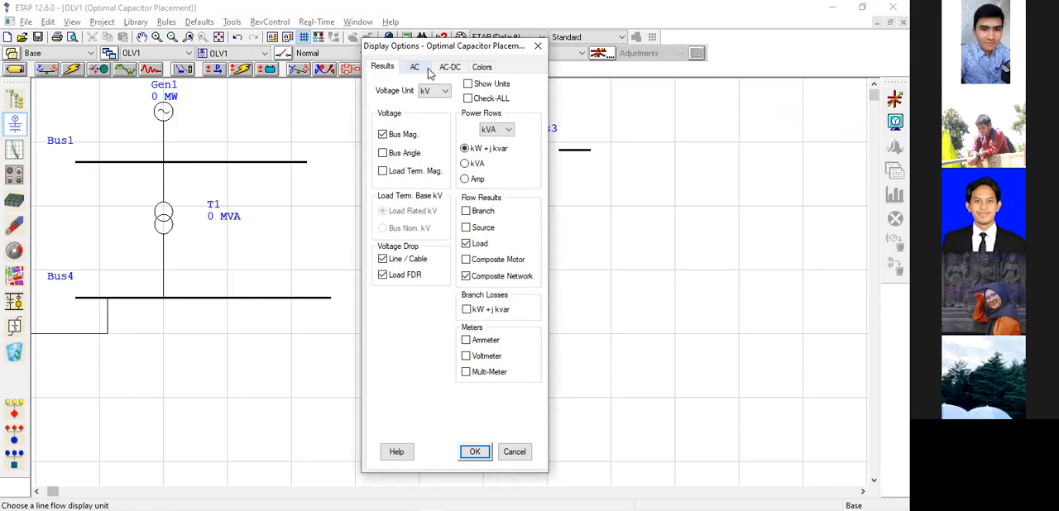
# Switch to the MODUL 3 document in Word and review the study case procedure through the Tugas dan Pertanyaan section.
pyautogui.hotkey('alt', 'Tab')
pyautogui.scroll(-10, 511, 260)
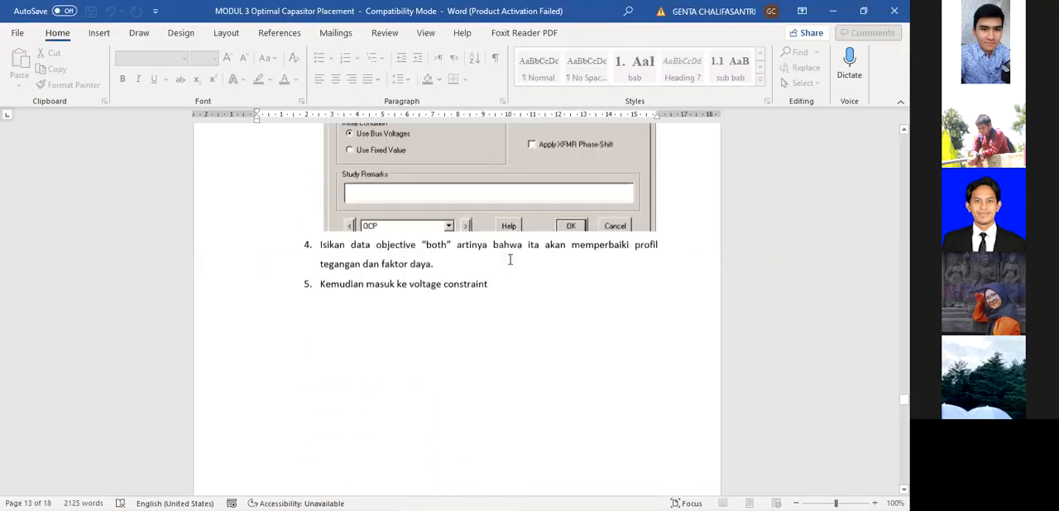
pyautogui.scroll(-20, 510, 260)
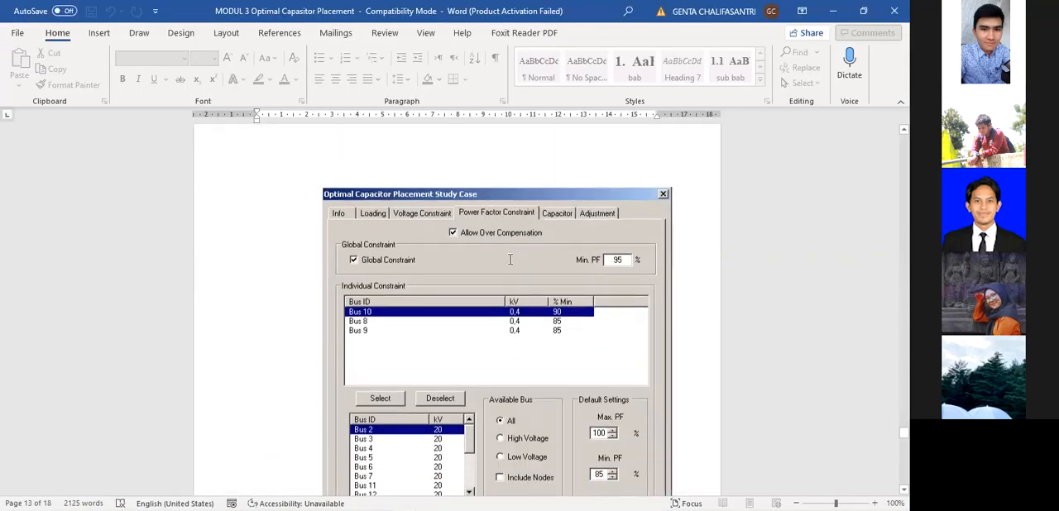
pyautogui.scroll(-15, 560, 286)
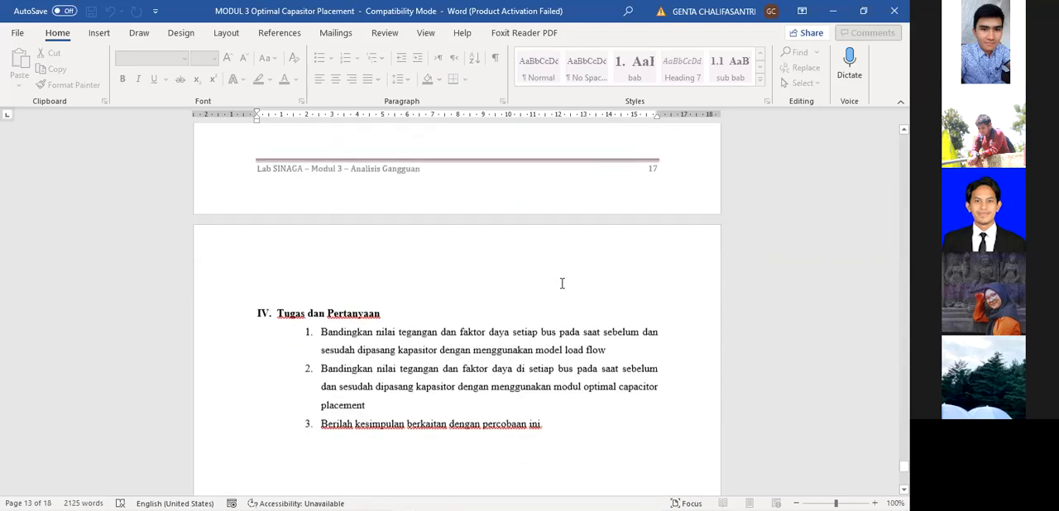
pyautogui.scroll(10, 561, 284)
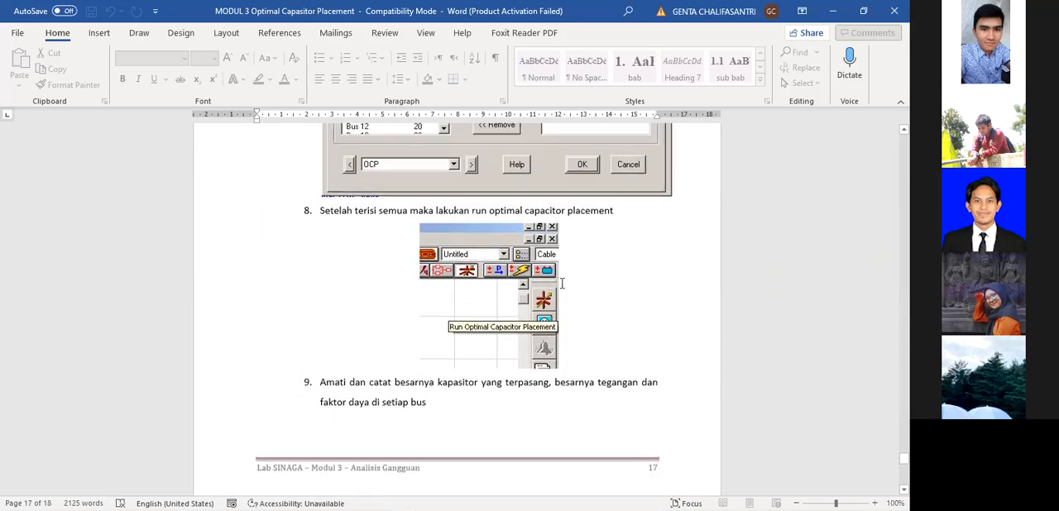
pyautogui.scroll(6, 562, 284)
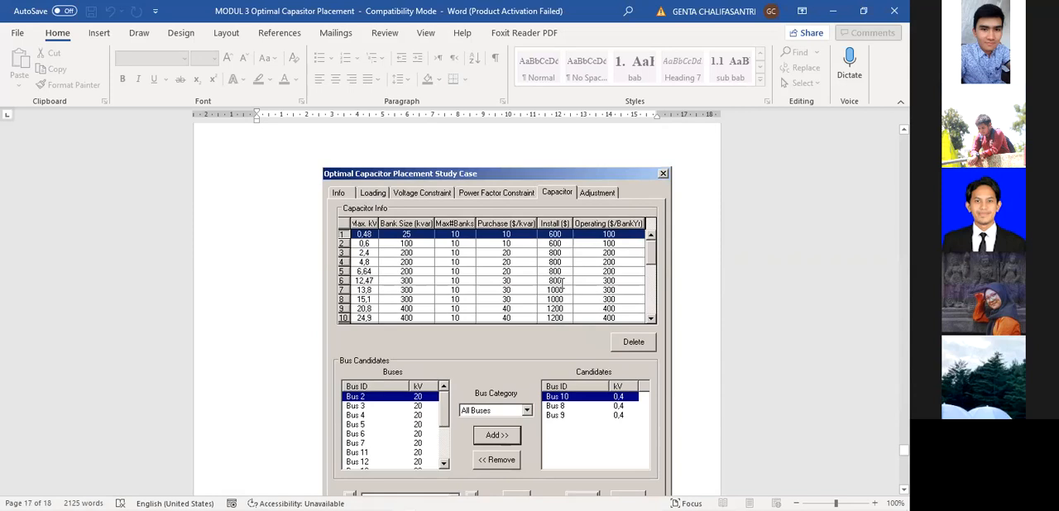
# Examine the study case figures for the power factor constraint, the capacitor info and the candidate buses.
pyautogui.scroll(-1, 565, 272)
pyautogui.scroll(15, 555, 268)
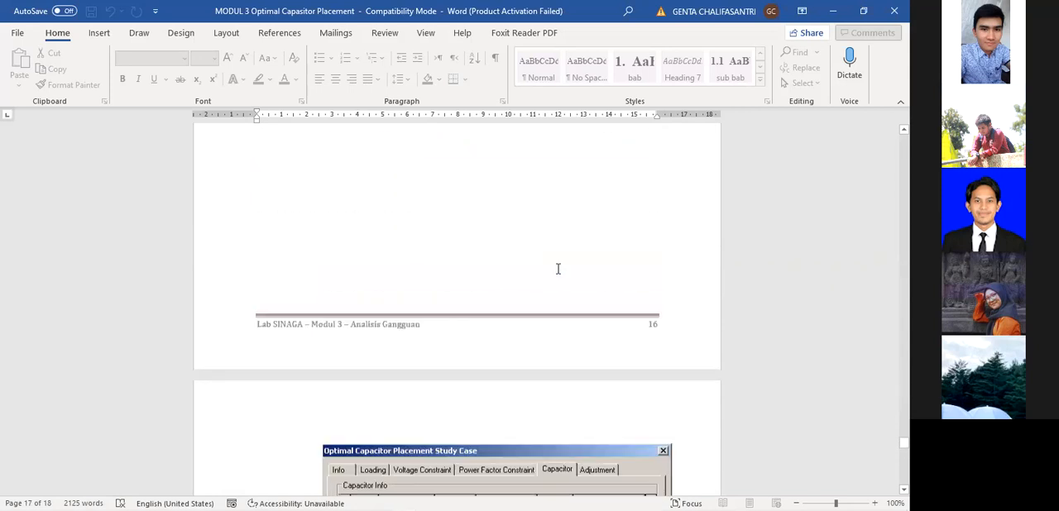
pyautogui.scroll(-8, 558, 267)
pyautogui.scroll(7, 560, 267)
pyautogui.scroll(-20, 561, 271)
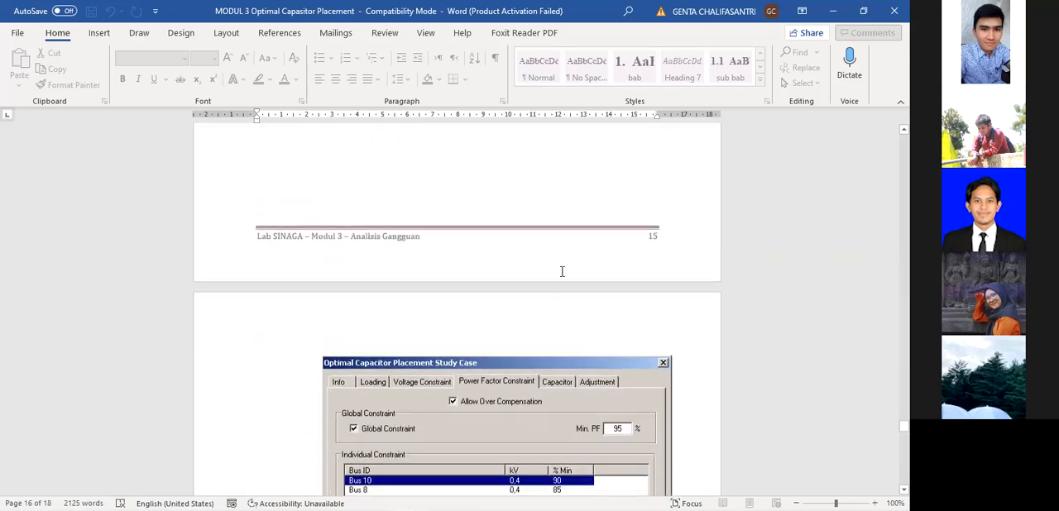
pyautogui.scroll(-1, 563, 278)
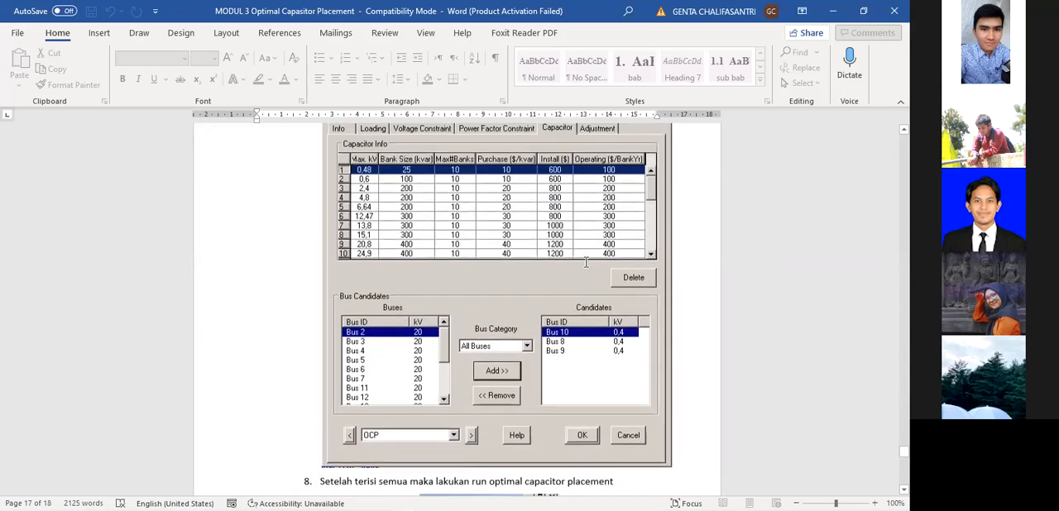
pyautogui.scroll(13, 588, 262)
pyautogui.scroll(-10, 589, 273)
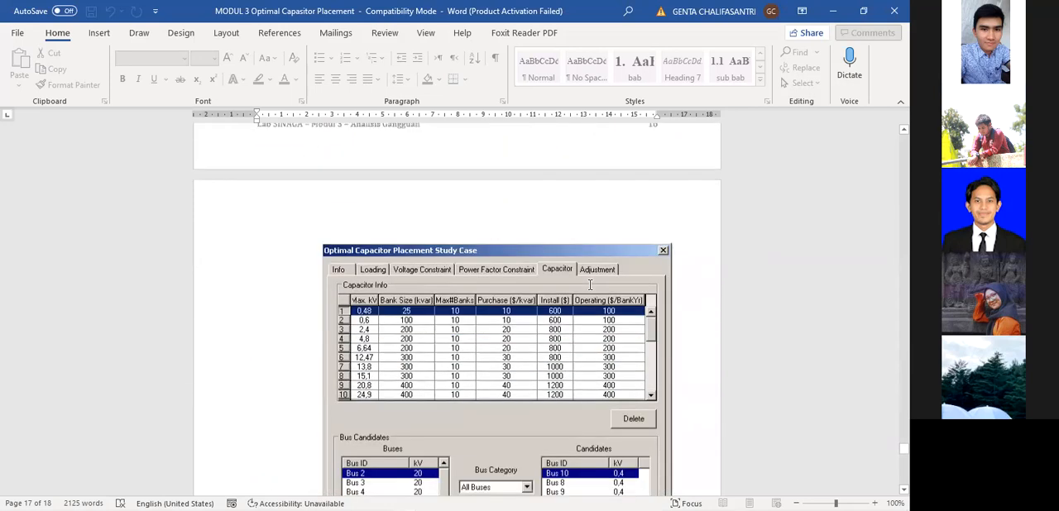
pyautogui.scroll(-5, 590, 284)
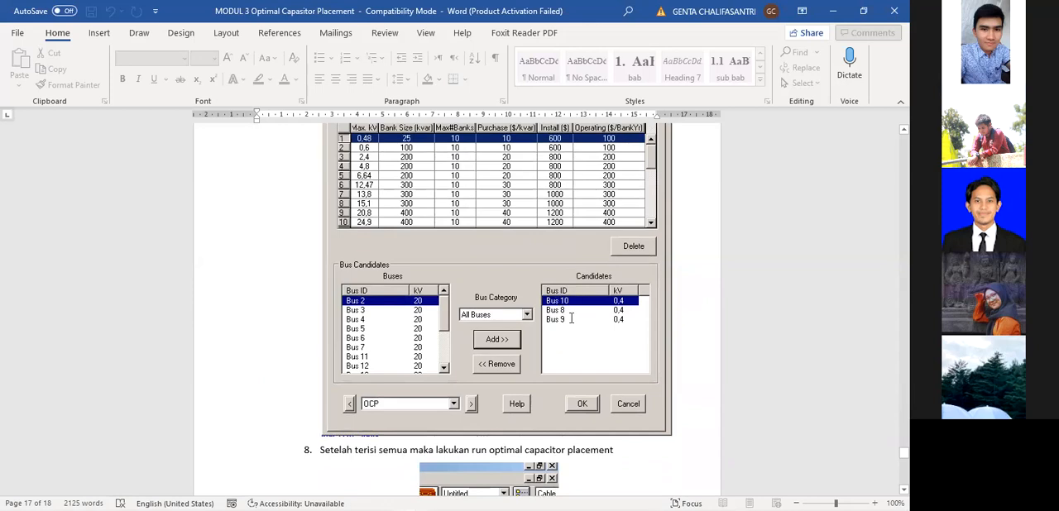
# Look back through the constraint and study case info figures to Modul 3's one-line diagram and Data grid heading.
pyautogui.scroll(20, 568, 322)
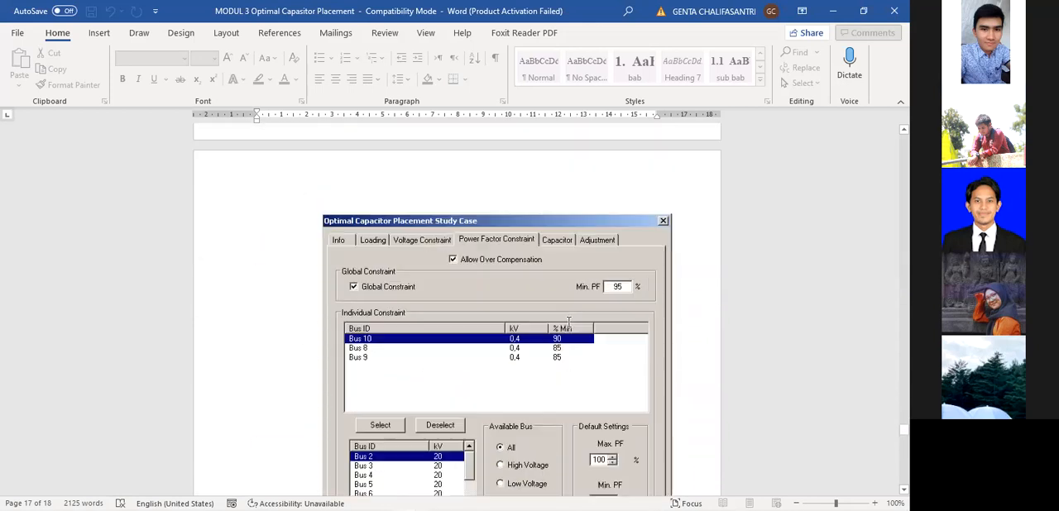
pyautogui.scroll(12, 569, 322)
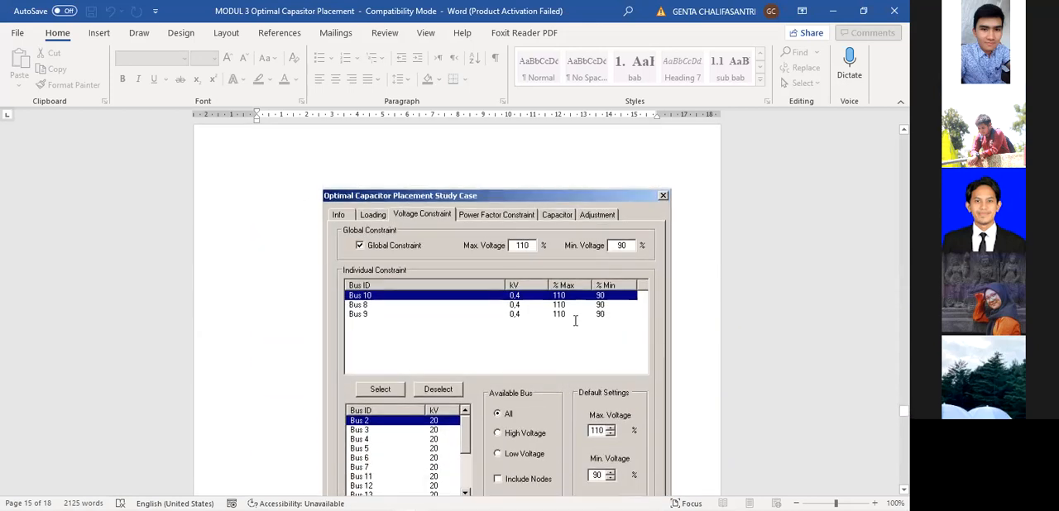
pyautogui.scroll(20, 573, 317)
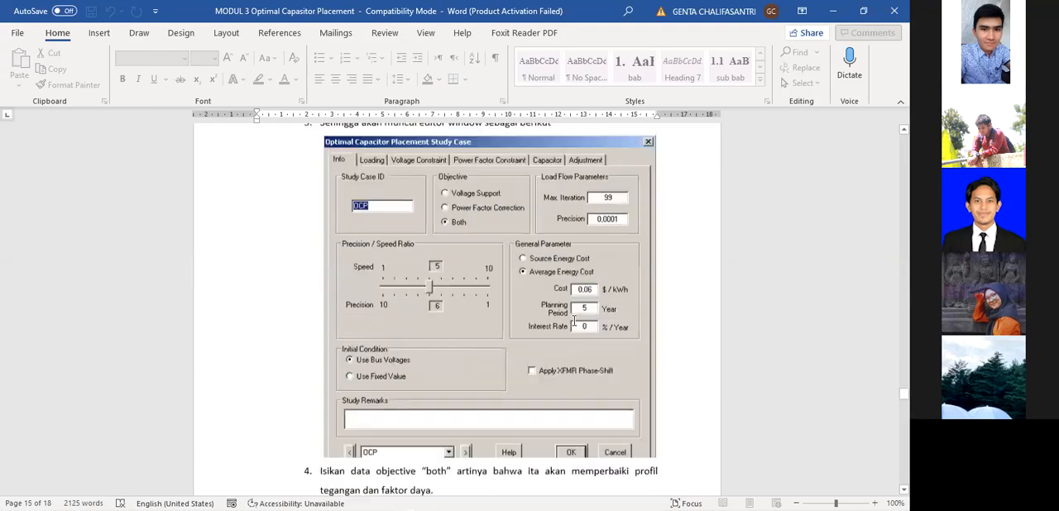
pyautogui.scroll(20, 573, 320)
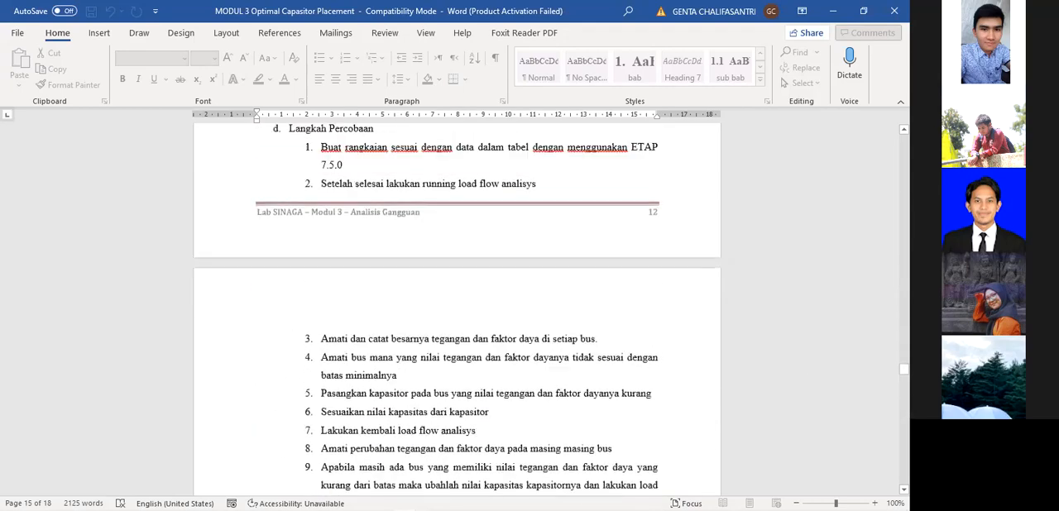
pyautogui.moveTo(903, 365); pyautogui.dragTo(903, 315)
pyautogui.scroll(10, 649, 328)
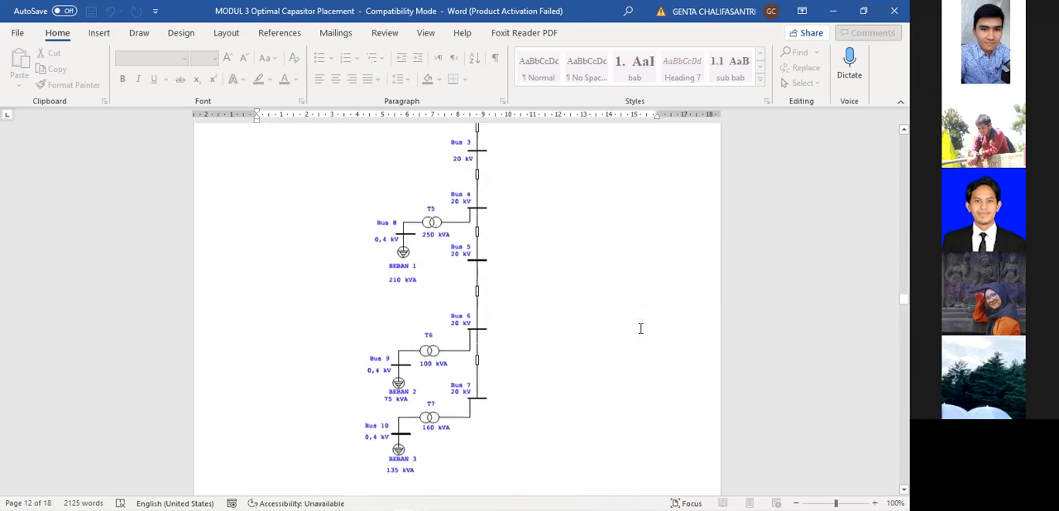
pyautogui.scroll(-6, 640, 329)
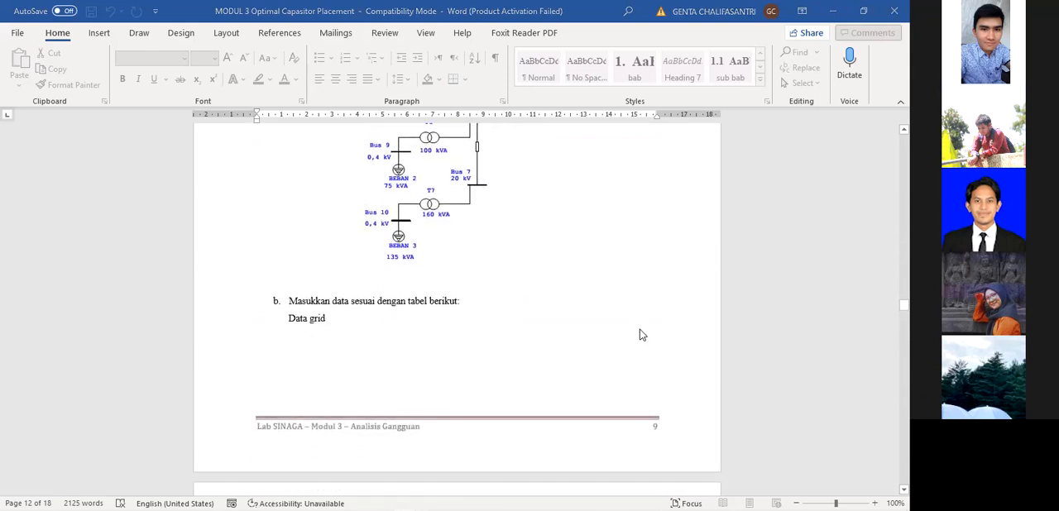
# Switch to ETAP, dismiss the display options, fit the whole one-line diagram in view and return it to Edit mode.
pyautogui.hotkey('alt', 'Tab')
pyautogui.click(513, 449)
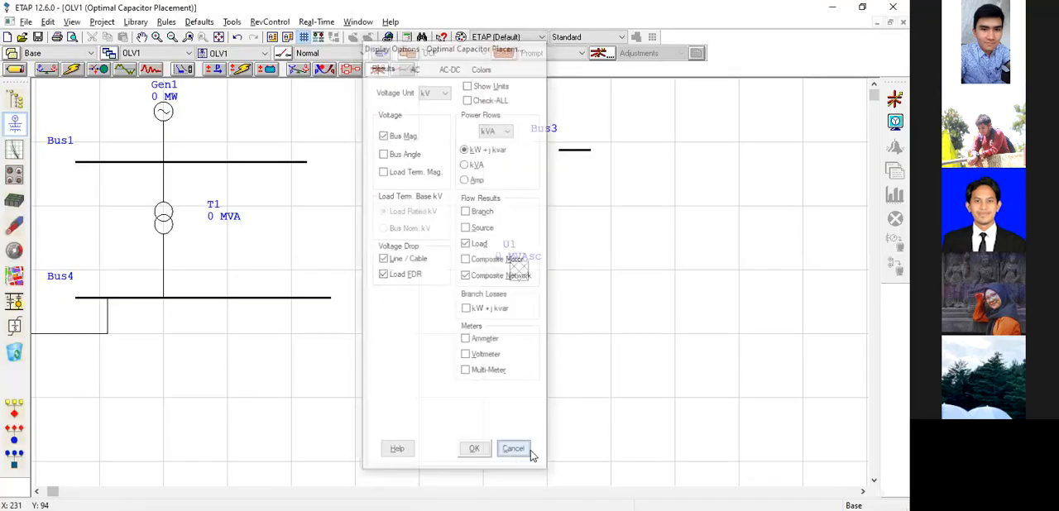
pyautogui.click(172, 37)
pyautogui.click(172, 36)
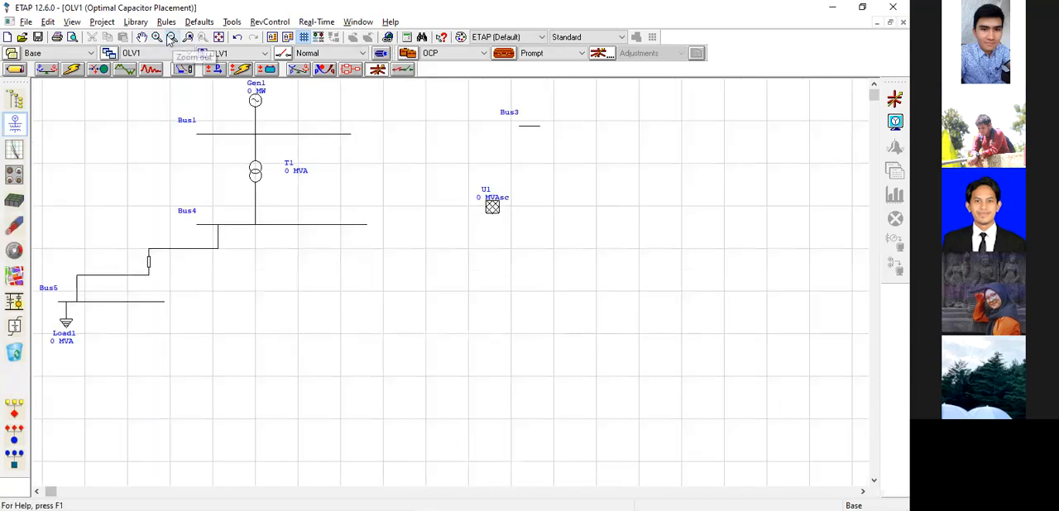
pyautogui.click(217, 38)
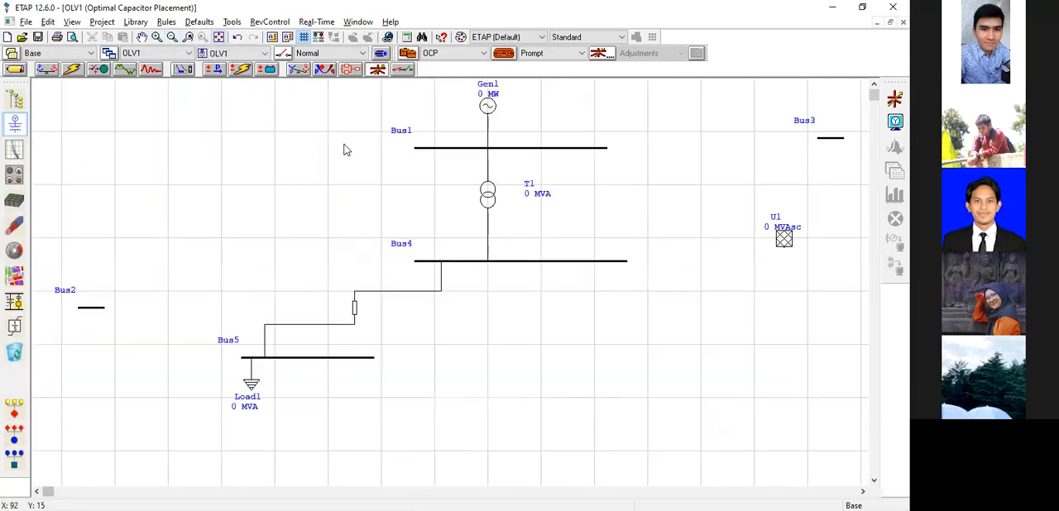
pyautogui.click(13, 70)
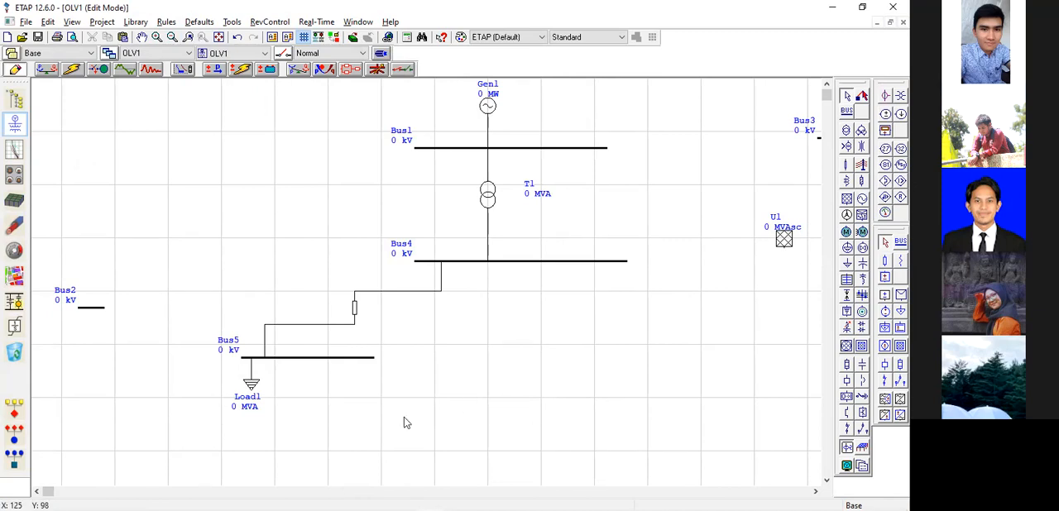
# Switch to the Unit IV lab report in Word and review its one-line diagram results and Kesimpulan section.
pyautogui.hotkey('alt', 'Tab')
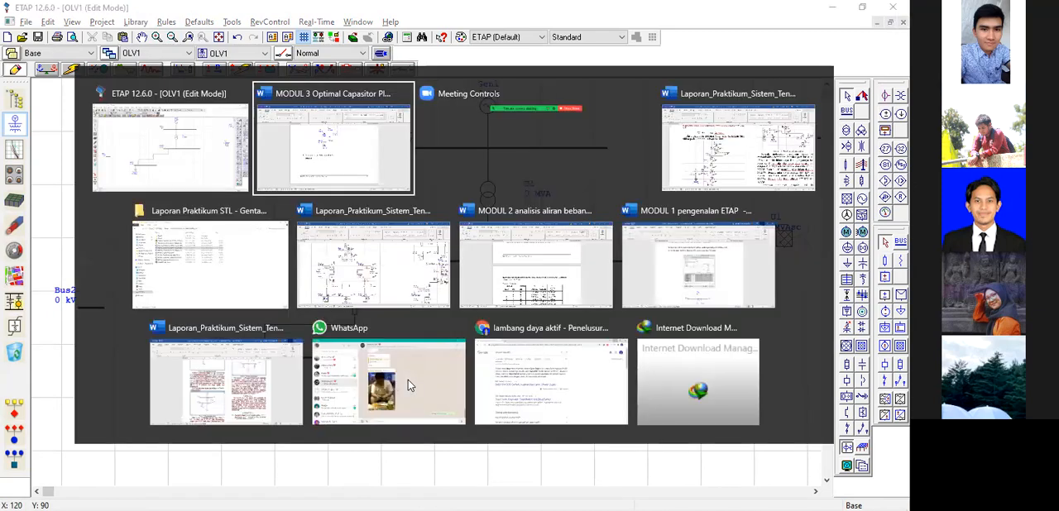
pyautogui.hotkey('alt', 'shift', 'Tab')
pyautogui.hotkey('alt', 'Tab')
pyautogui.hotkey('alt', 'Tab')
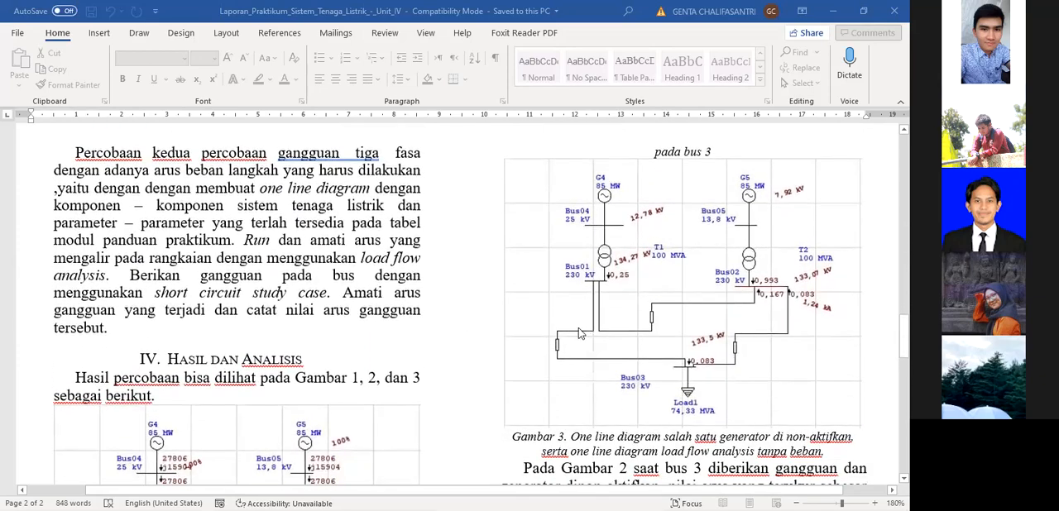
pyautogui.scroll(-4, 591, 321)
pyautogui.scroll(-3, 539, 344)
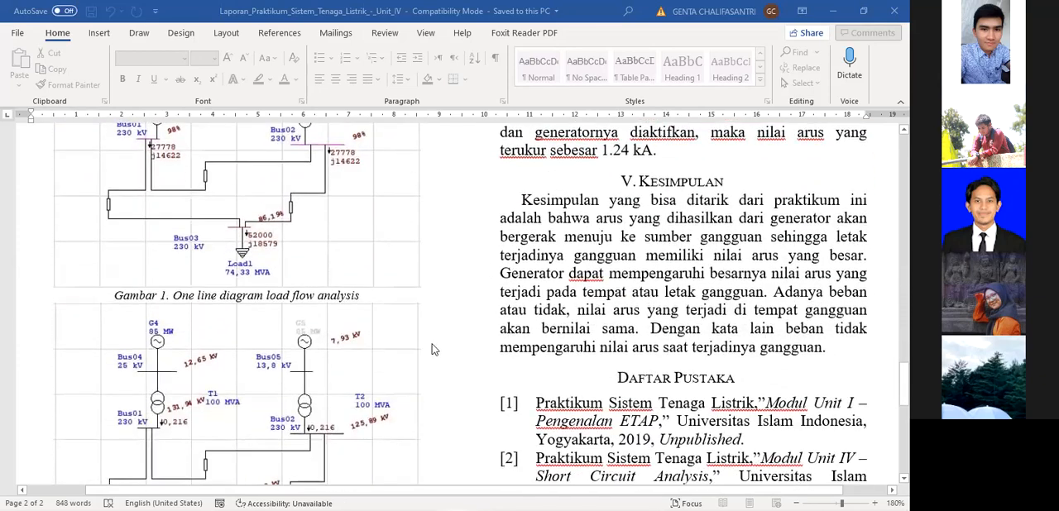
# Switch to the MODUL 4 Analisis Gangguan 5 bus document and review the three-phase fault procedures without and with load current.
pyautogui.hotkey('alt', 'Tab')
pyautogui.hotkey('alt', 'Tab')
pyautogui.scroll(-5, 453, 331)
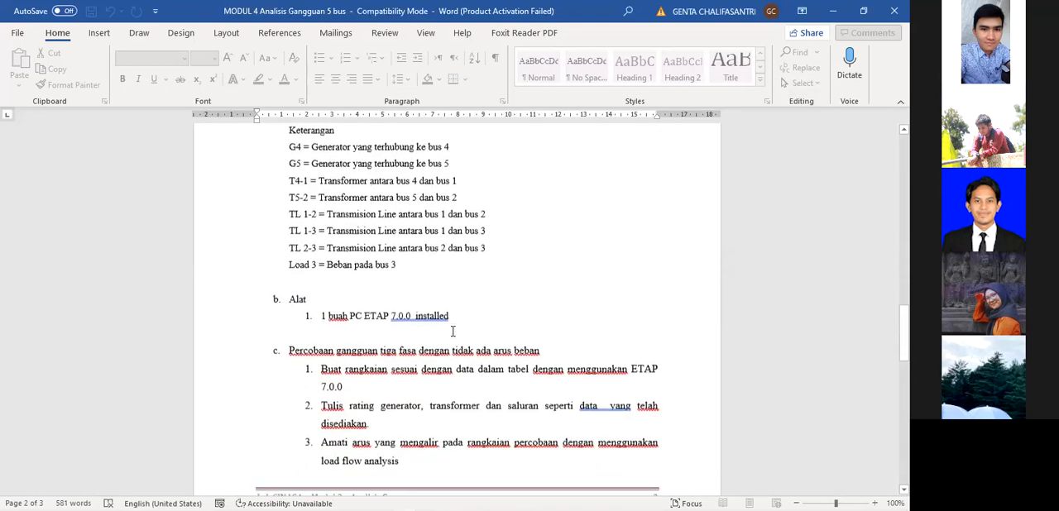
pyautogui.scroll(-1, 499, 292)
pyautogui.scroll(-4, 499, 292)
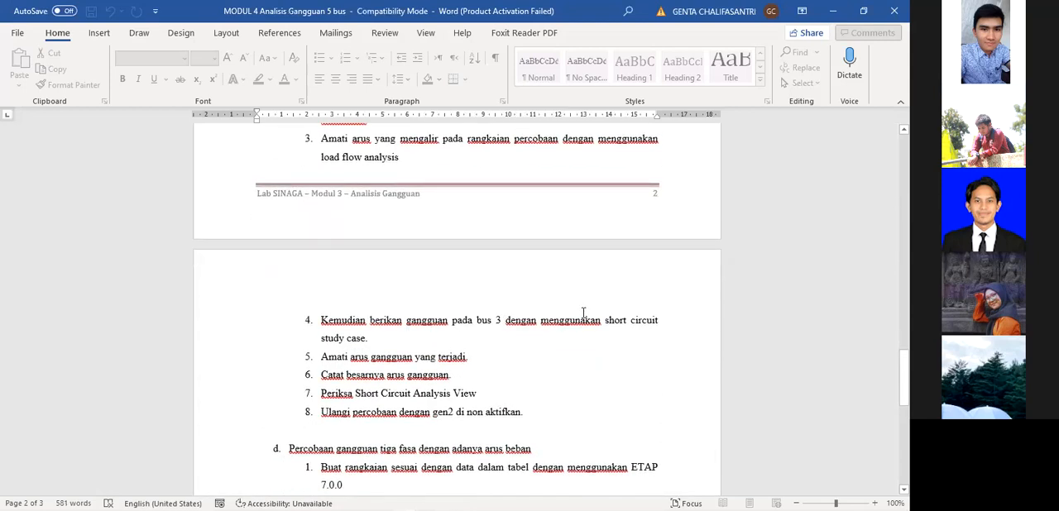
pyautogui.scroll(1, 584, 314)
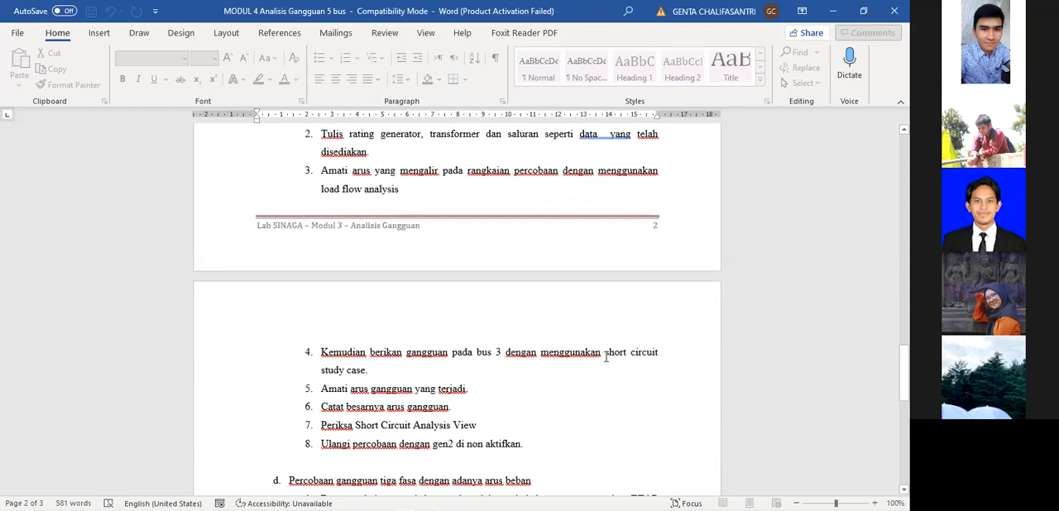
pyautogui.scroll(-2, 603, 354)
pyautogui.scroll(-1, 603, 357)
pyautogui.scroll(-1, 605, 356)
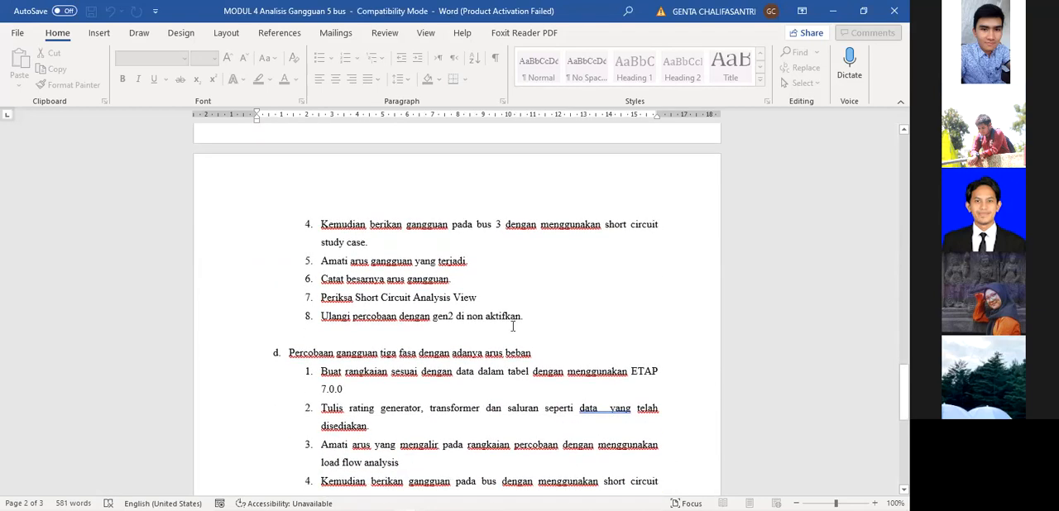
# Review the no-load three-phase fault procedure in section c, from the load flow step to the repeat with gen2 deactivated.
pyautogui.scroll(6, 492, 261)
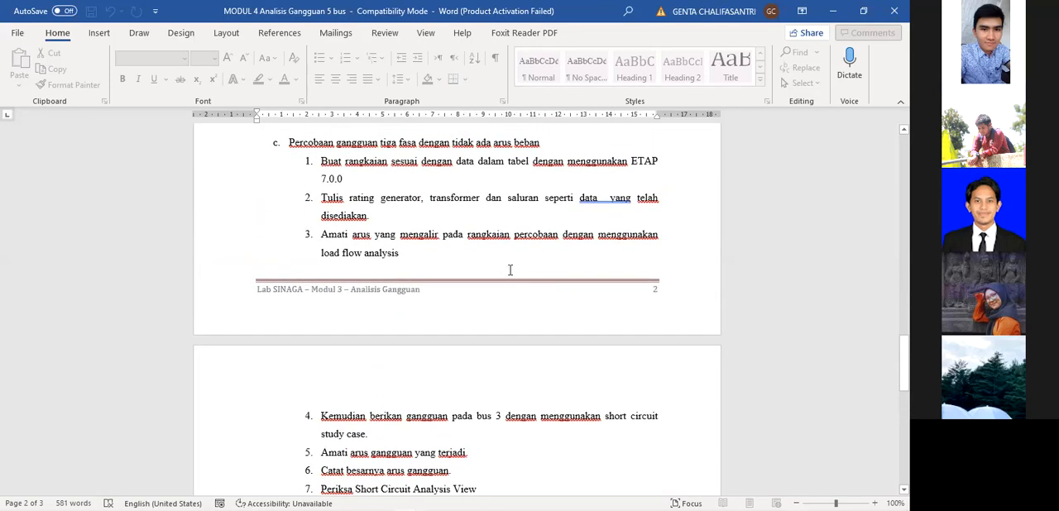
pyautogui.scroll(-2, 501, 269)
pyautogui.scroll(-5, 527, 278)
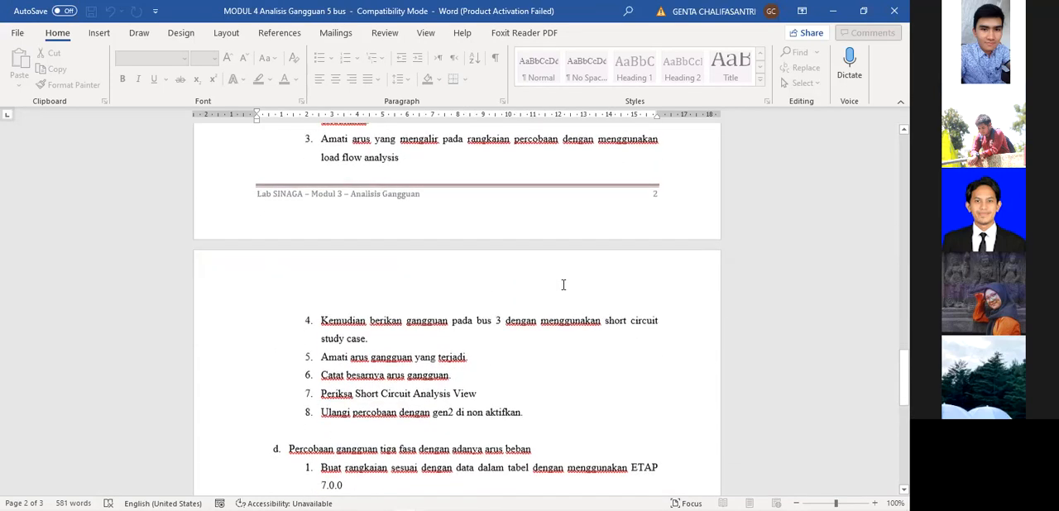
pyautogui.click(529, 285)
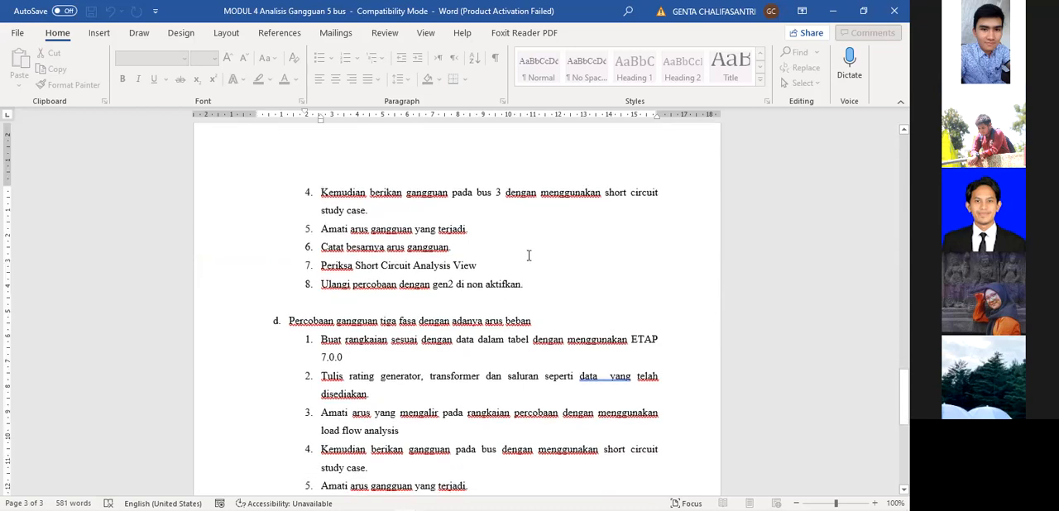
pyautogui.scroll(-1, 541, 265)
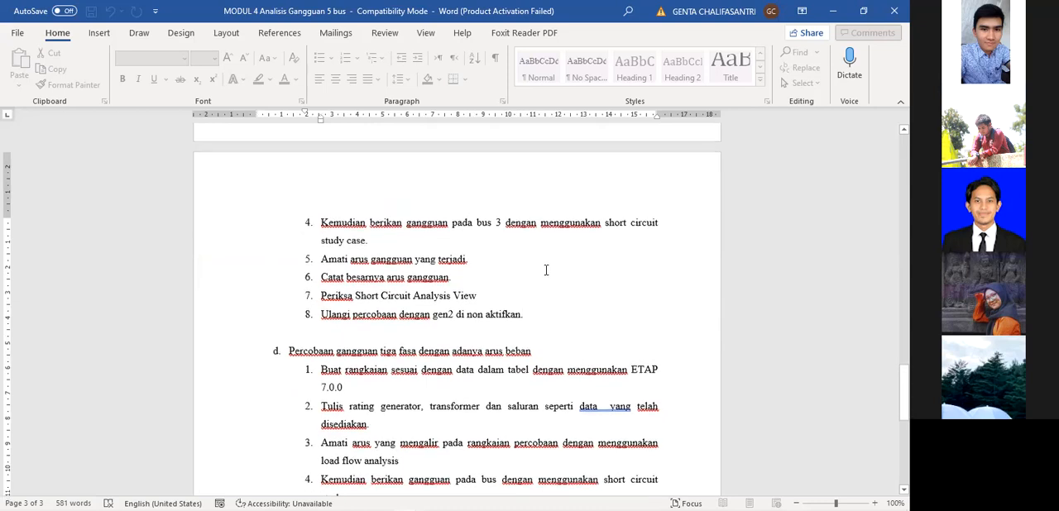
pyautogui.scroll(-4, 546, 270)
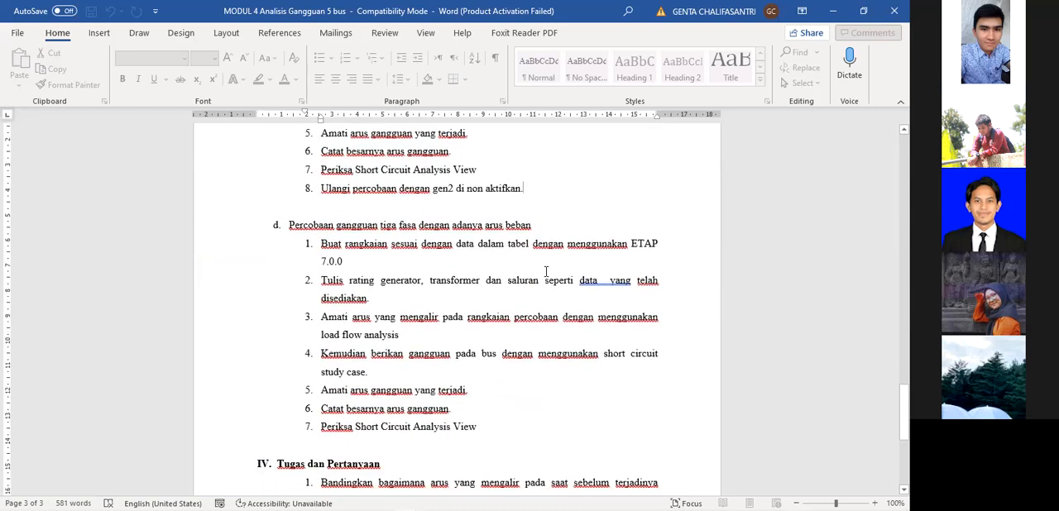
# Go through section d's seven steps for the three-phase fault with load current, ending at Tugas dan Pertanyaan.
pyautogui.click(546, 232)
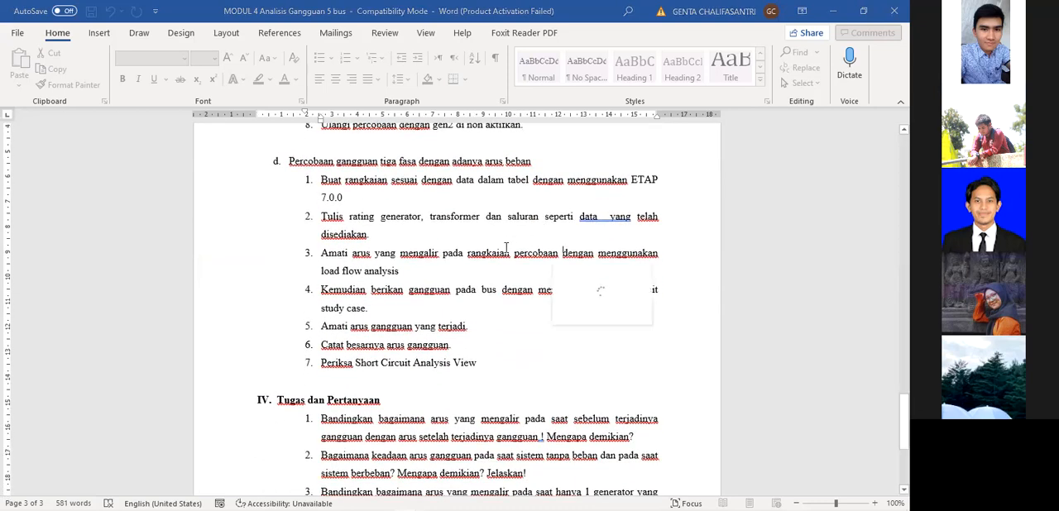
pyautogui.click(501, 198)
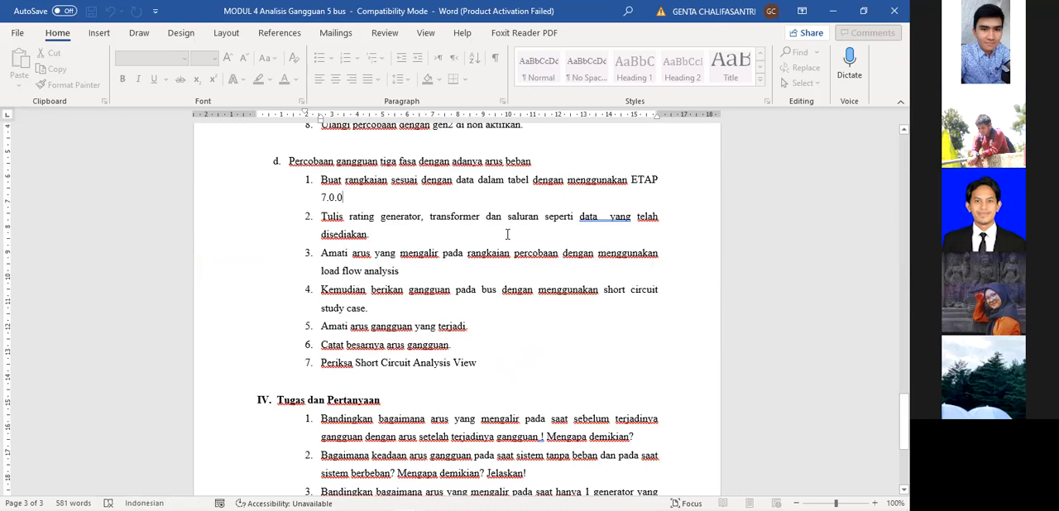
pyautogui.click(521, 326)
pyautogui.click(518, 362)
pyautogui.scroll(-1, 515, 360)
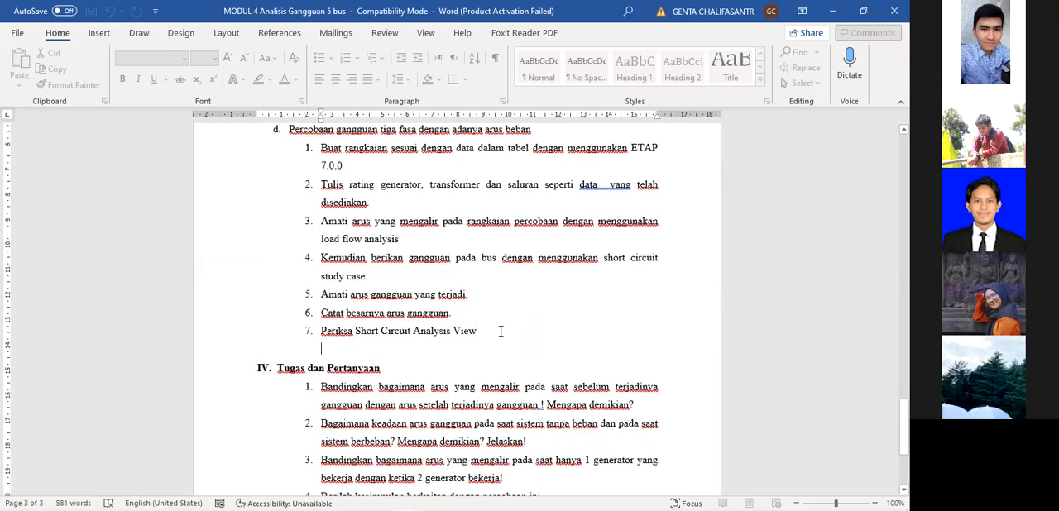
# Recheck both fault procedures, from the Keterangan component list through to the Tugas dan Pertanyaan questions.
pyautogui.scroll(6, 590, 267)
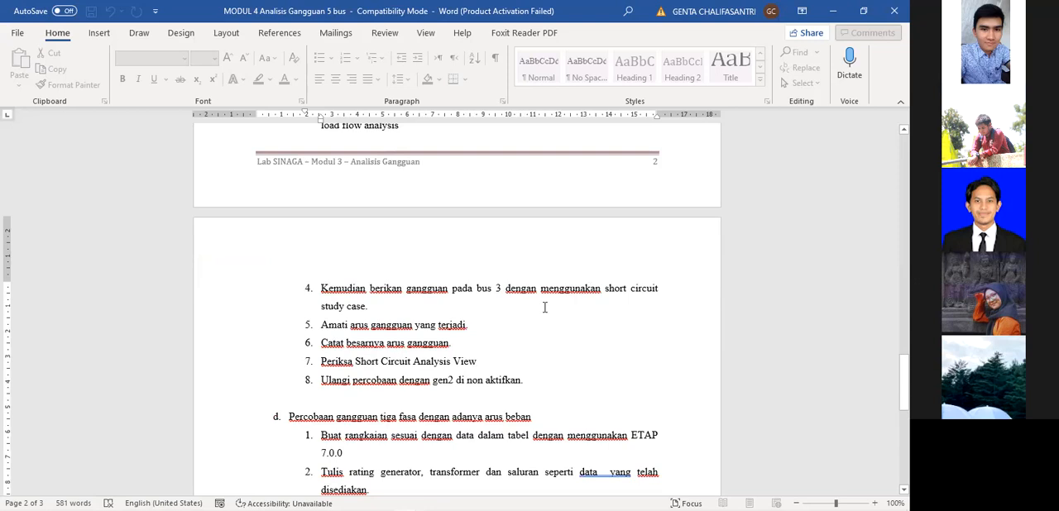
pyautogui.scroll(1, 546, 347)
pyautogui.scroll(4, 546, 347)
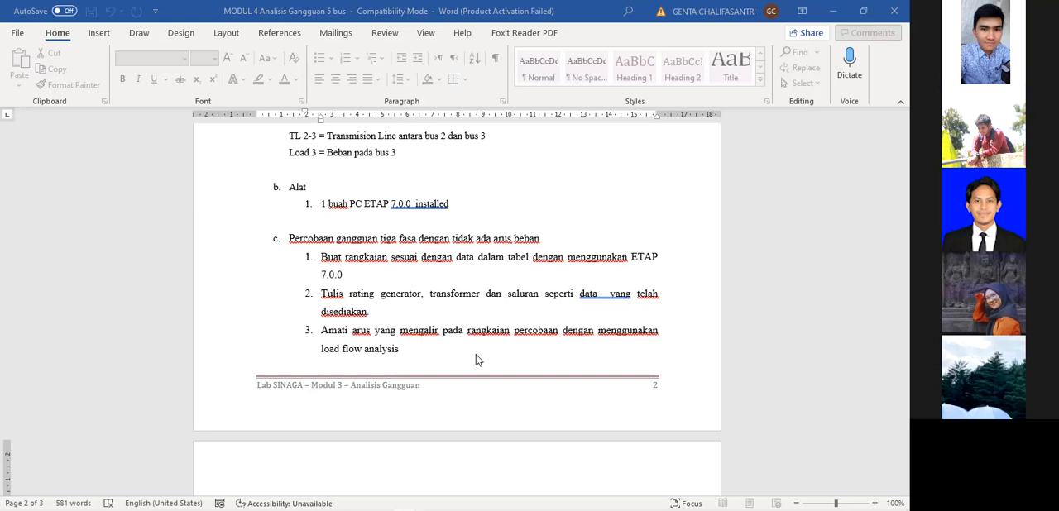
pyautogui.scroll(3, 501, 213)
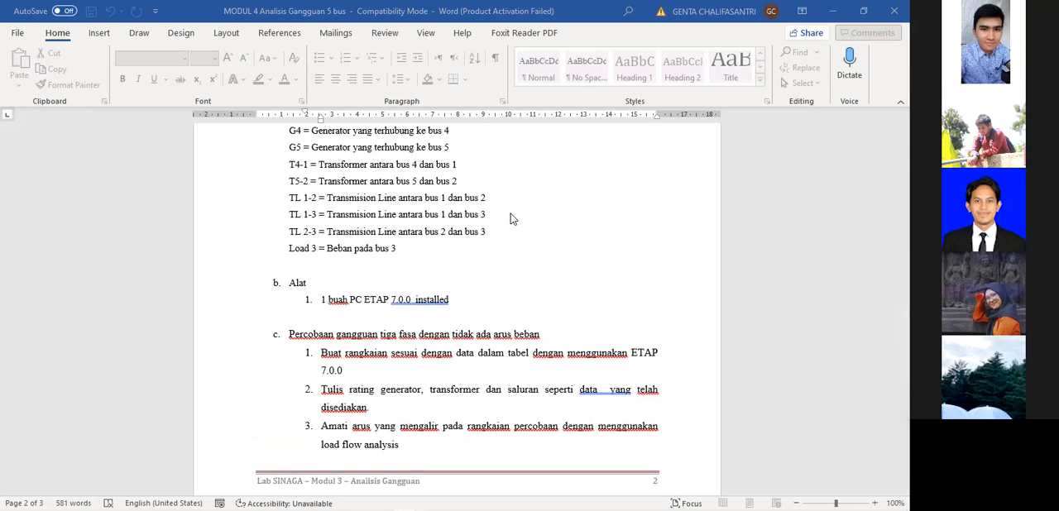
pyautogui.scroll(-3, 504, 227)
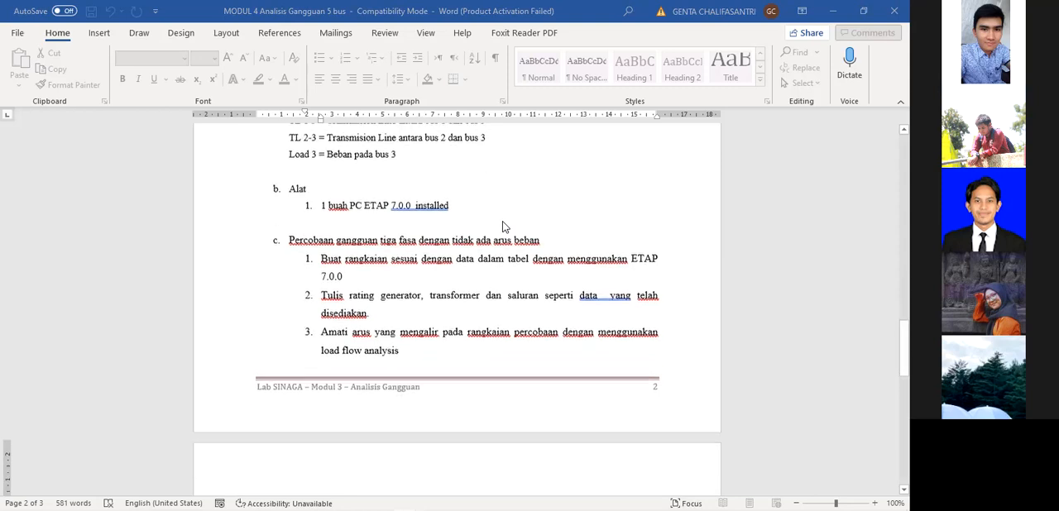
pyautogui.scroll(-13, 499, 231)
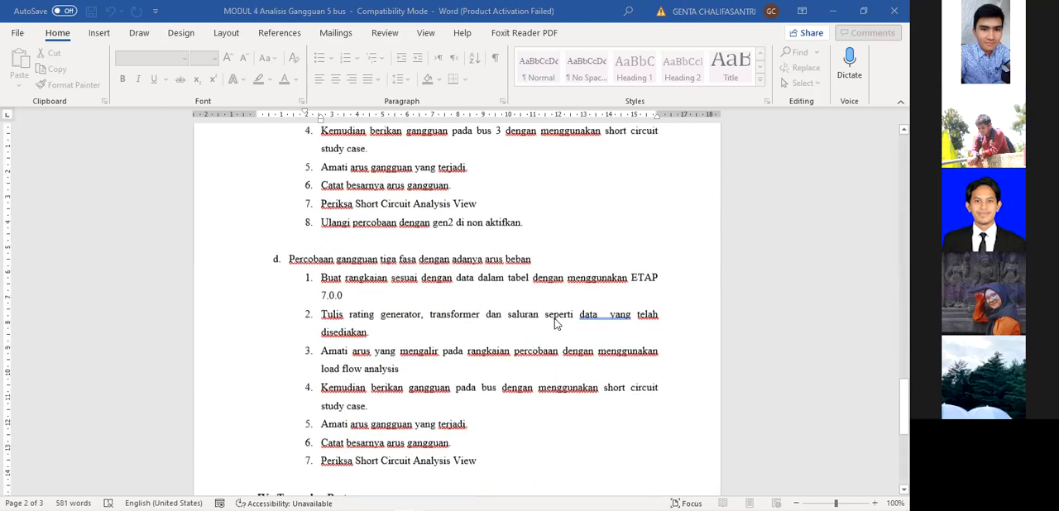
pyautogui.scroll(-2, 569, 364)
pyautogui.scroll(4, 567, 370)
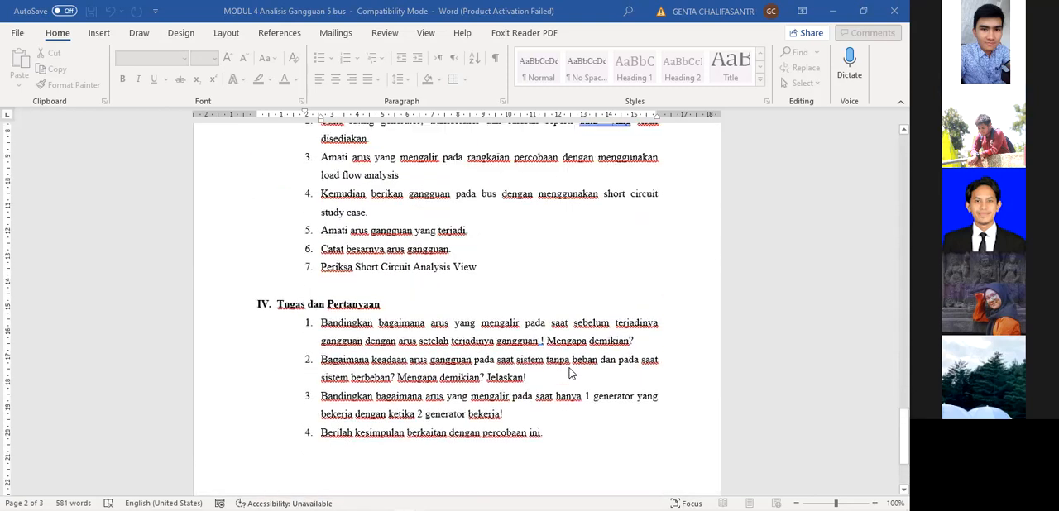
# Look back past the fault analysis data table to the opening page and minimize the MODUL 4 document to return to the Unit IV report.
pyautogui.scroll(18, 546, 330)
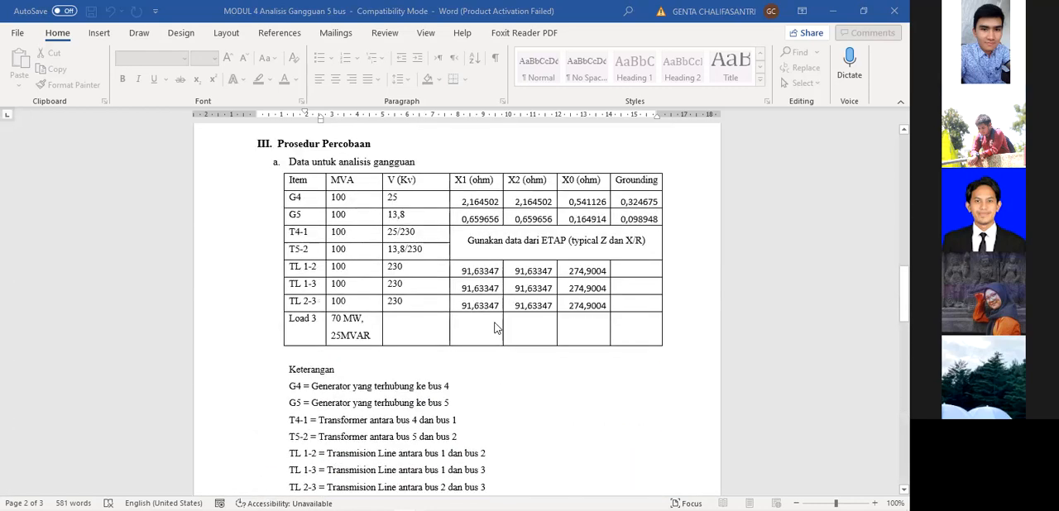
pyautogui.scroll(18, 571, 310)
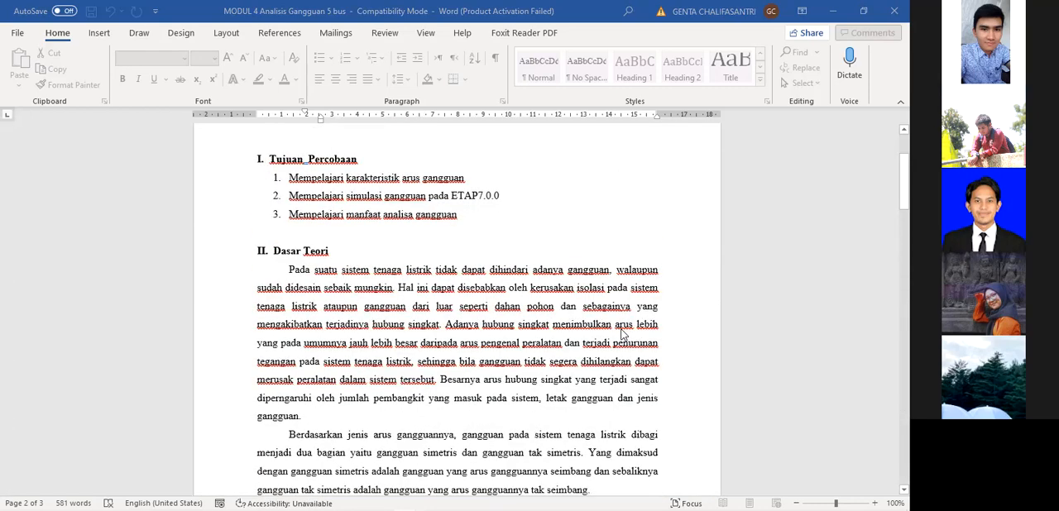
pyautogui.click(836, 10)
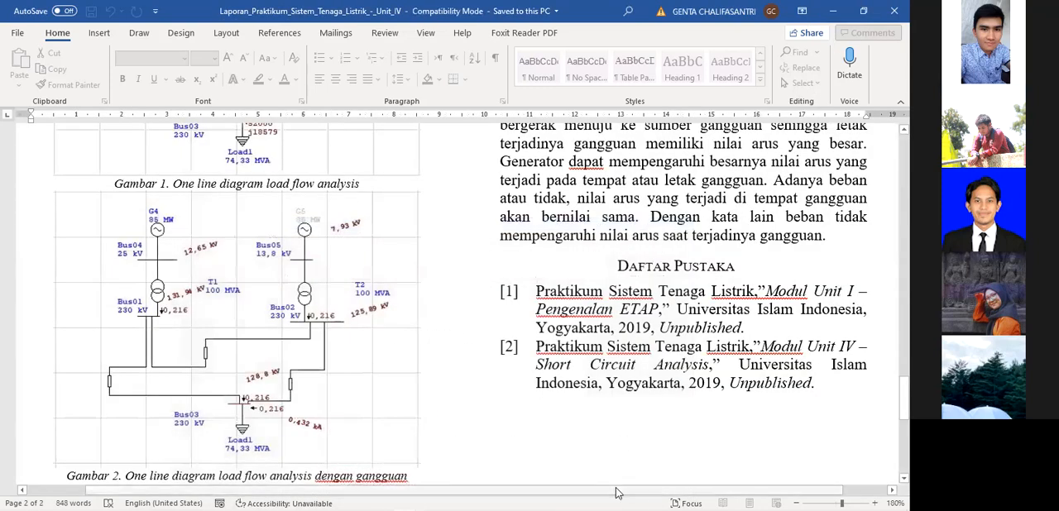